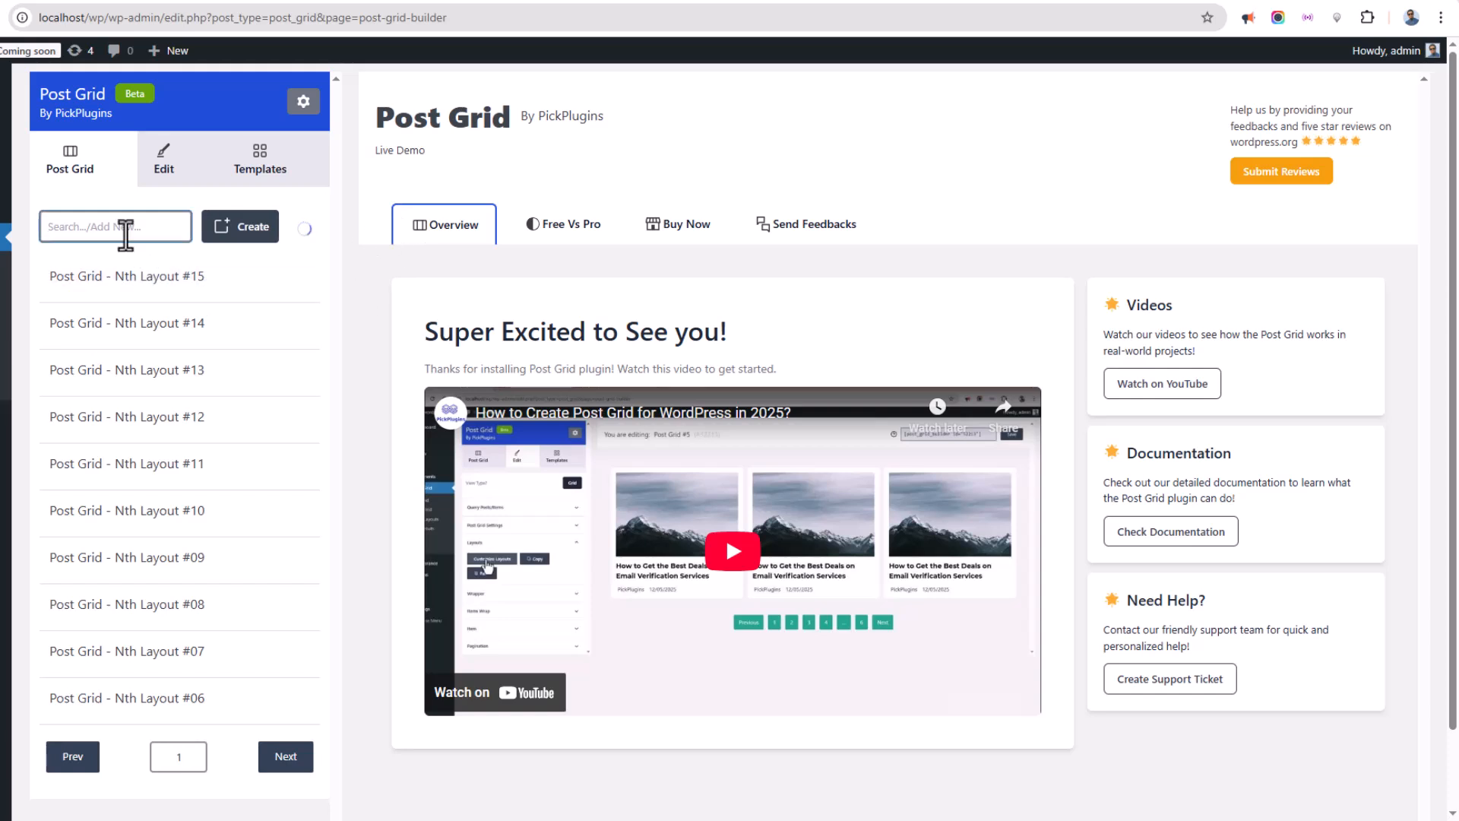
Create a new post grid named Post Slider.
text(Post Slider)
click(239, 224)
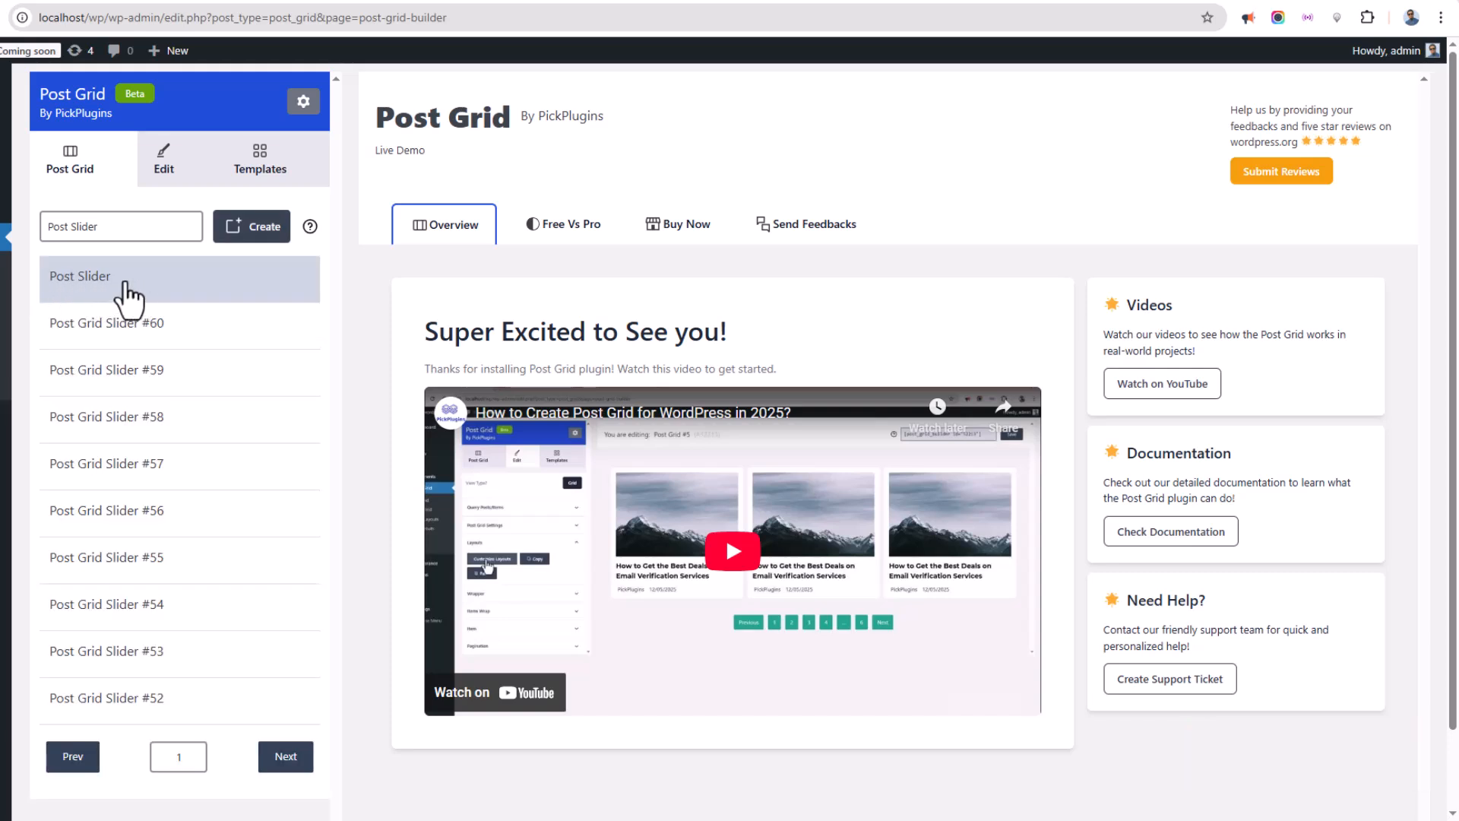
Open Post Slider for editing and change its view type to Slider/Carousel.
click(130, 293)
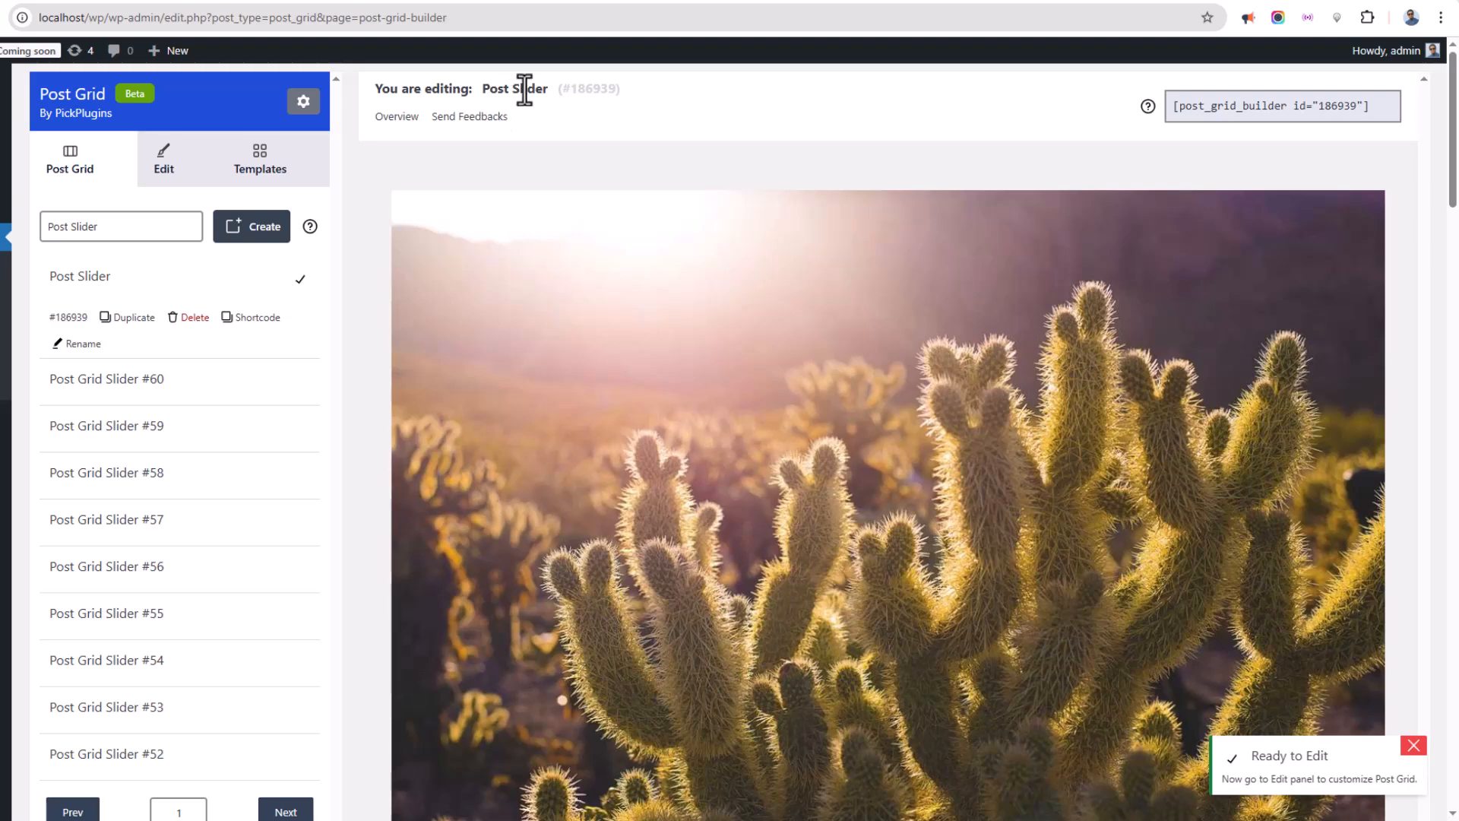
click(172, 185)
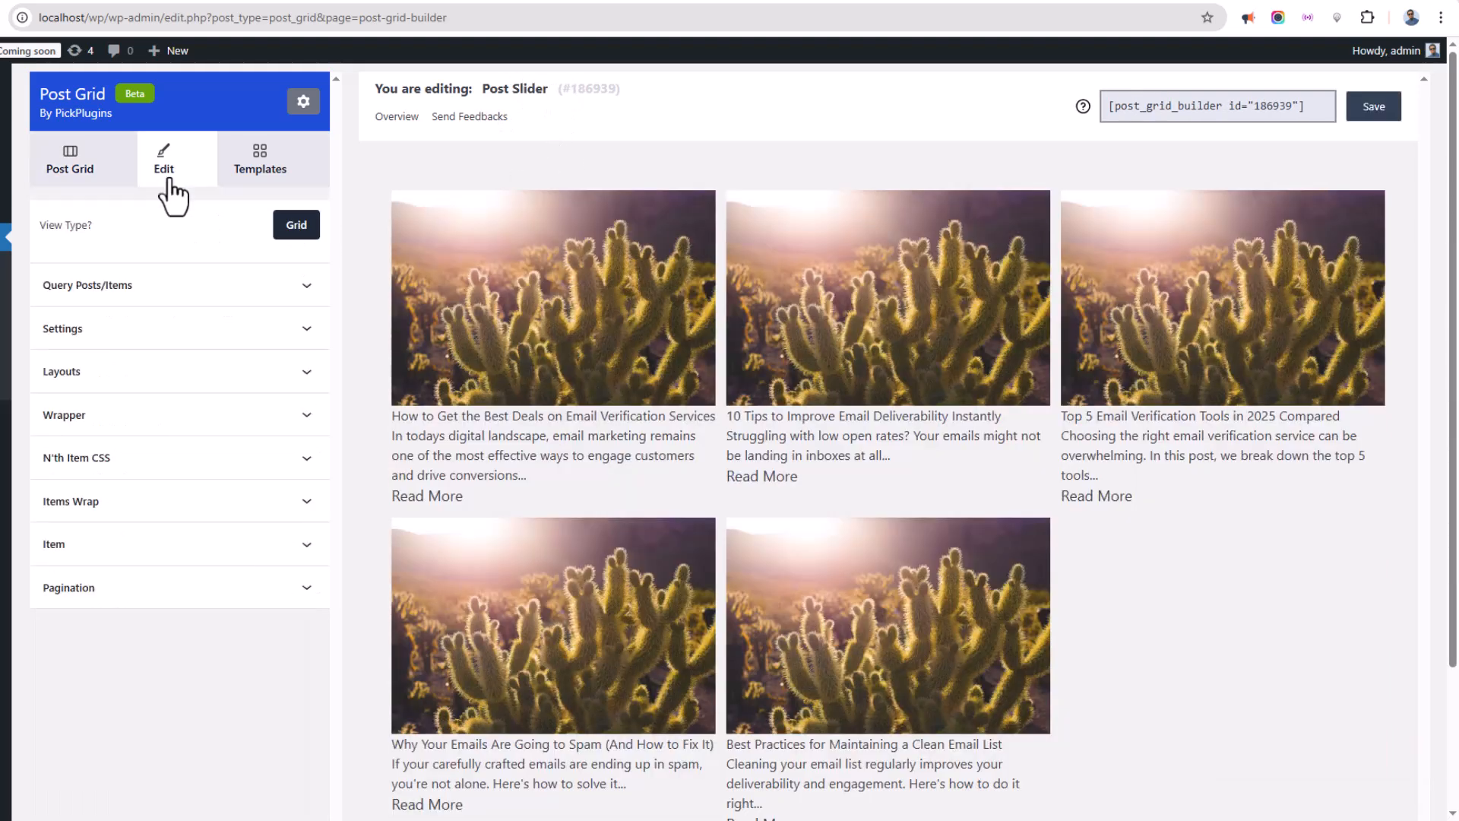
click(302, 225)
click(329, 362)
key(Return)
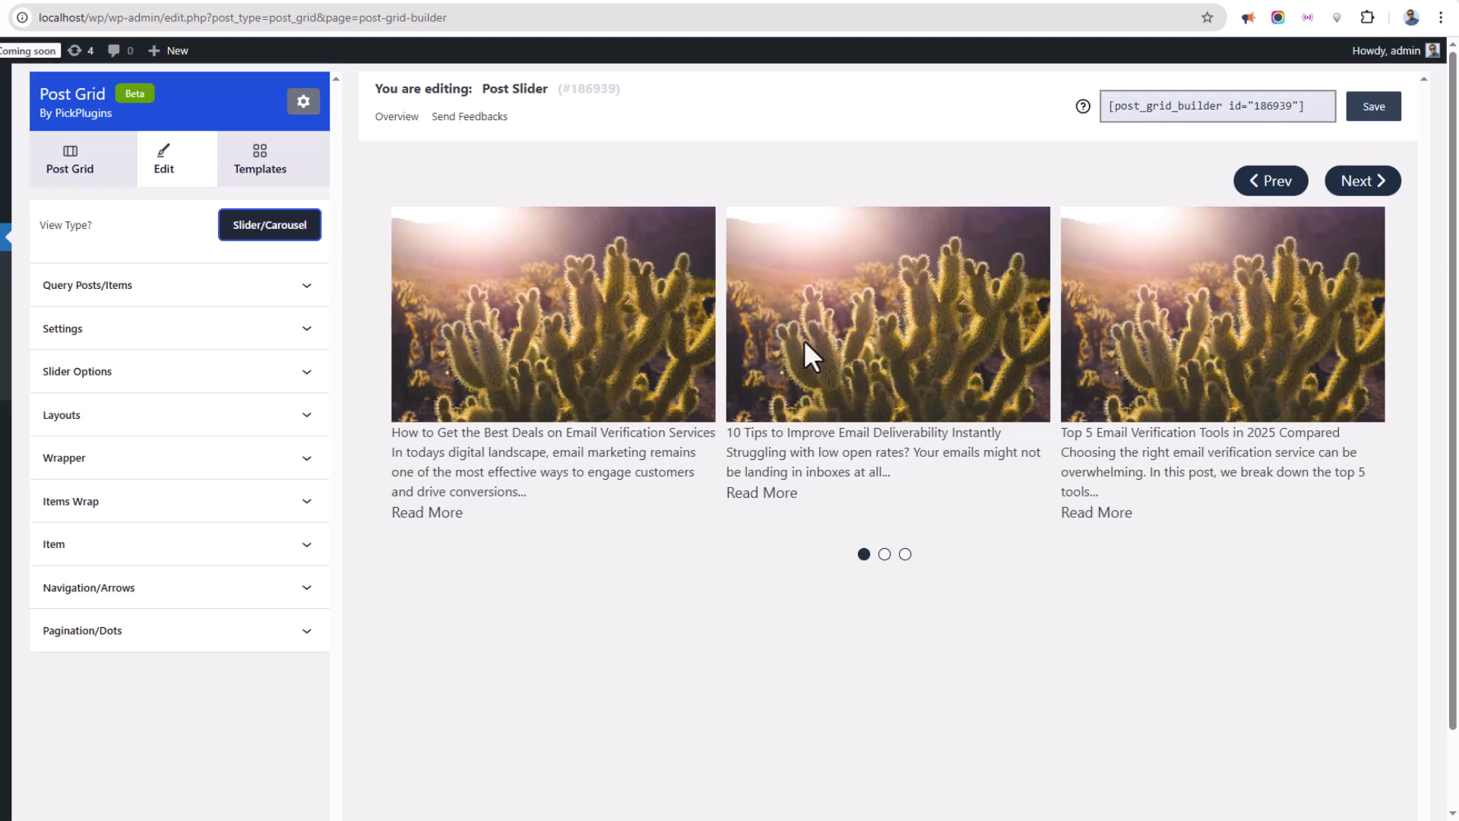
Try the slider's navigation by swiping, using the Next and Prev arrows, and the dots.
drag(1006, 341, 917, 326)
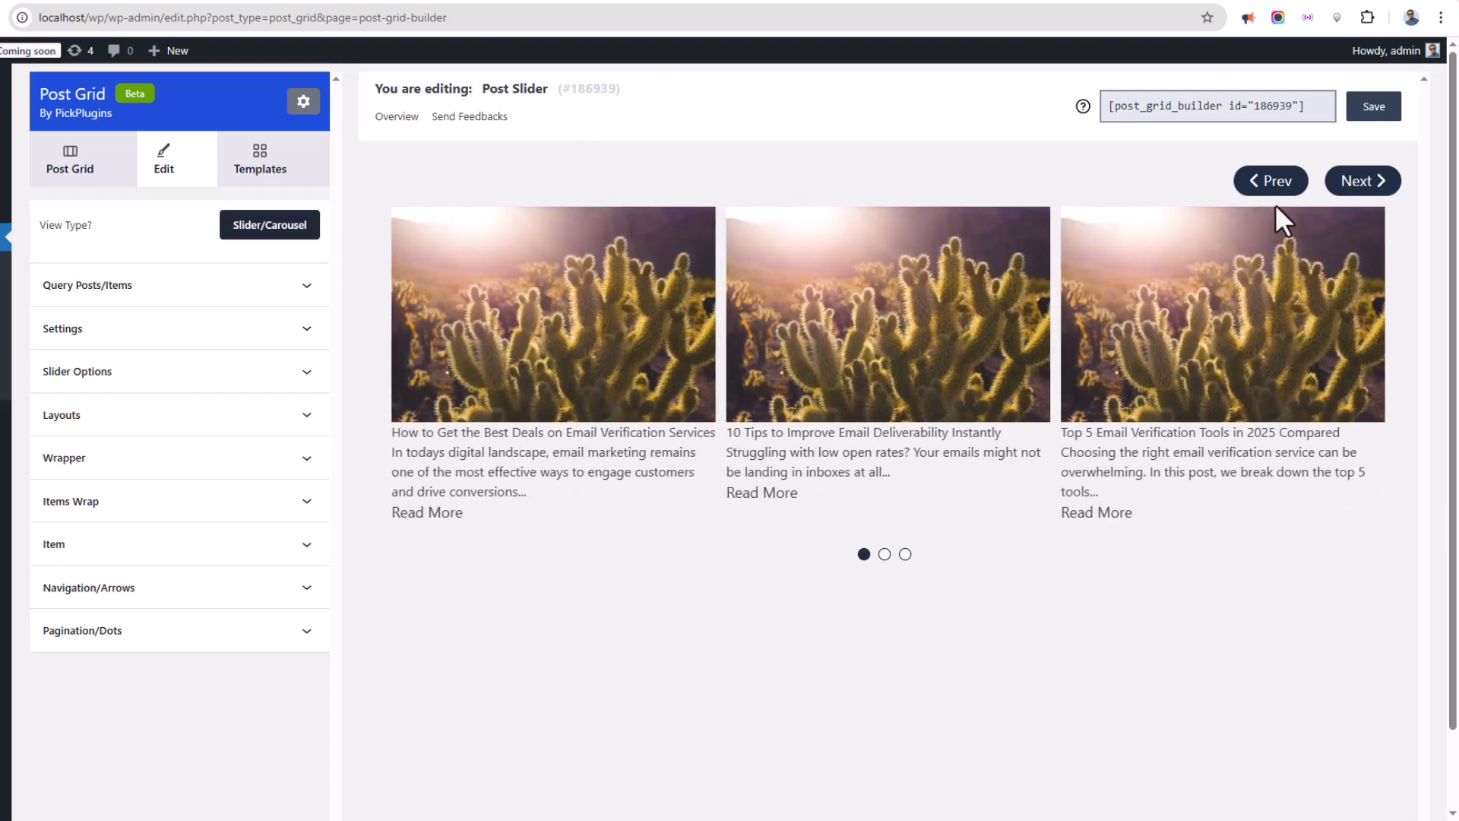
click(1353, 187)
click(1277, 187)
click(885, 556)
click(905, 554)
Apply a product slider preset from the Templates library.
click(272, 161)
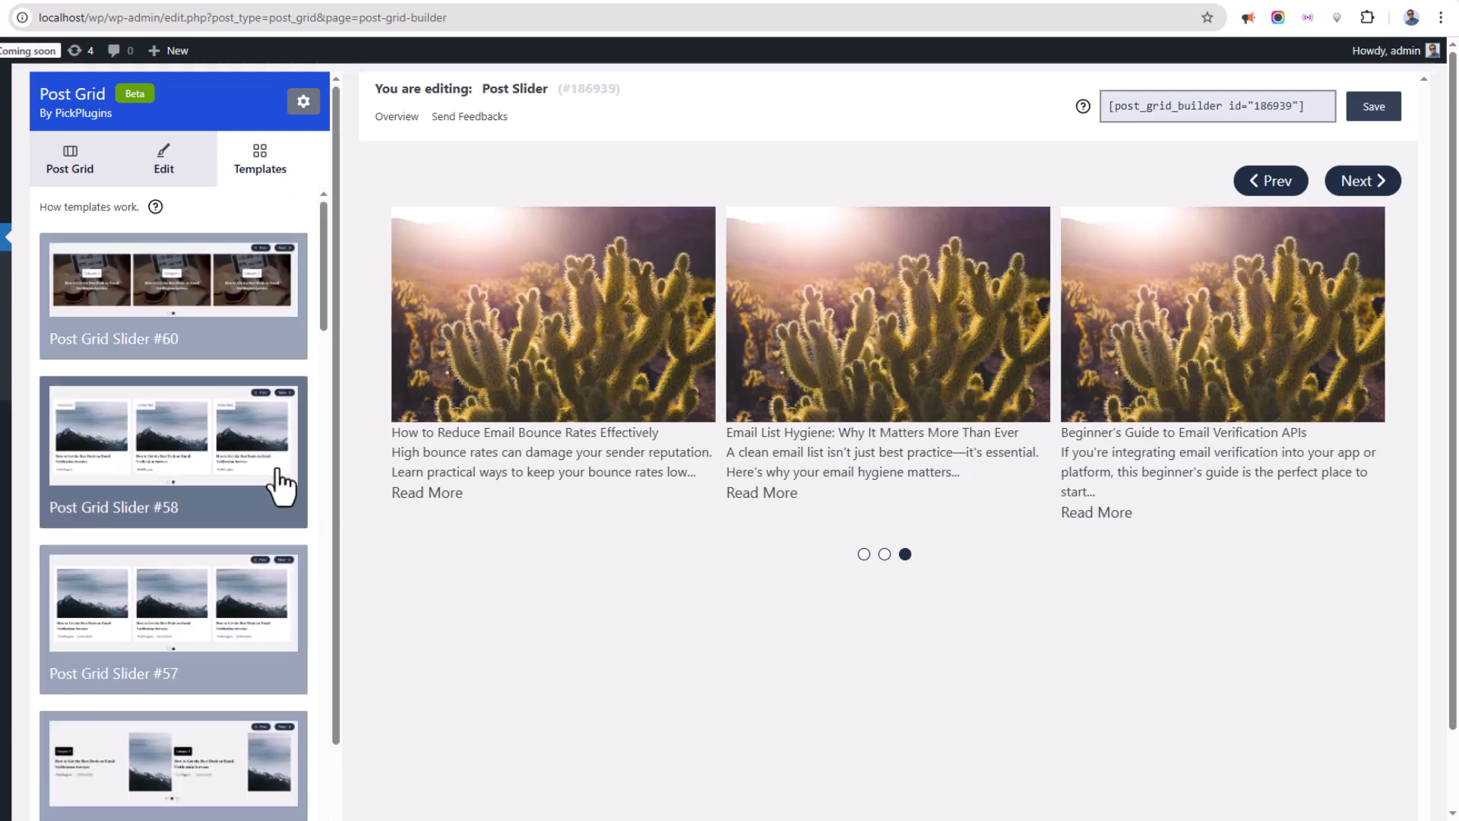
click(235, 445)
click(202, 299)
scroll(185, 524, down, 5)
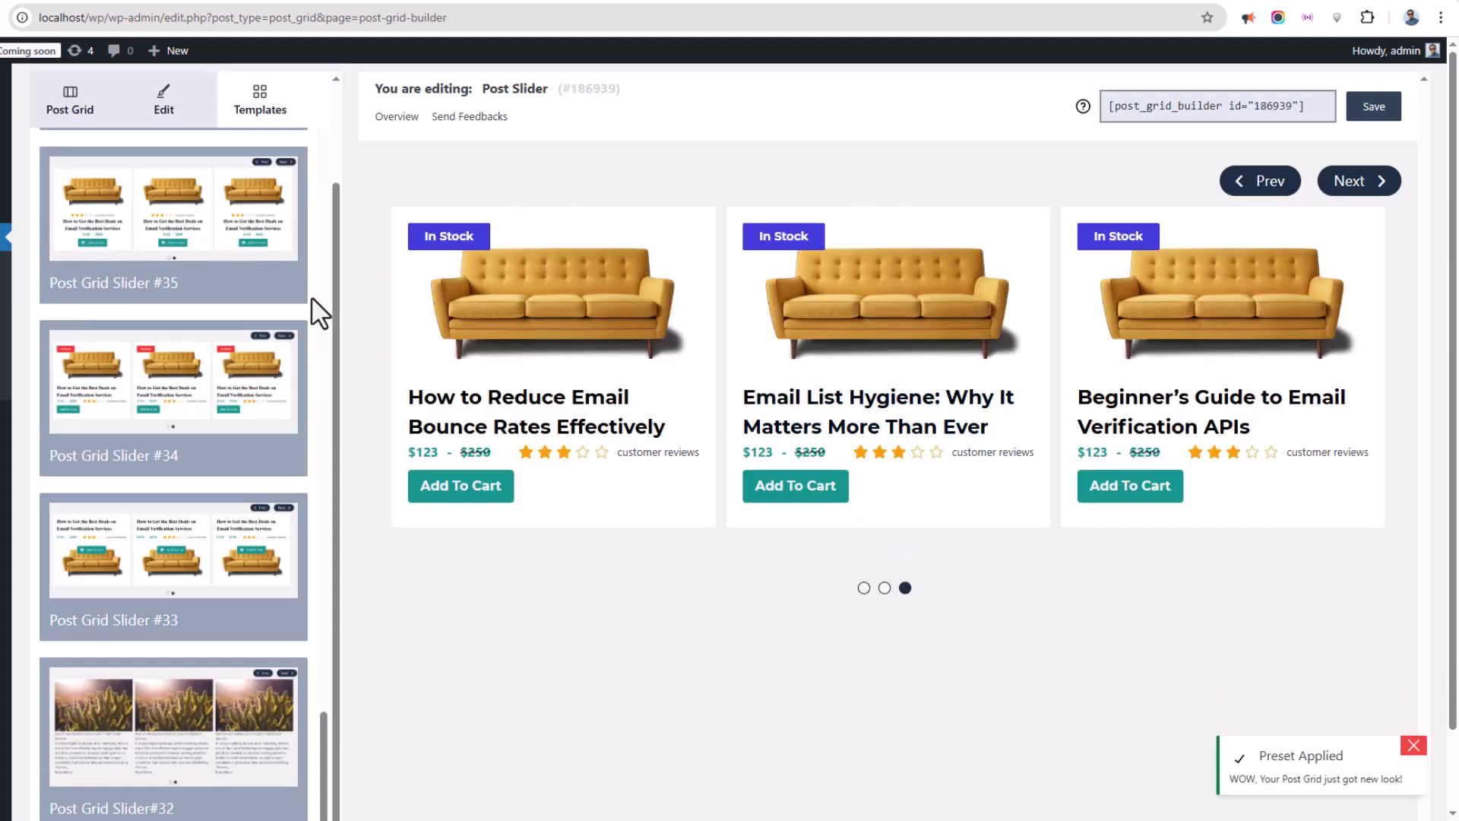
scroll(303, 440, up, 15)
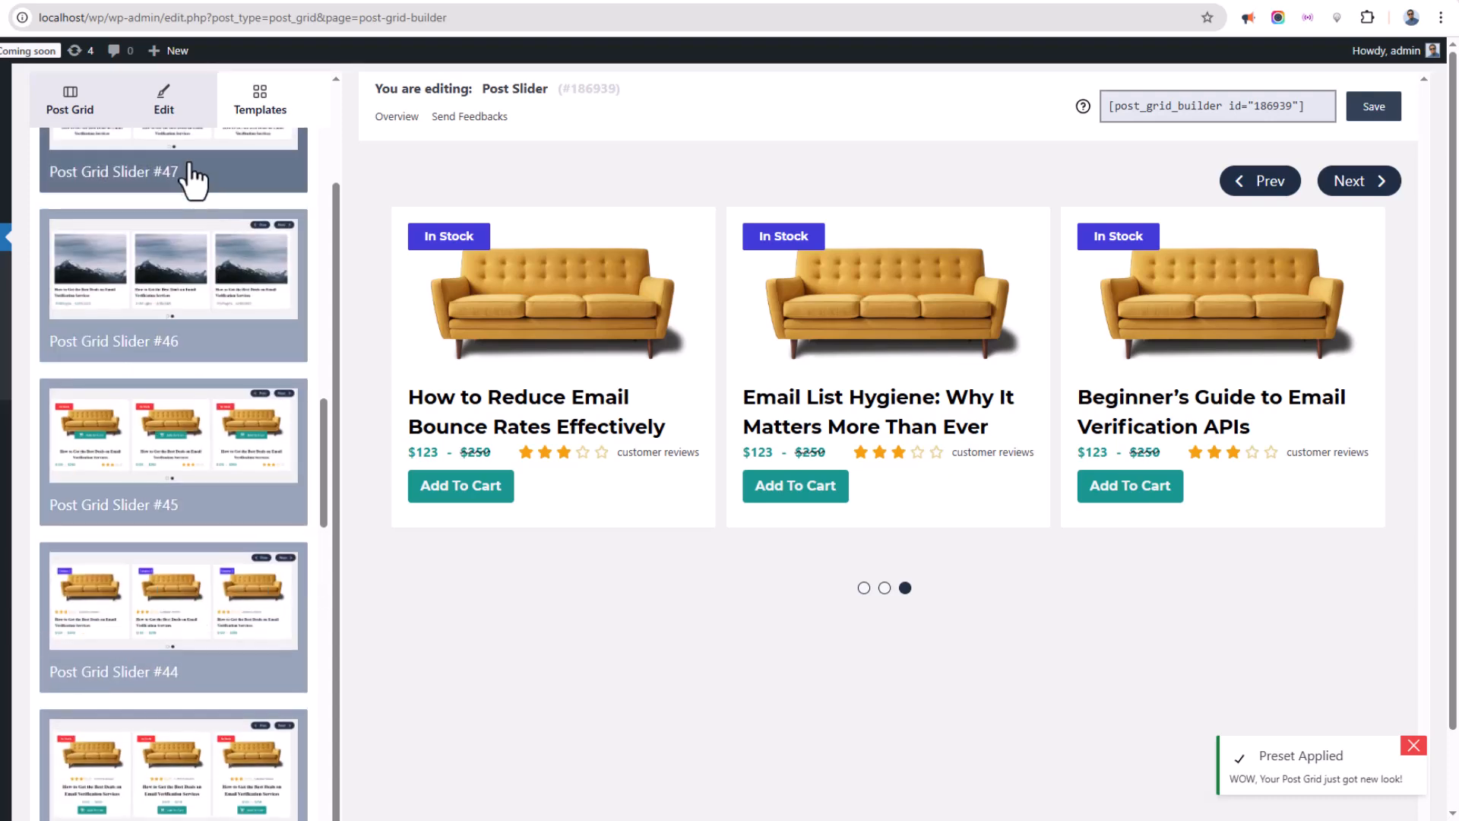
Open the Query Posts/Items section and review the Add Query and Query Presets option lists.
click(173, 114)
mouse_move(1022, 368)
mouse_down()
mouse_move(635, 386)
mouse_move(1032, 384)
mouse_up()
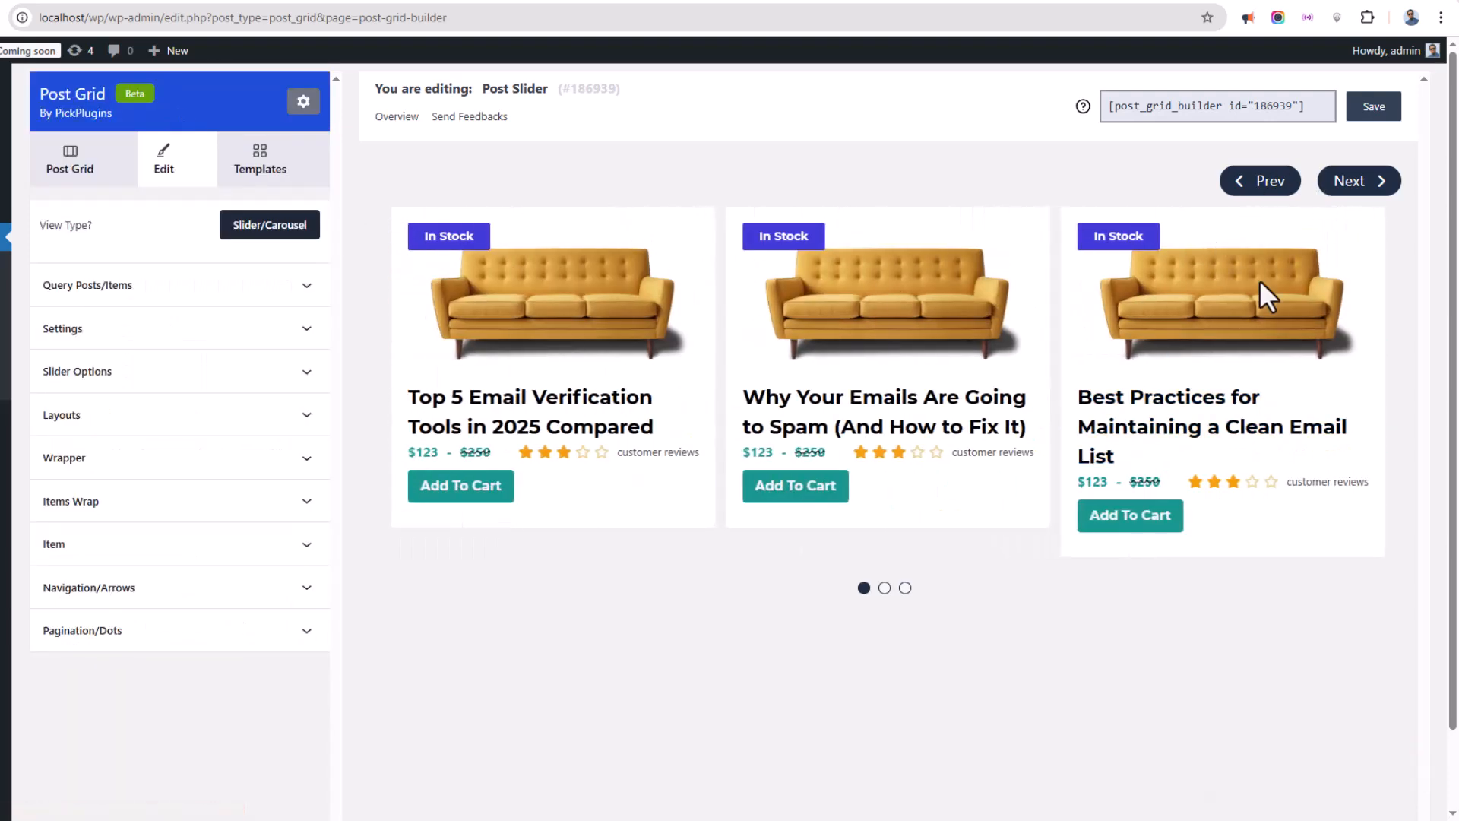
click(159, 289)
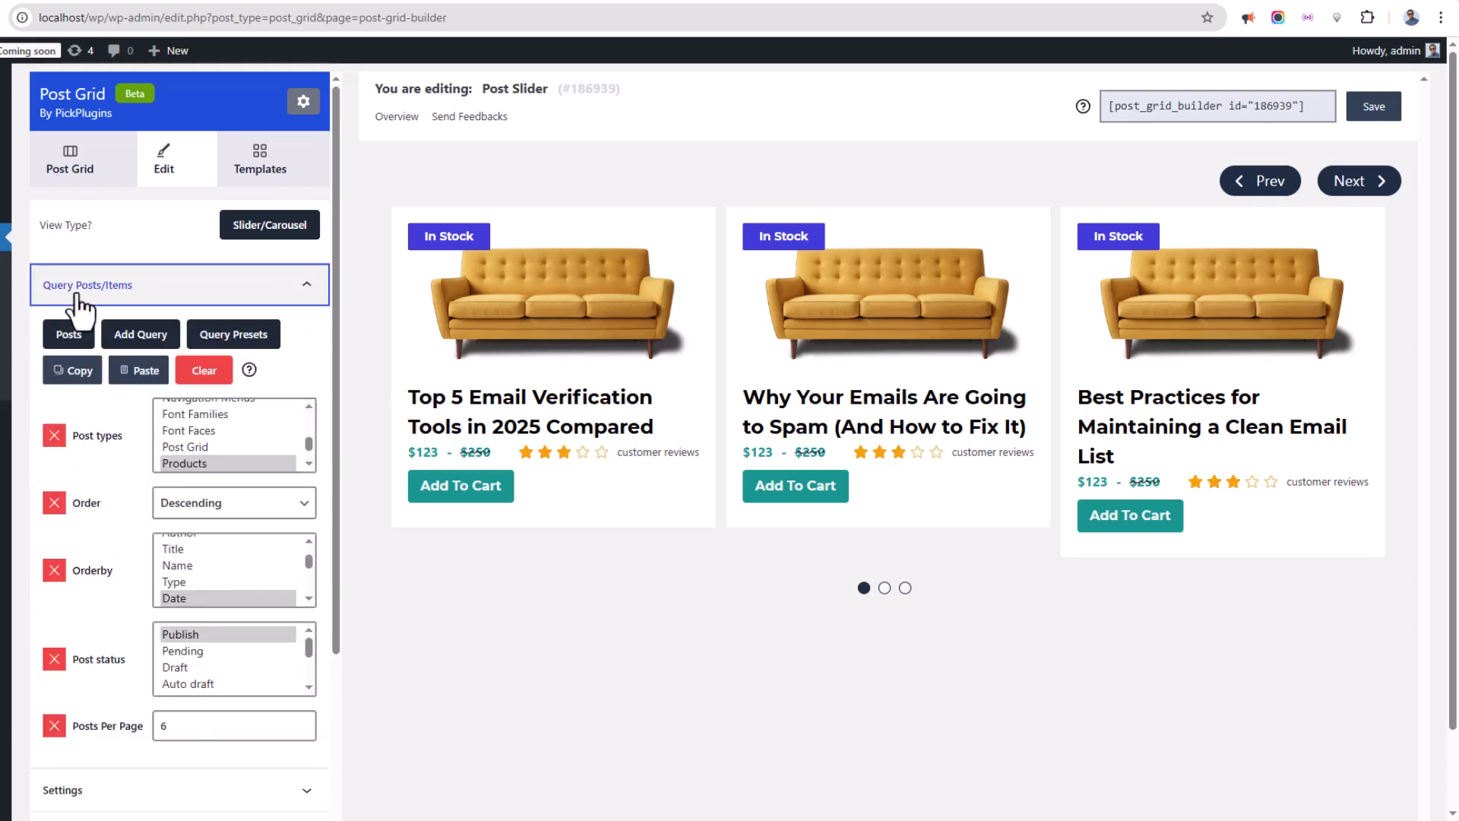
click(72, 330)
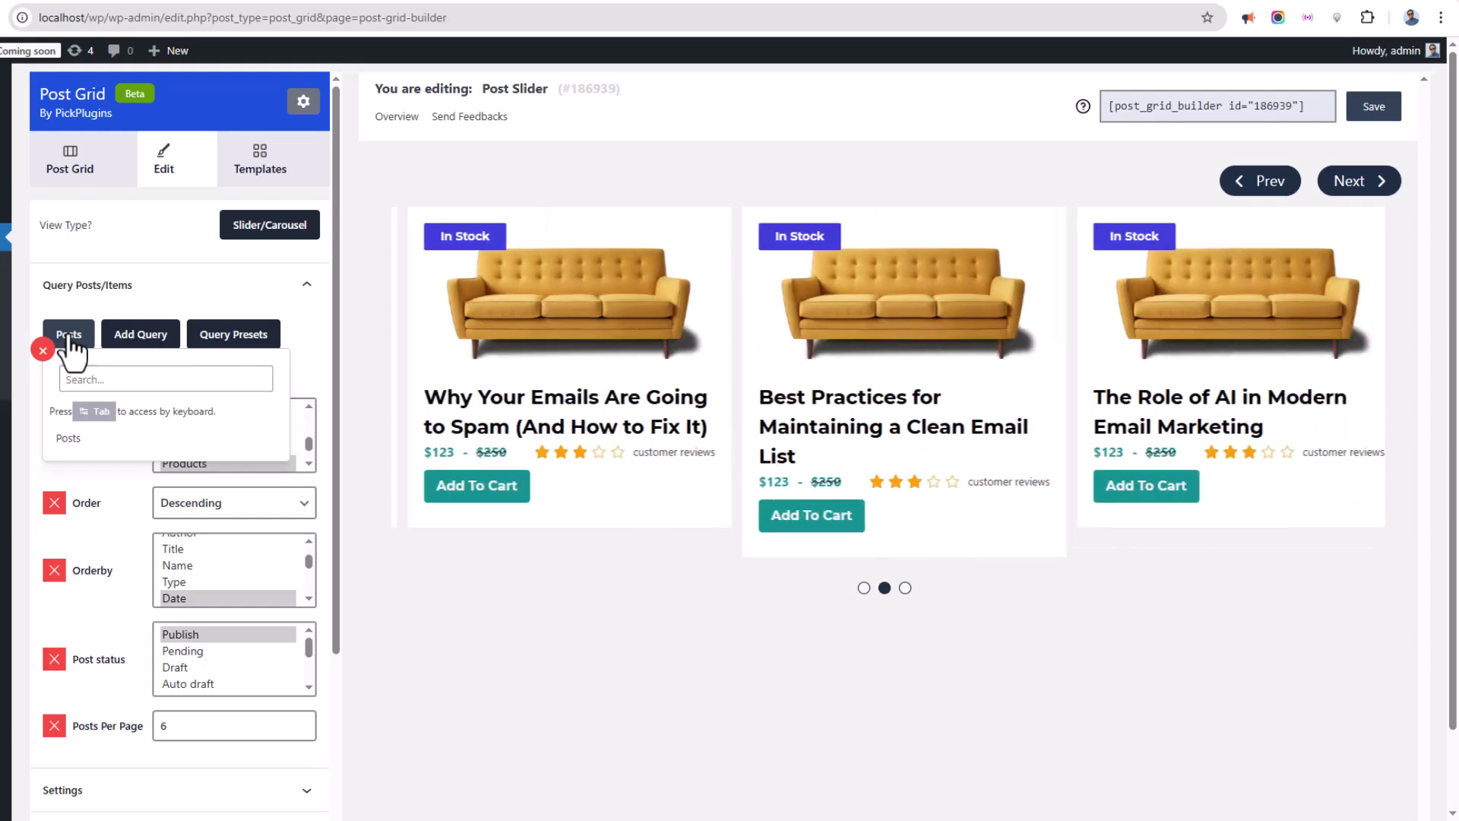
click(139, 340)
scroll(192, 480, down, 8)
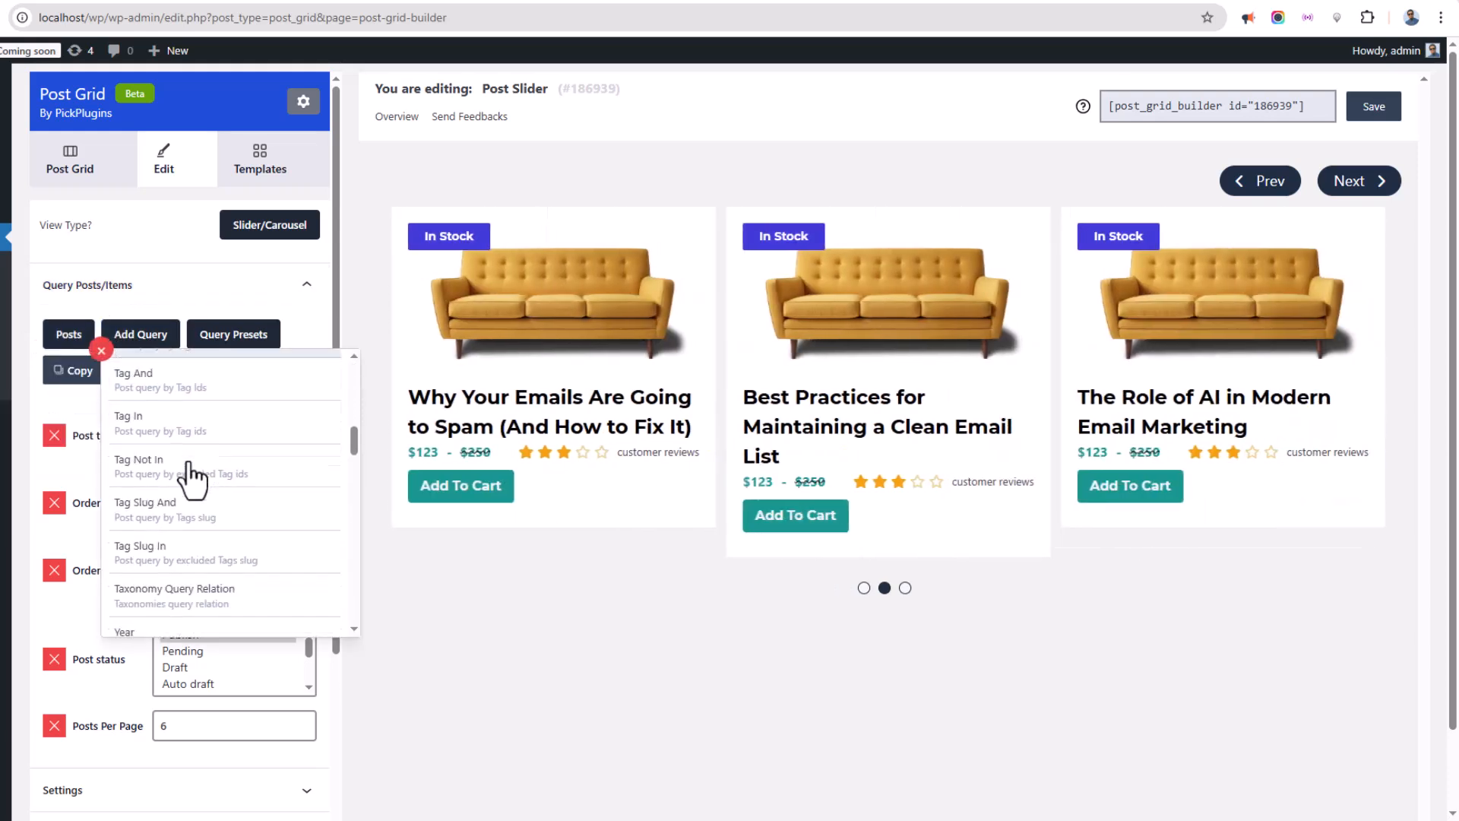
scroll(189, 464, down, 8)
click(149, 338)
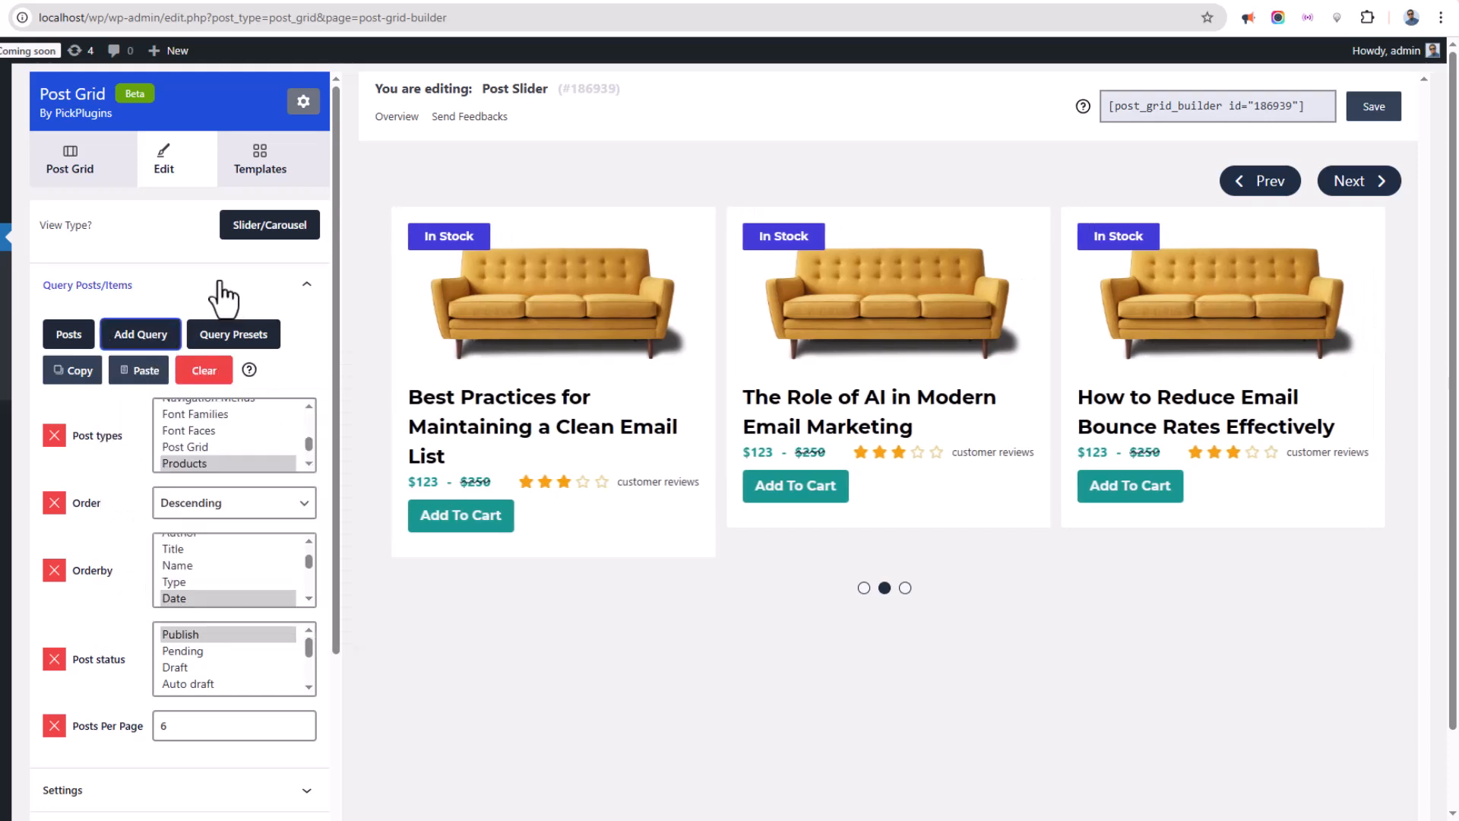
click(240, 341)
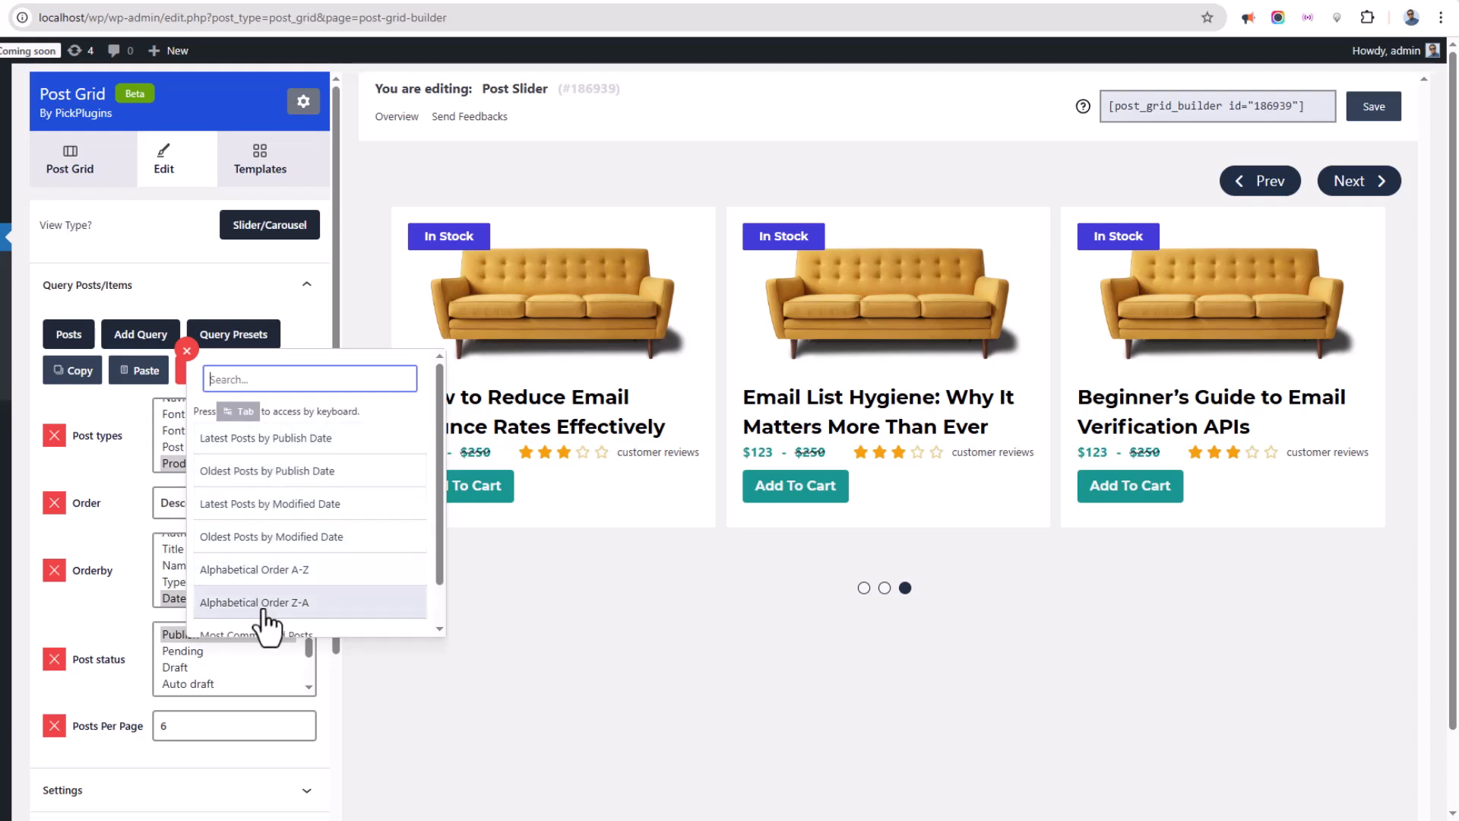
scroll(317, 618, down, 1)
click(246, 348)
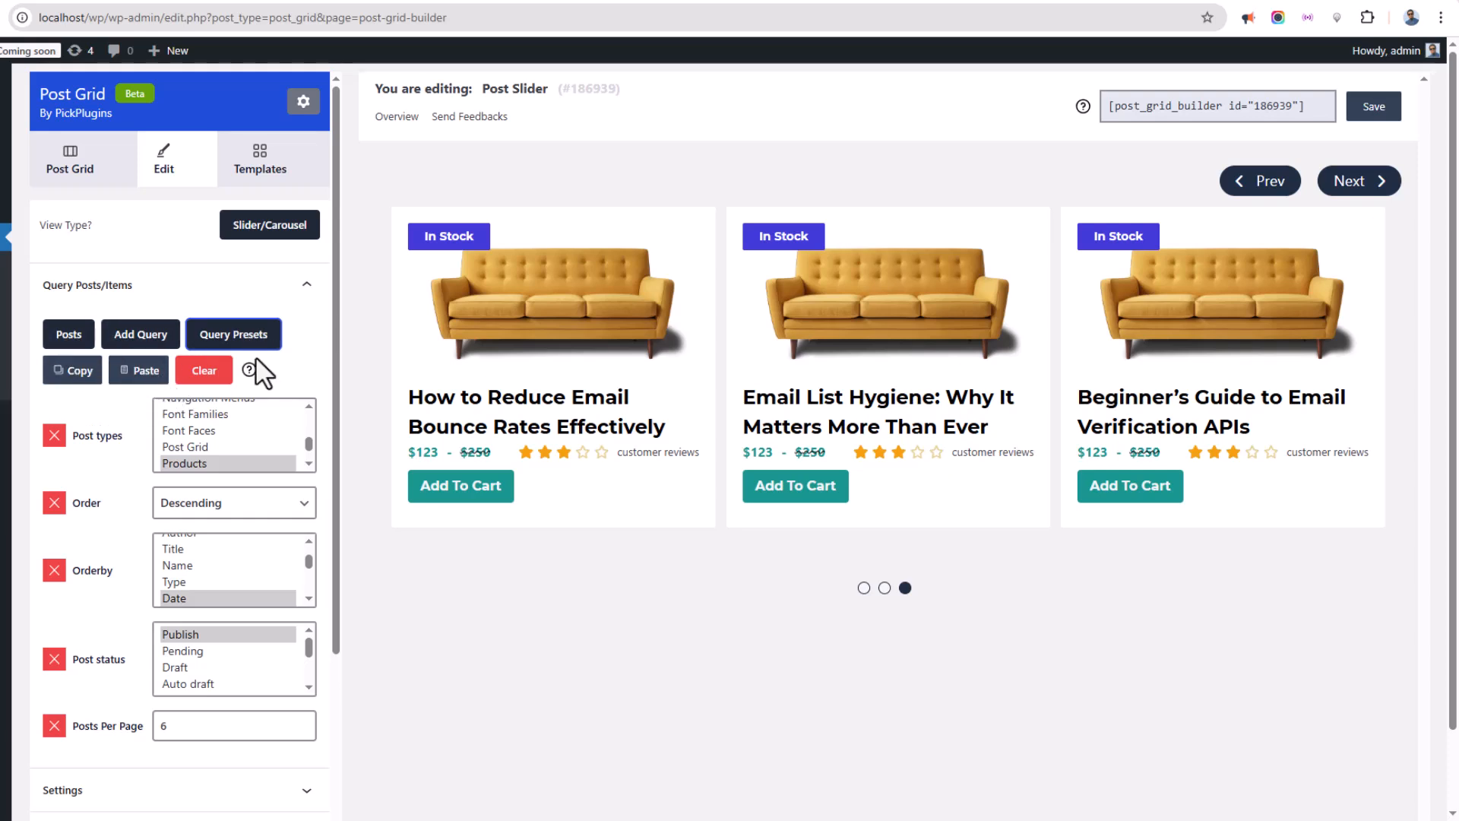
scroll(145, 289, down, 1)
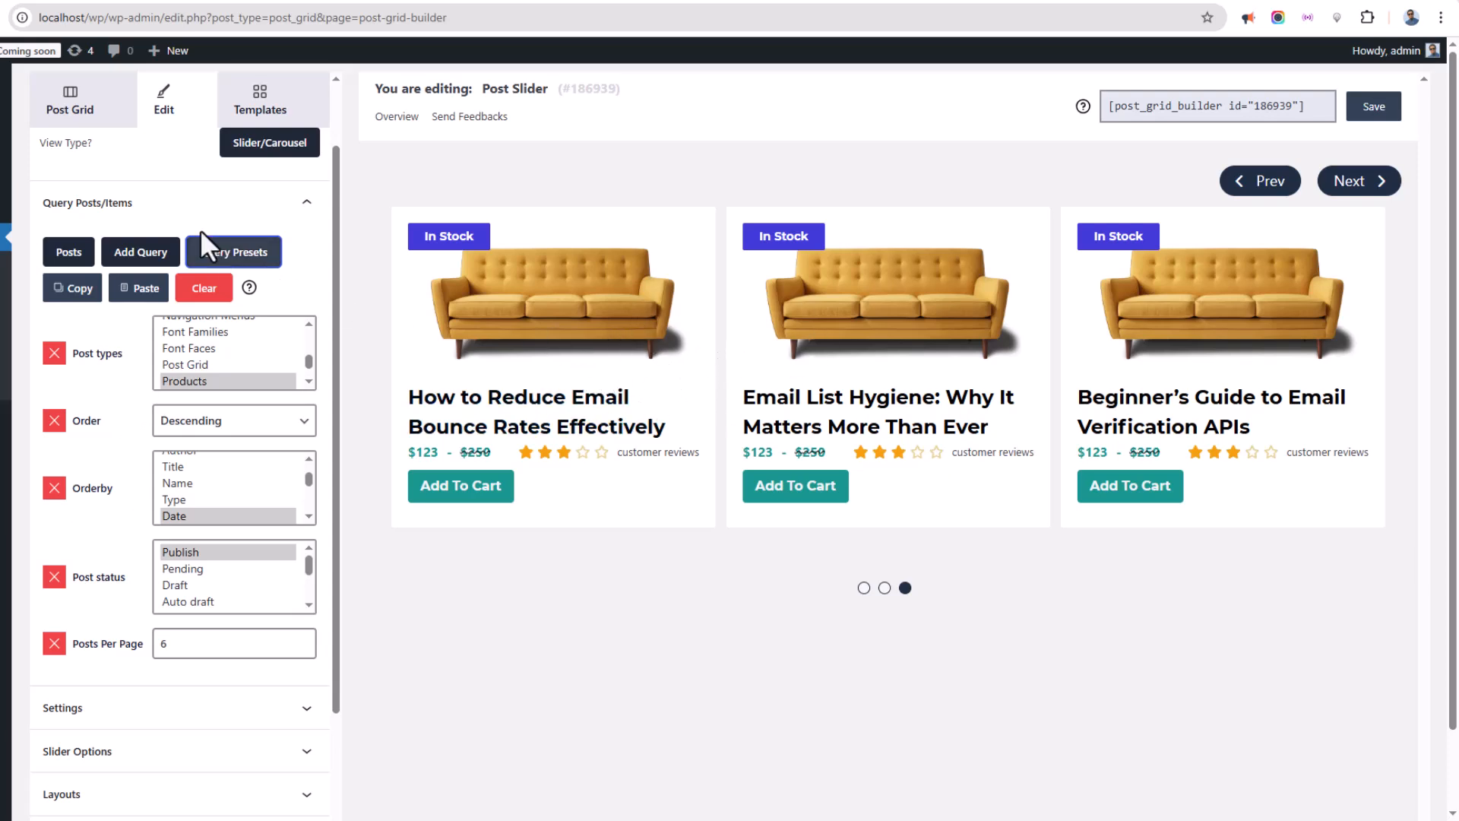
Review the Settings section and the list of extra options available under Slider Options.
click(167, 204)
click(184, 344)
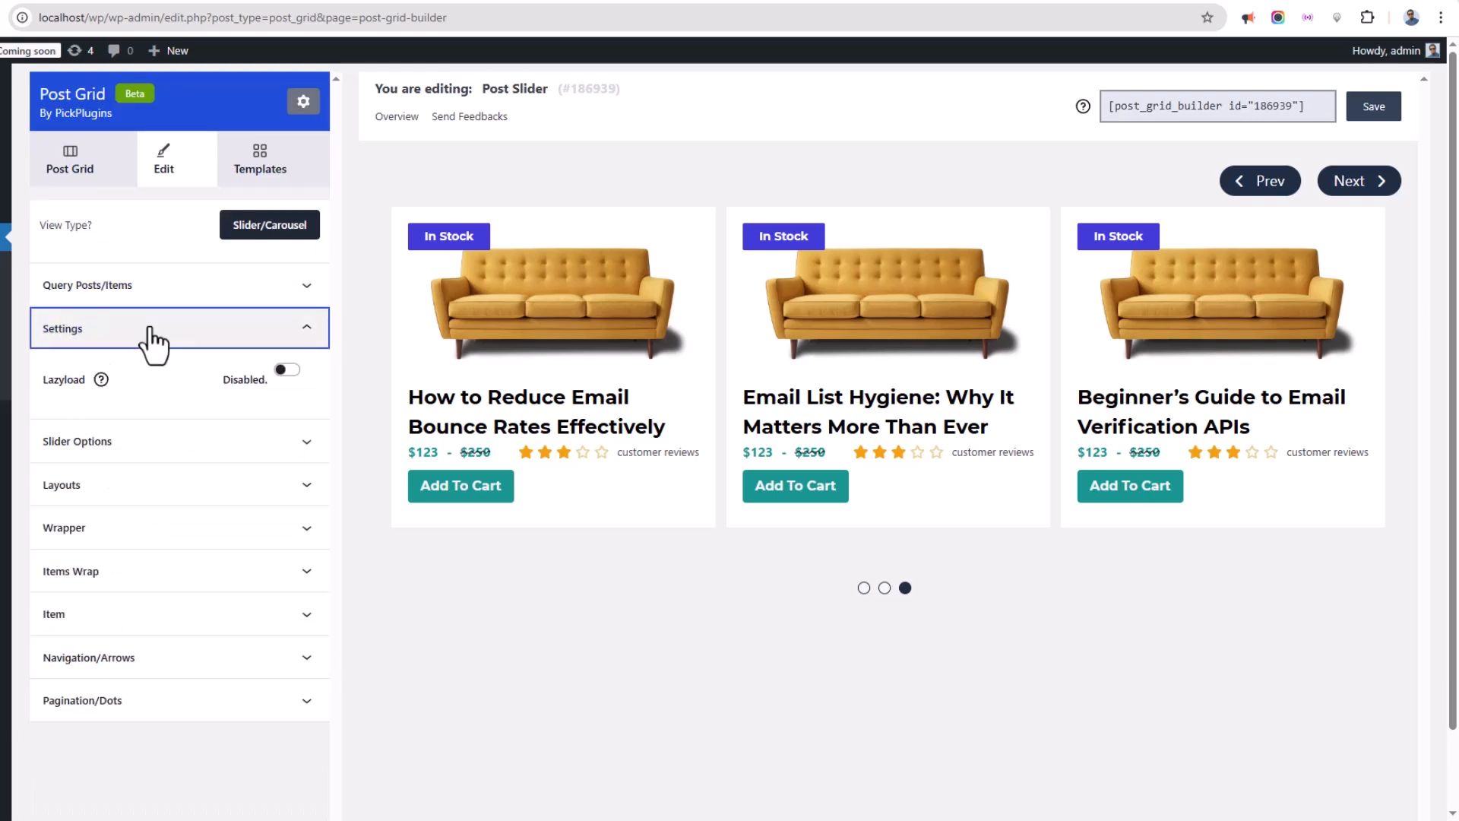
click(152, 343)
click(137, 380)
scroll(152, 517, down, 1)
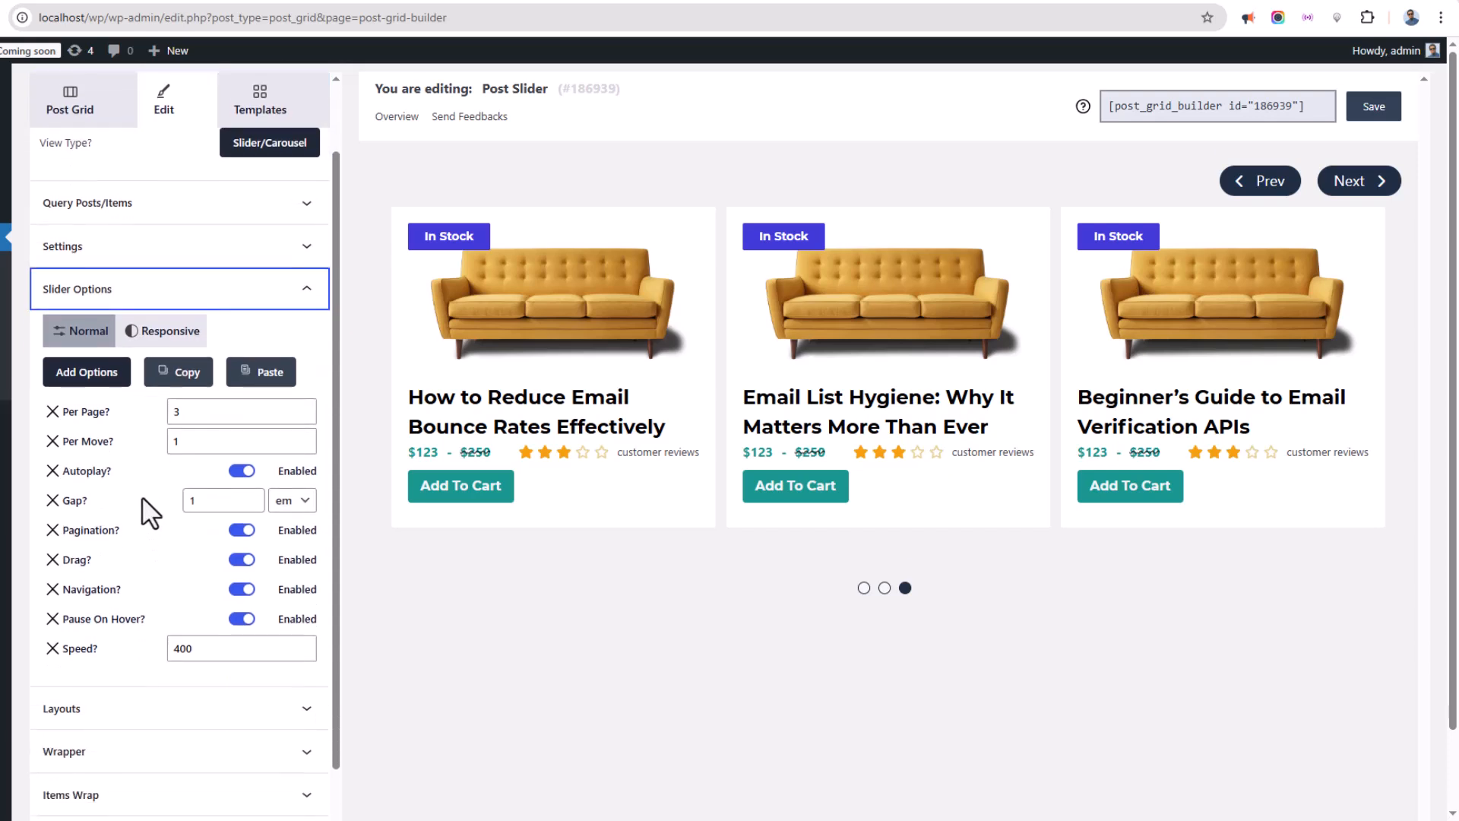
click(97, 374)
scroll(158, 532, down, 5)
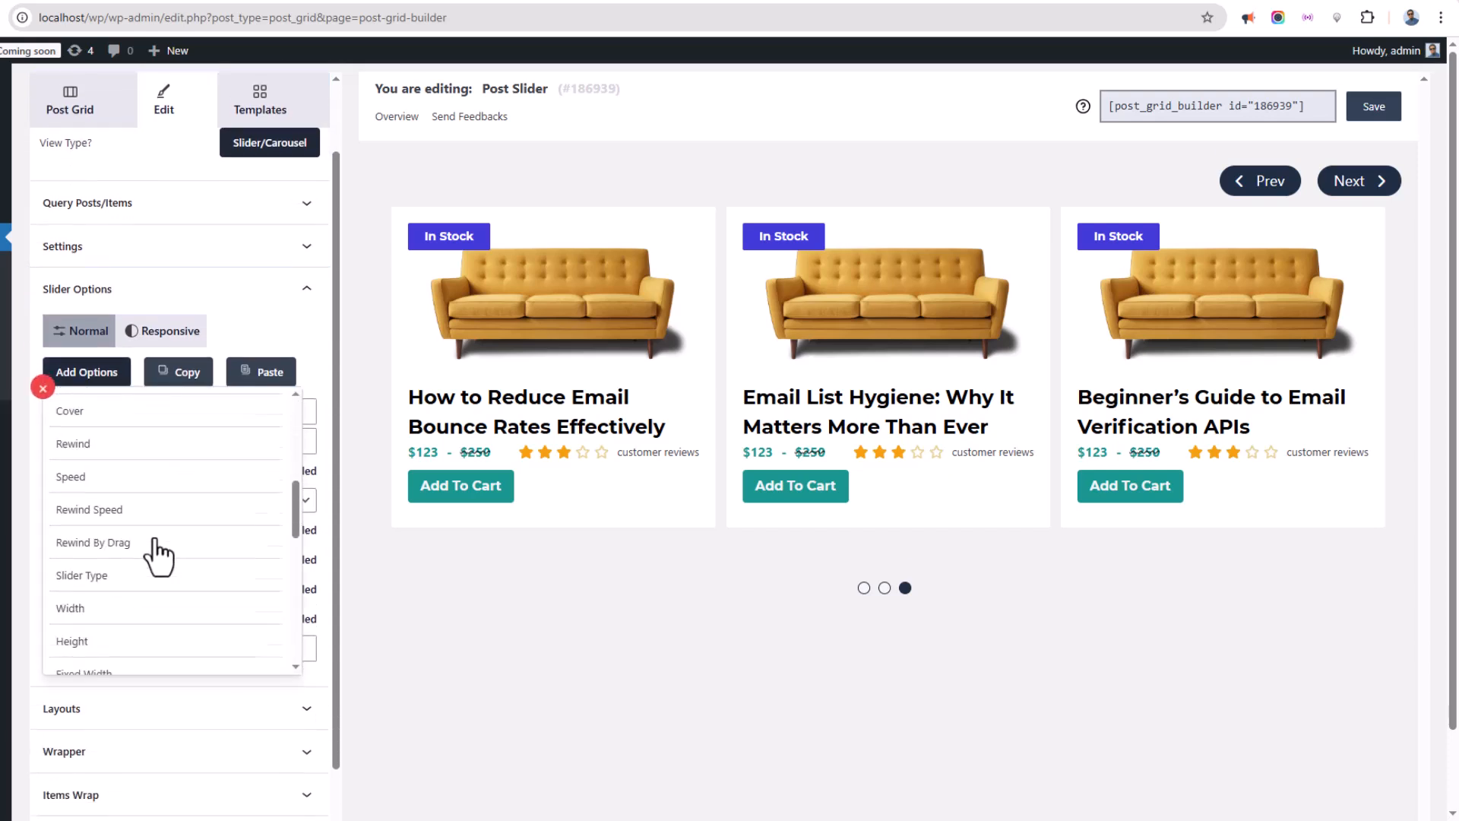
scroll(160, 551, down, 4)
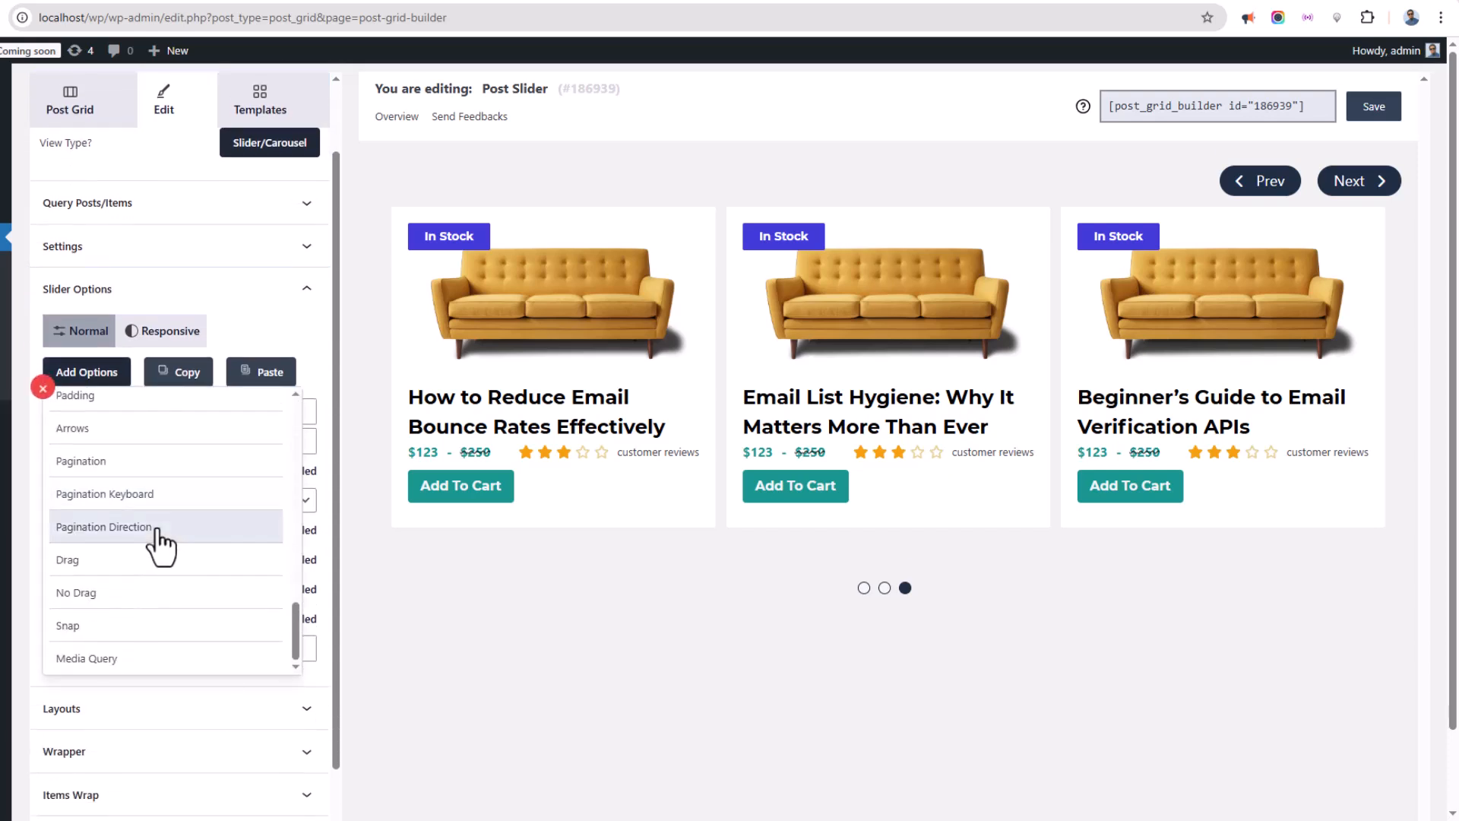
scroll(157, 531, up, 9)
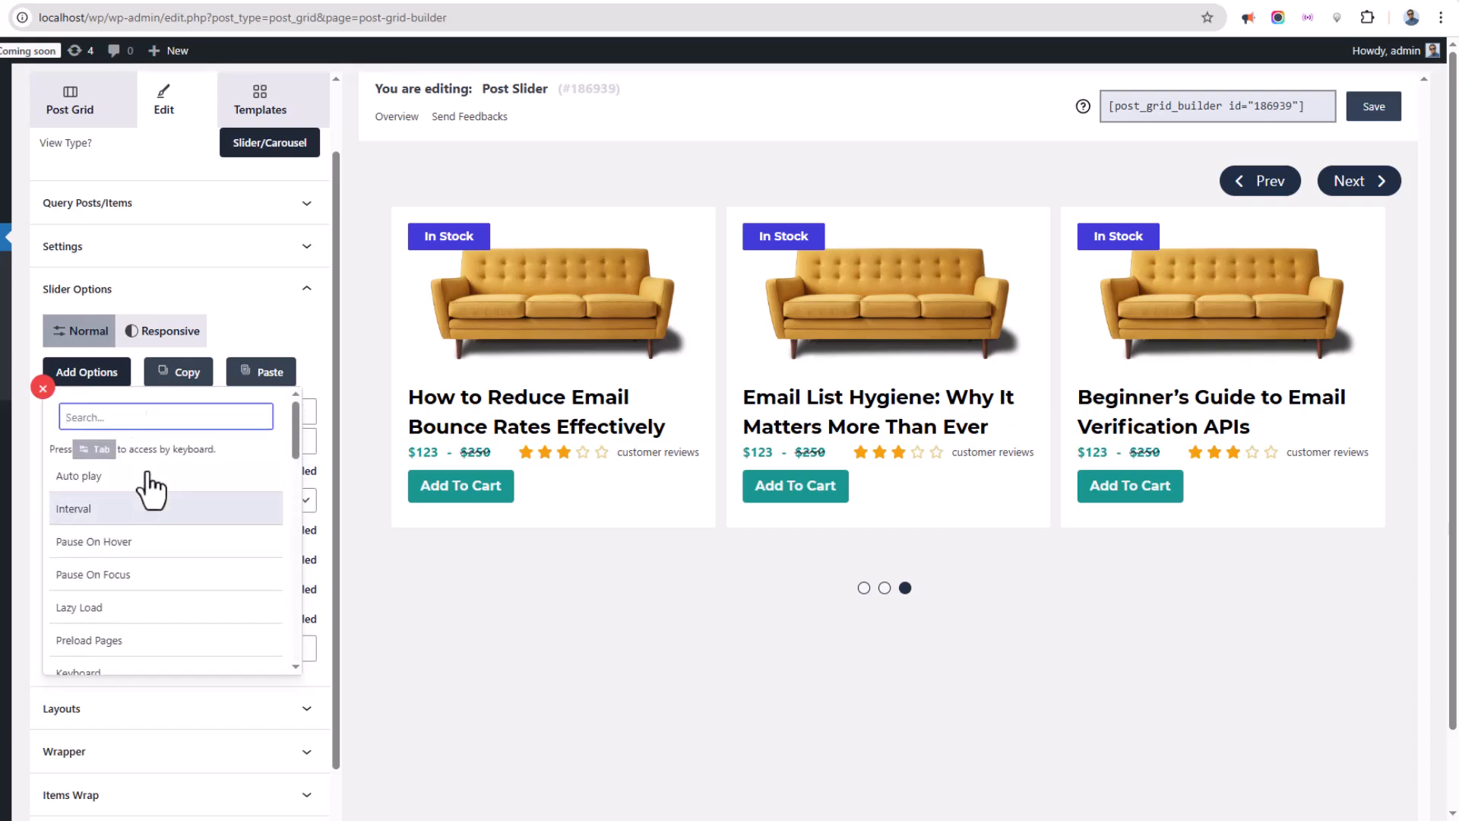
click(91, 374)
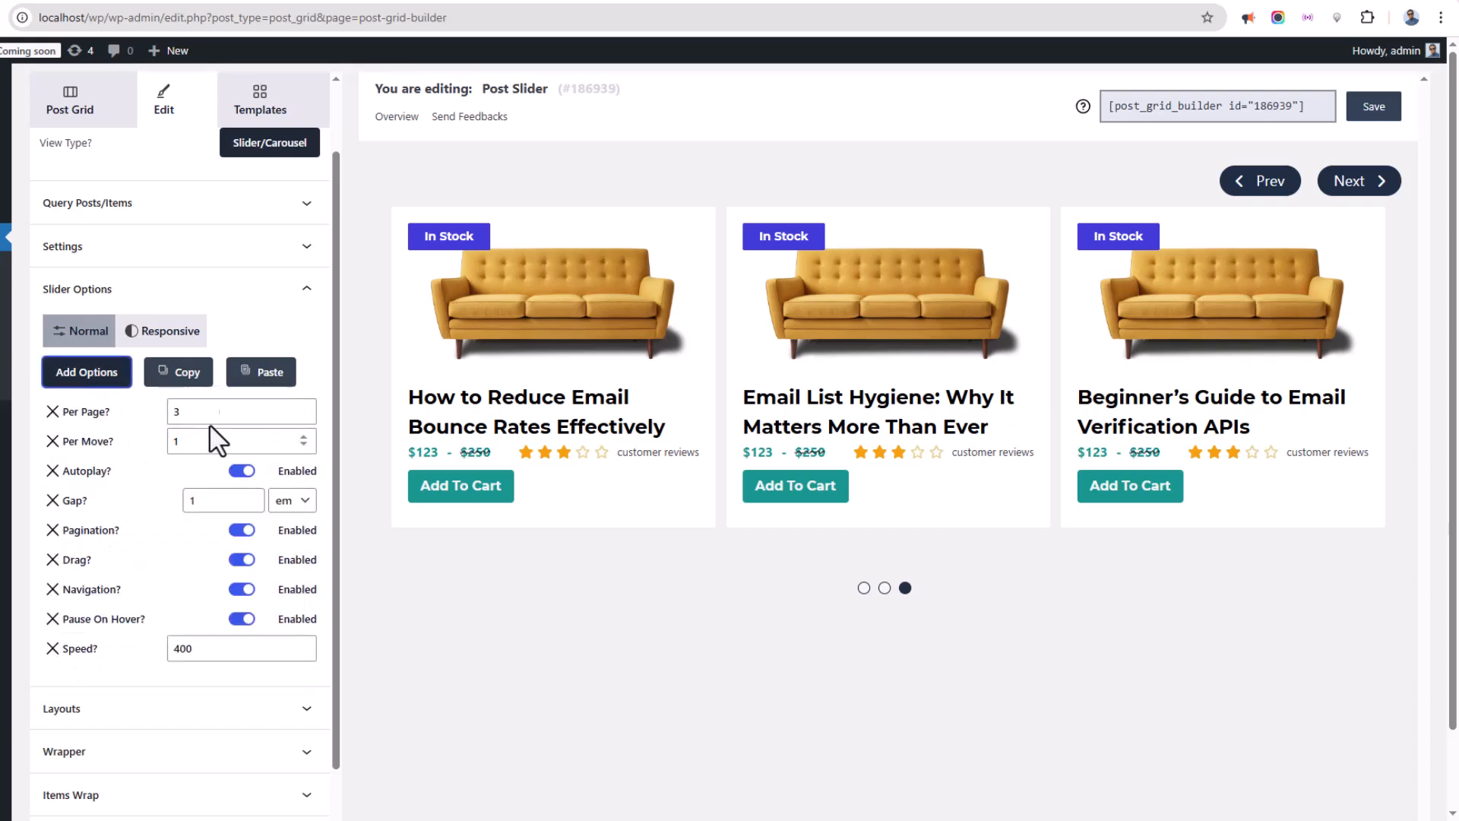
Set the slider's gap between items to 2 em.
click(304, 408)
click(304, 415)
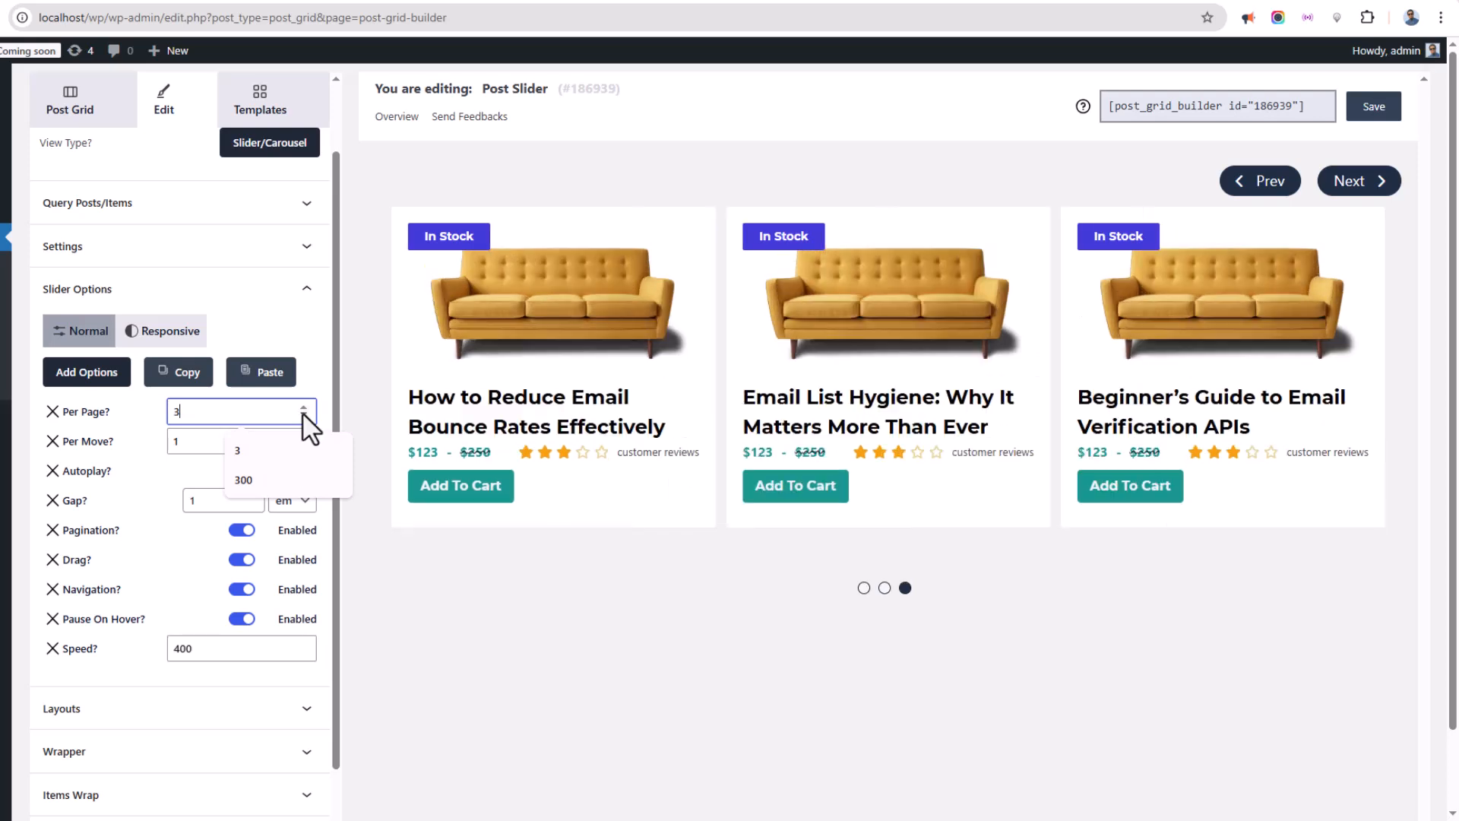
click(128, 425)
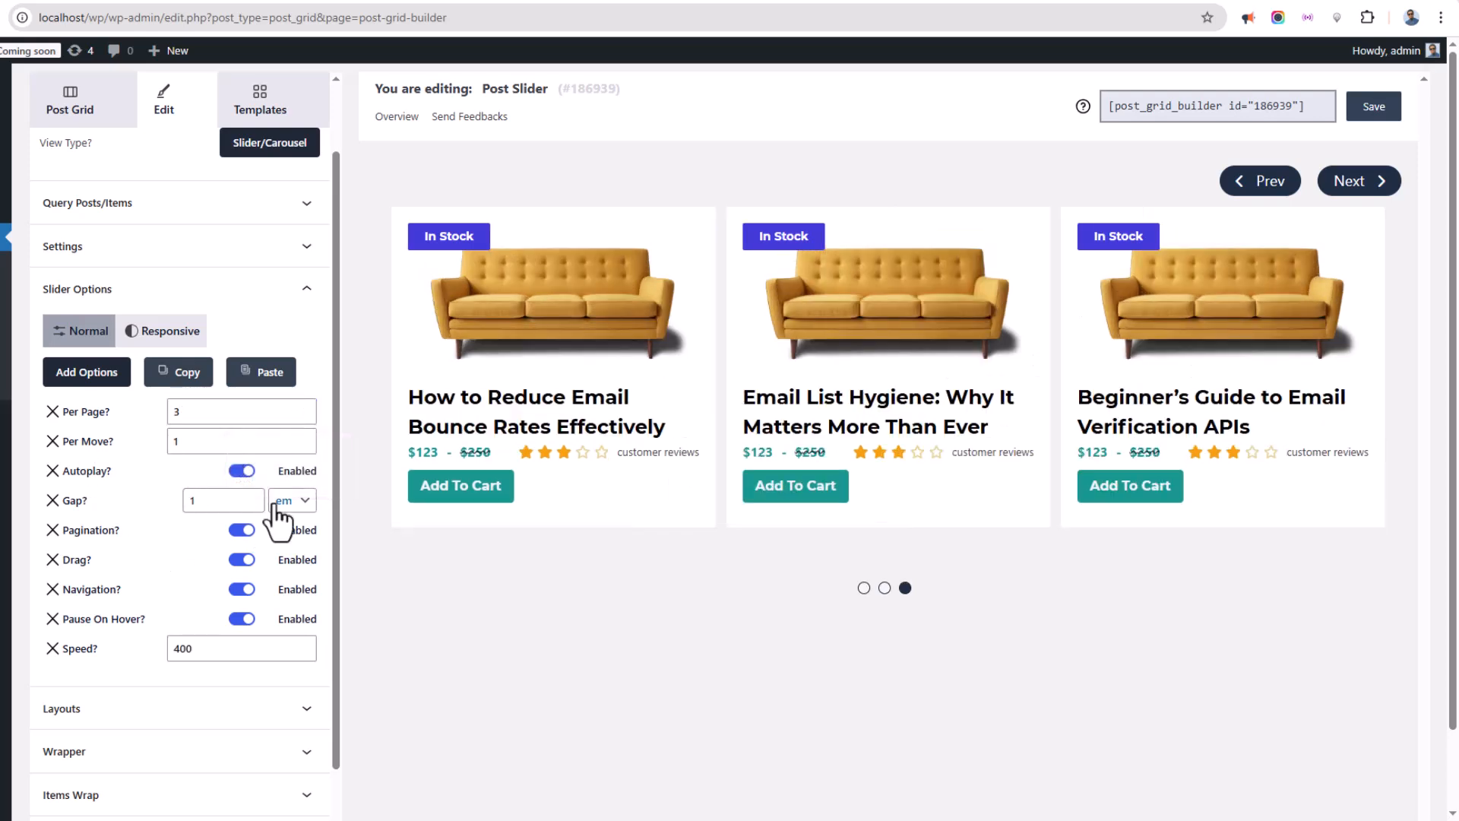
click(252, 494)
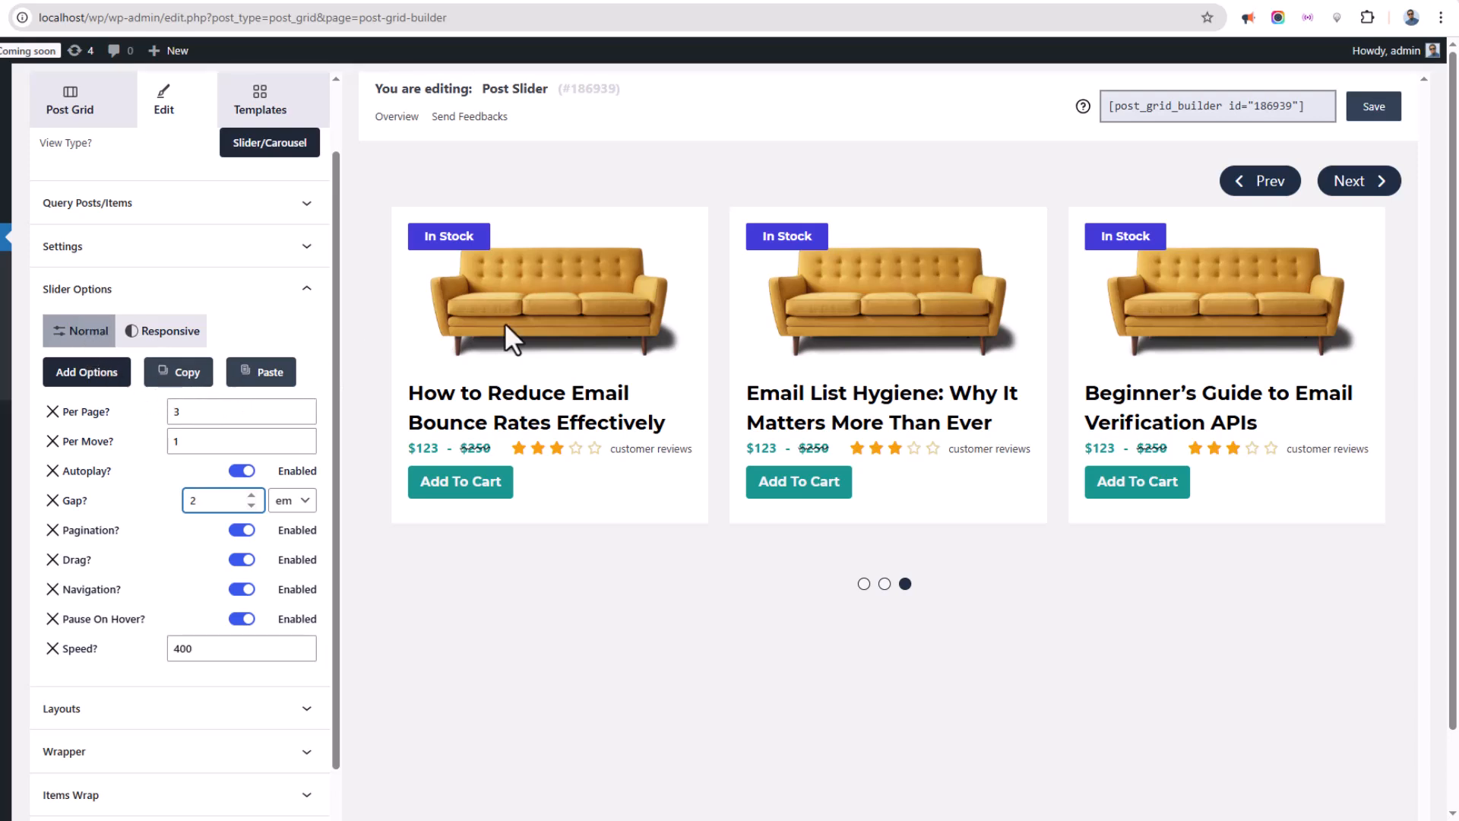
Open Layouts and apply the Post Grid Slider #44 layout.
click(156, 292)
click(141, 418)
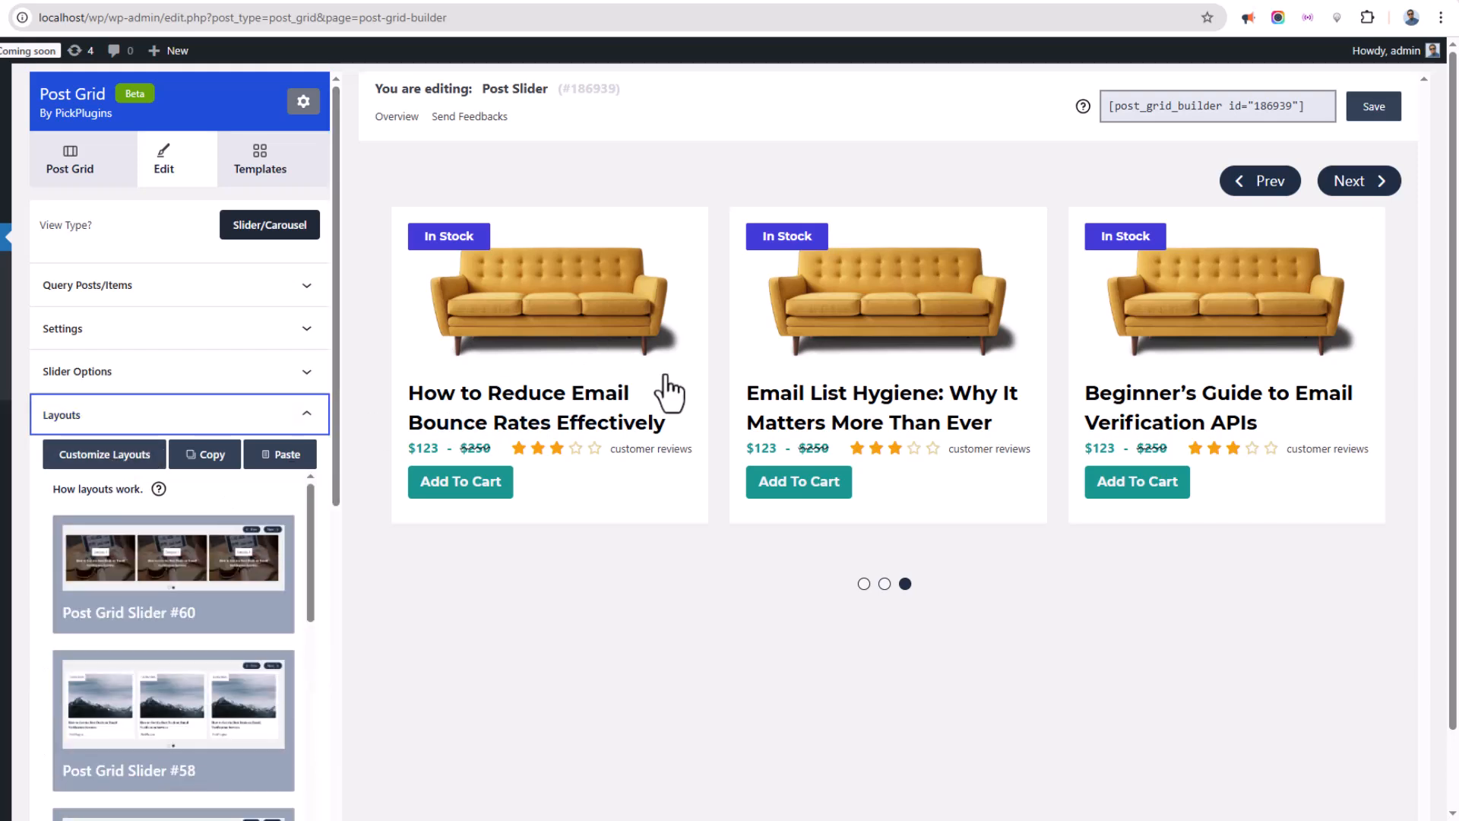
scroll(152, 525, down, 1)
scroll(152, 524, down, 15)
scroll(175, 600, down, 3)
click(206, 627)
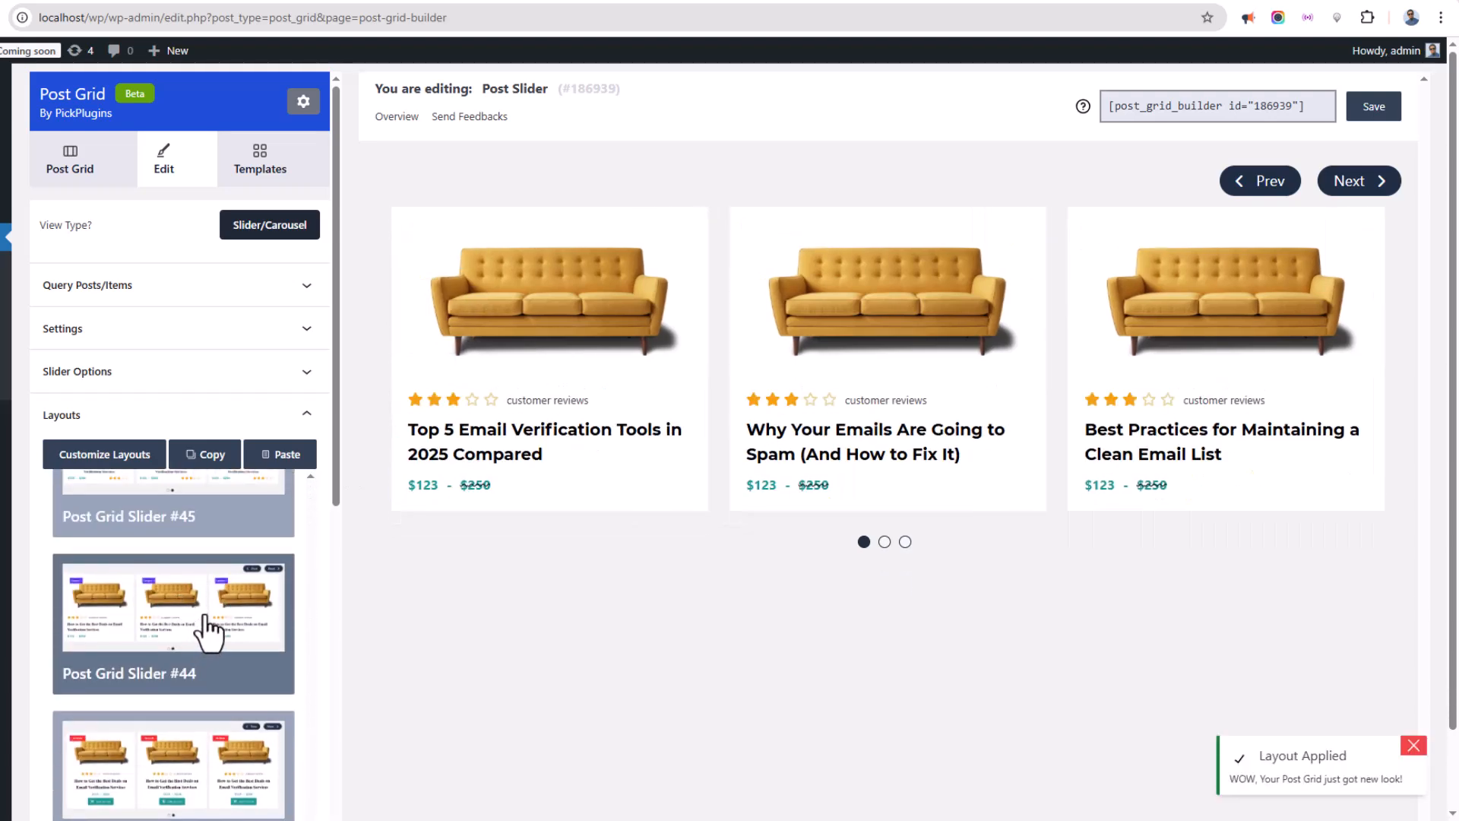
Apply the Post Grid Slider #34 layout.
scroll(199, 608, down, 3)
click(198, 604)
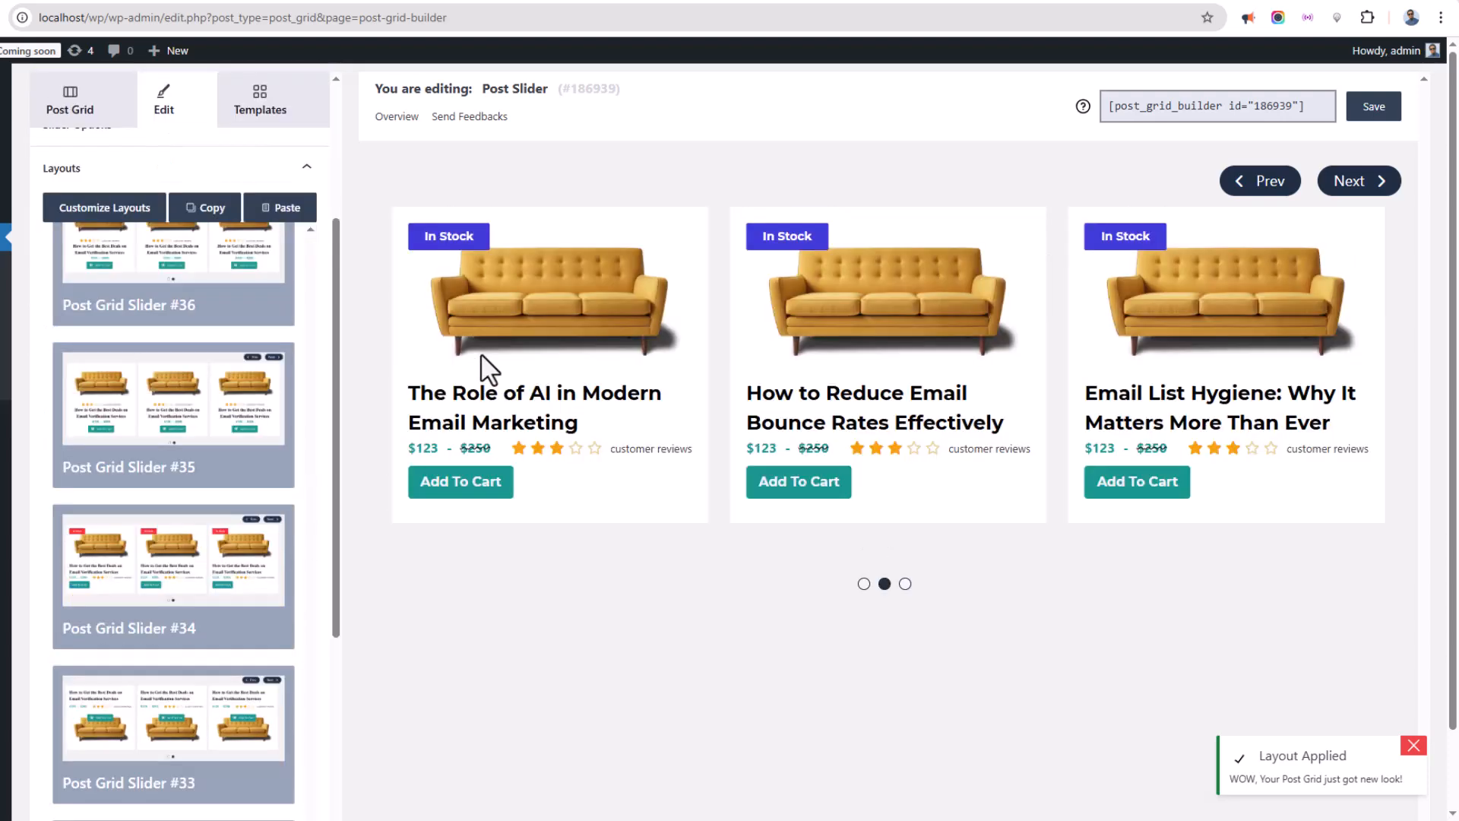
scroll(202, 440, up, 20)
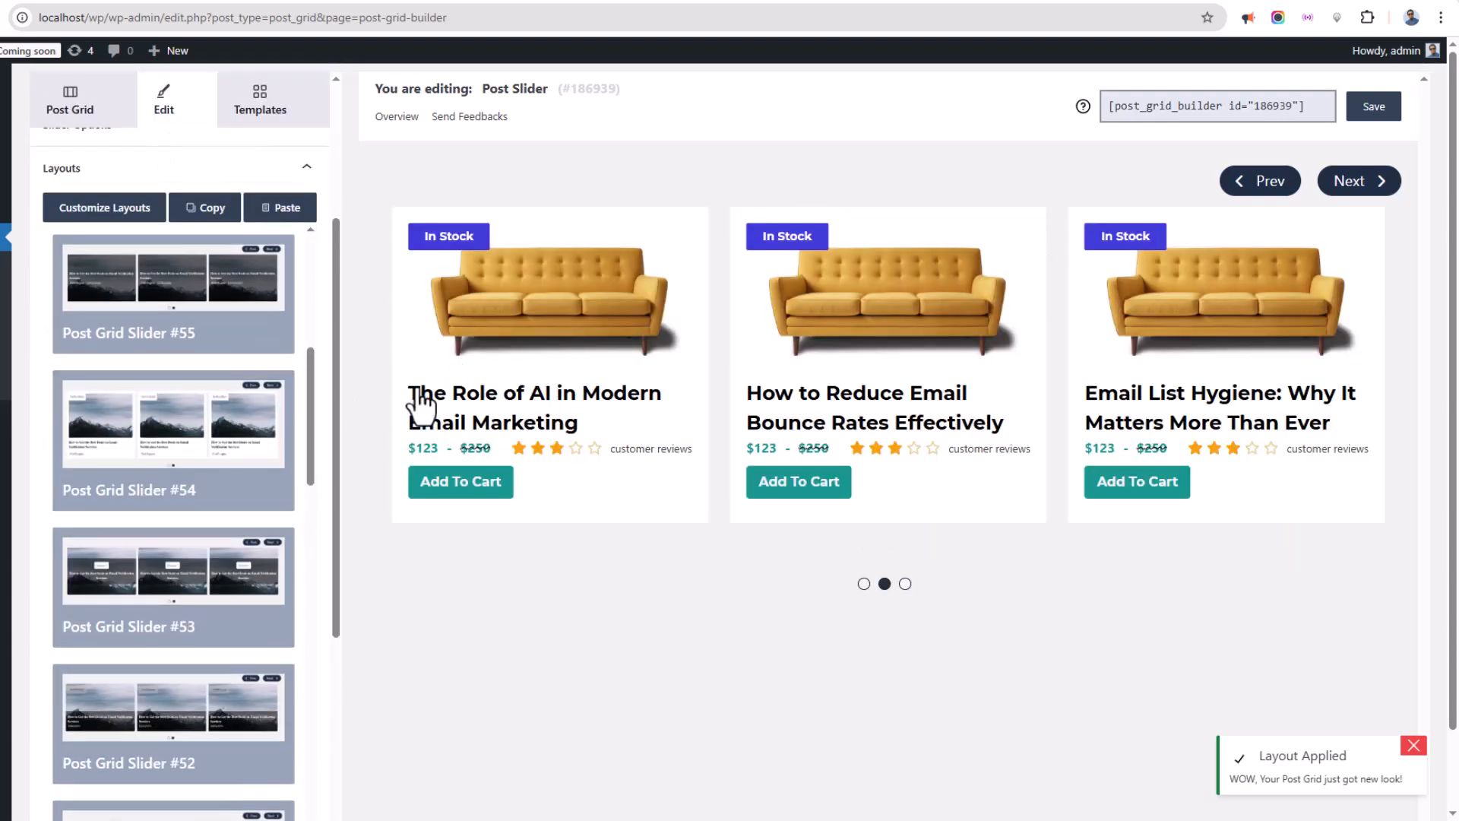
Customize the layout's Product In Stock element, setting its In Stock Text background color to #A084CF.
click(106, 209)
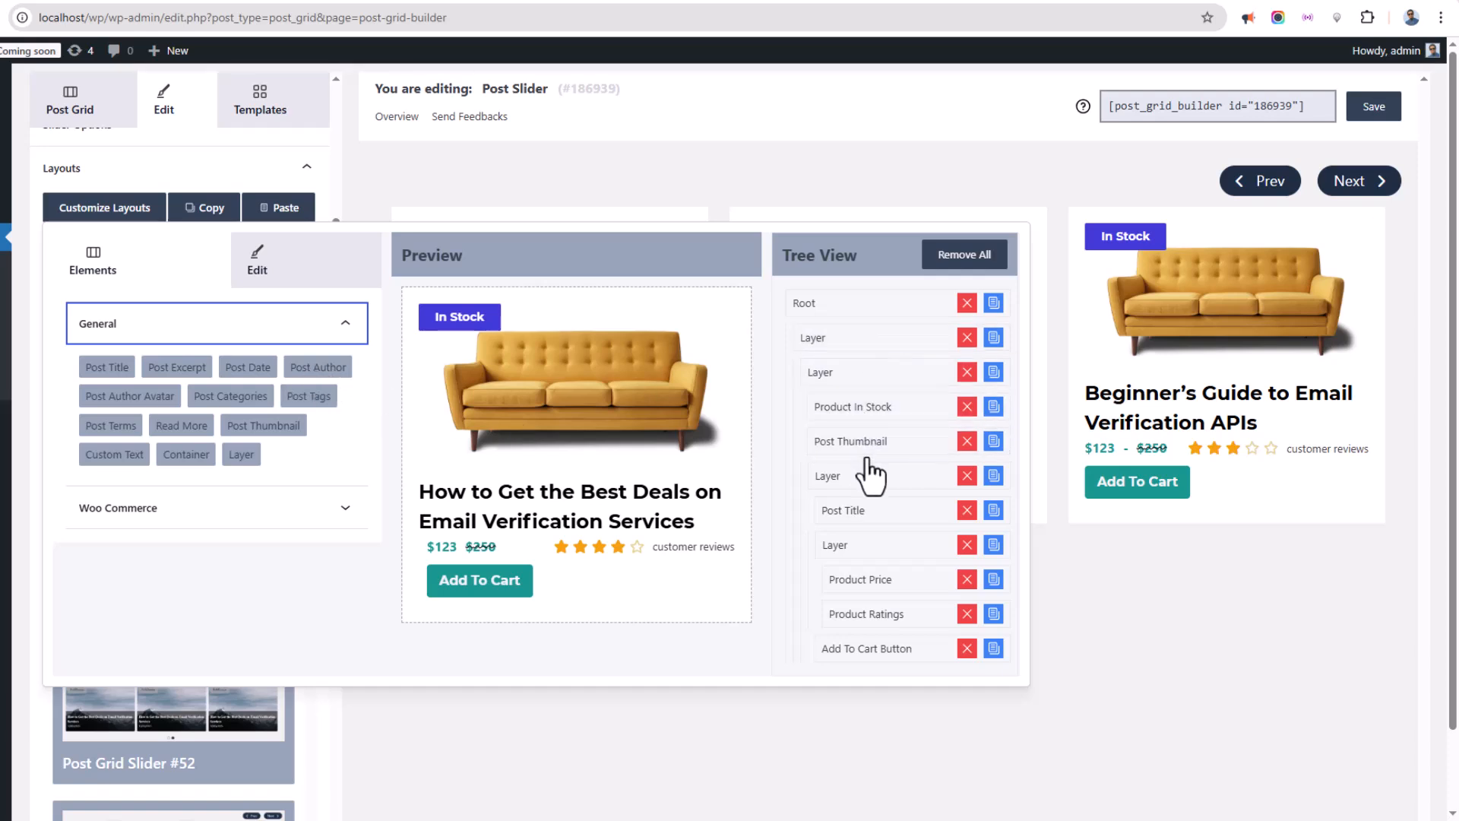
click(863, 410)
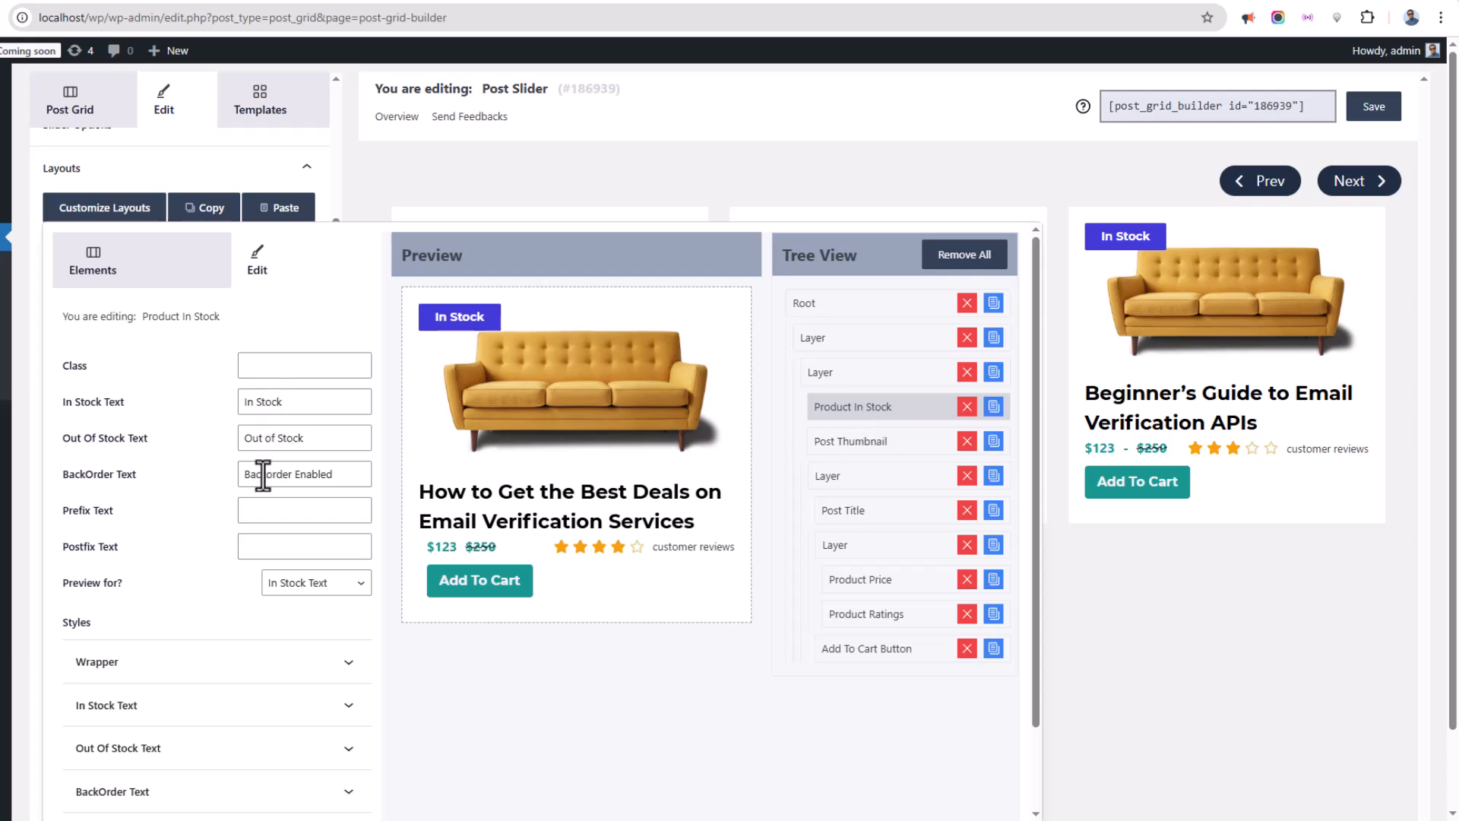
scroll(161, 600, down, 2)
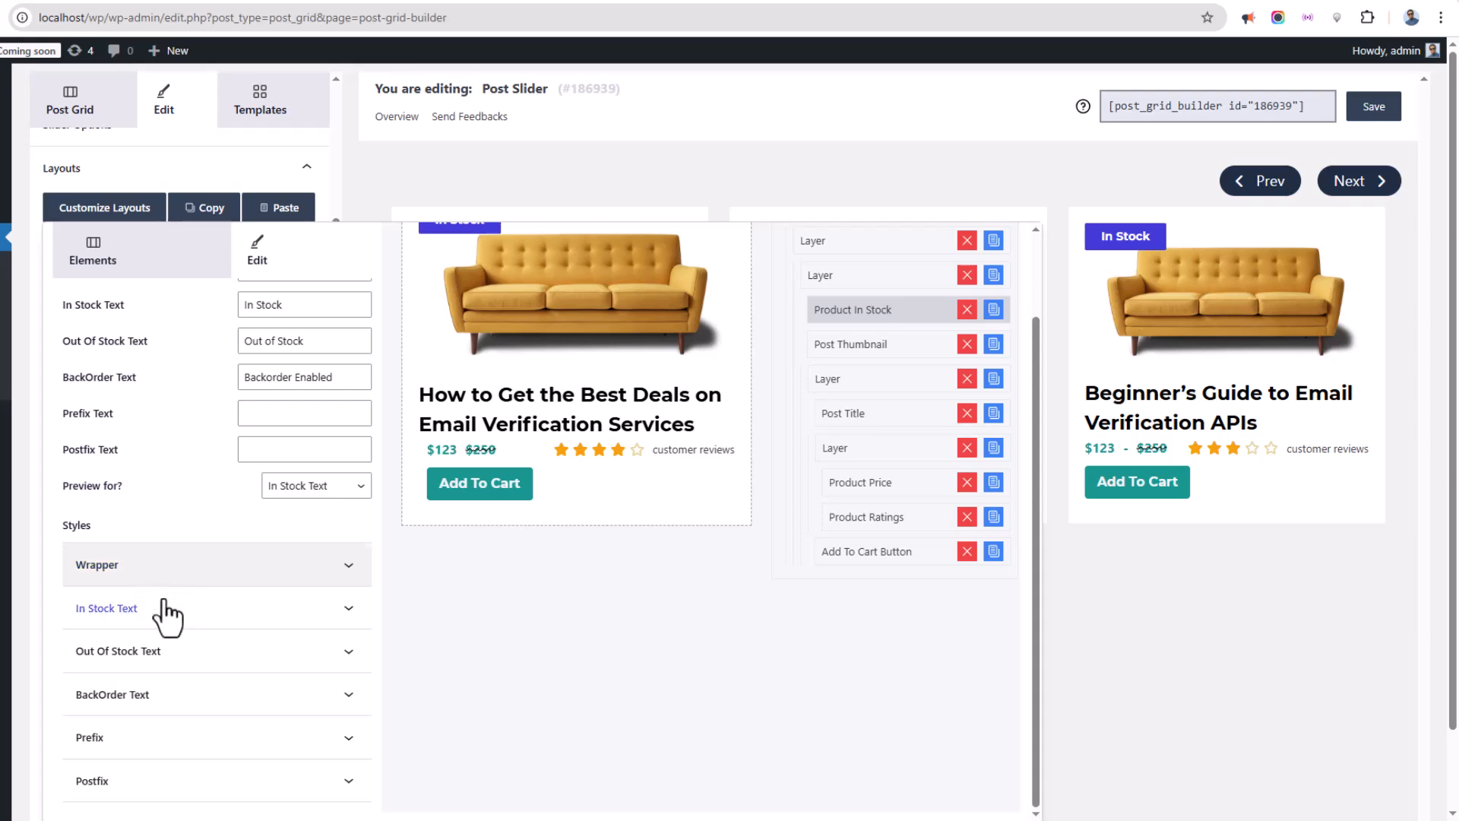
click(162, 616)
scroll(190, 608, down, 5)
scroll(186, 684, down, 5)
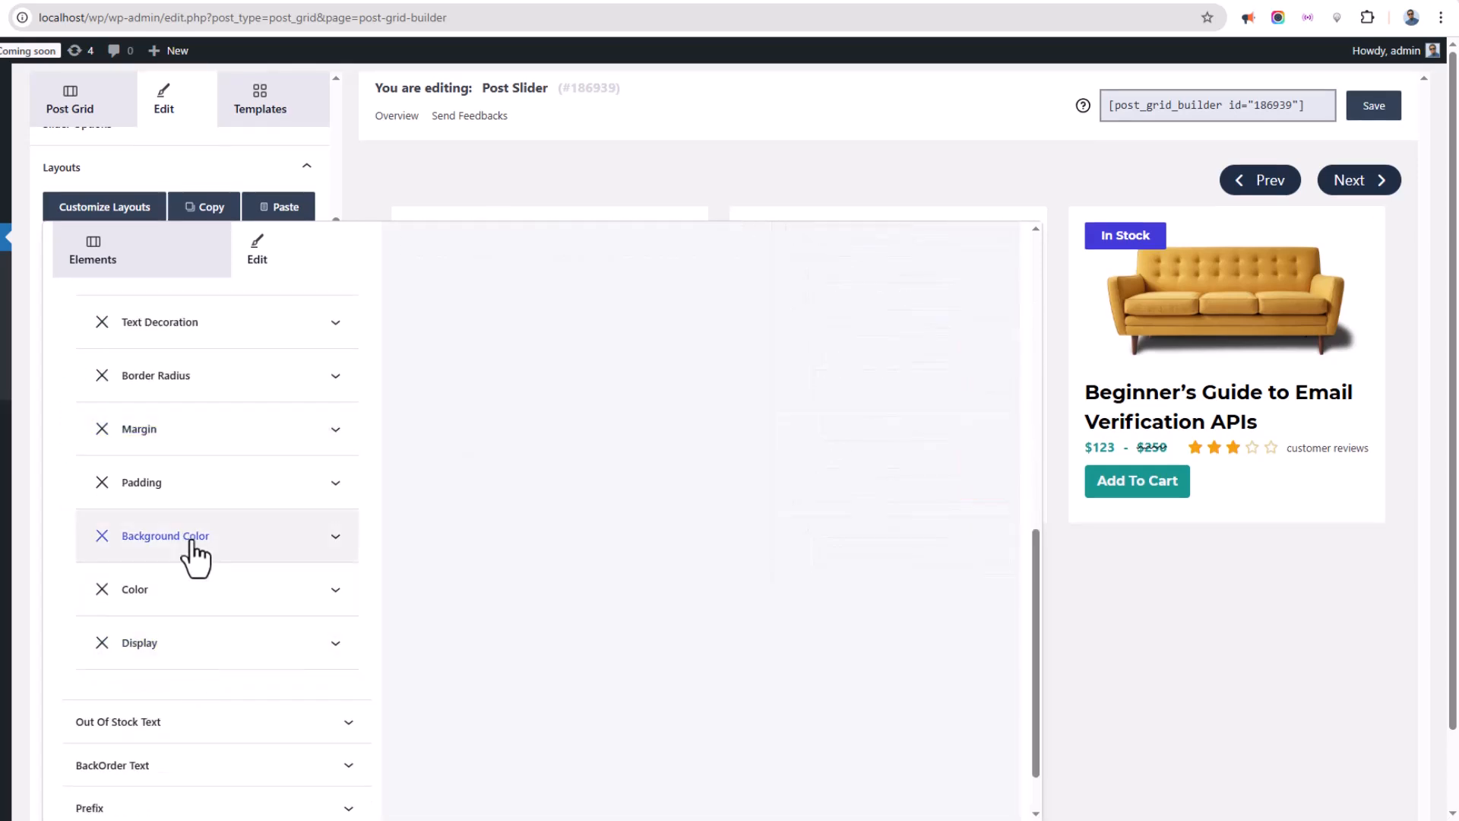
click(190, 538)
click(173, 733)
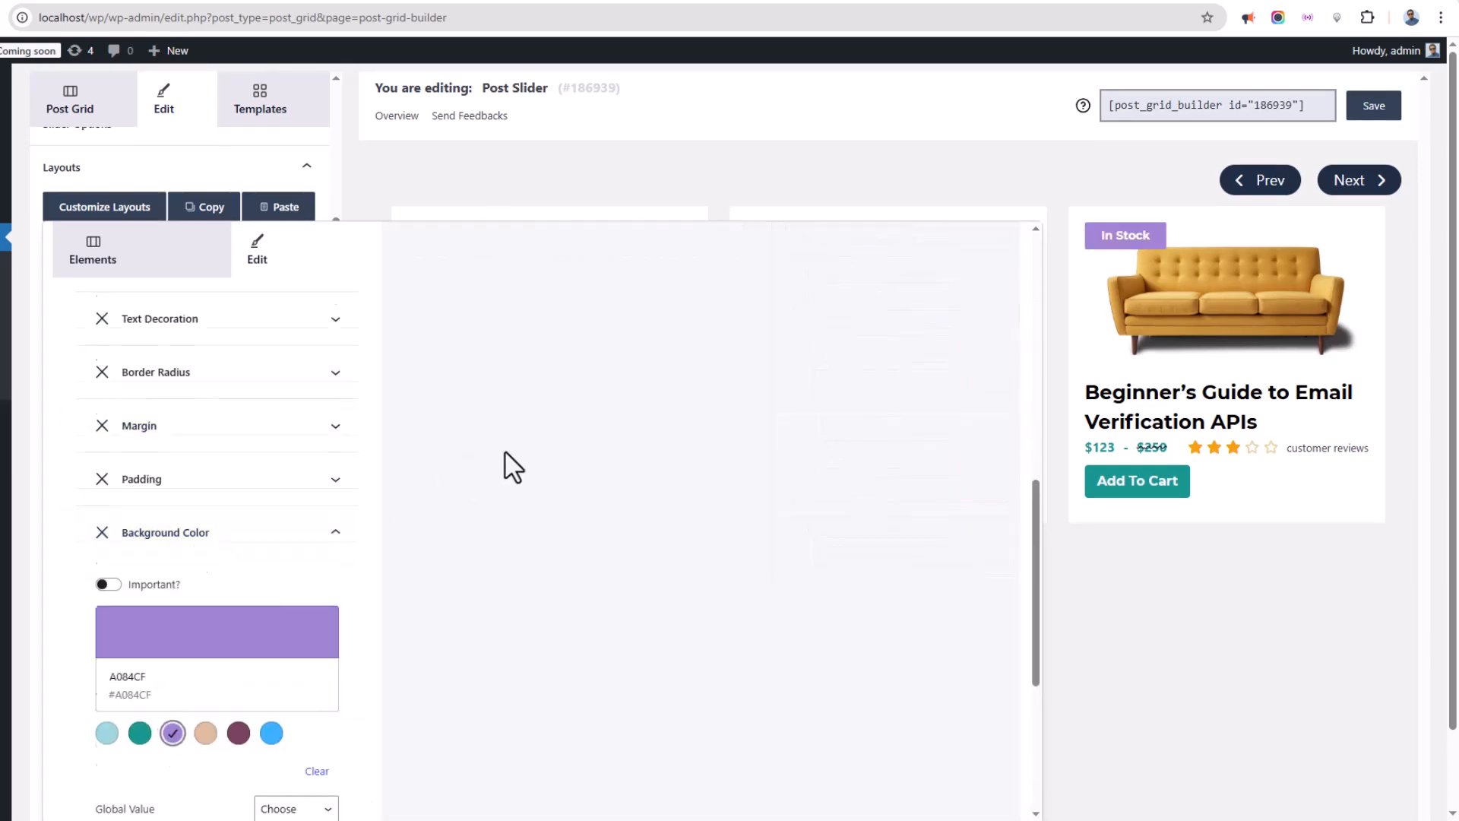
scroll(501, 395, up, 10)
scroll(204, 479, down, 4)
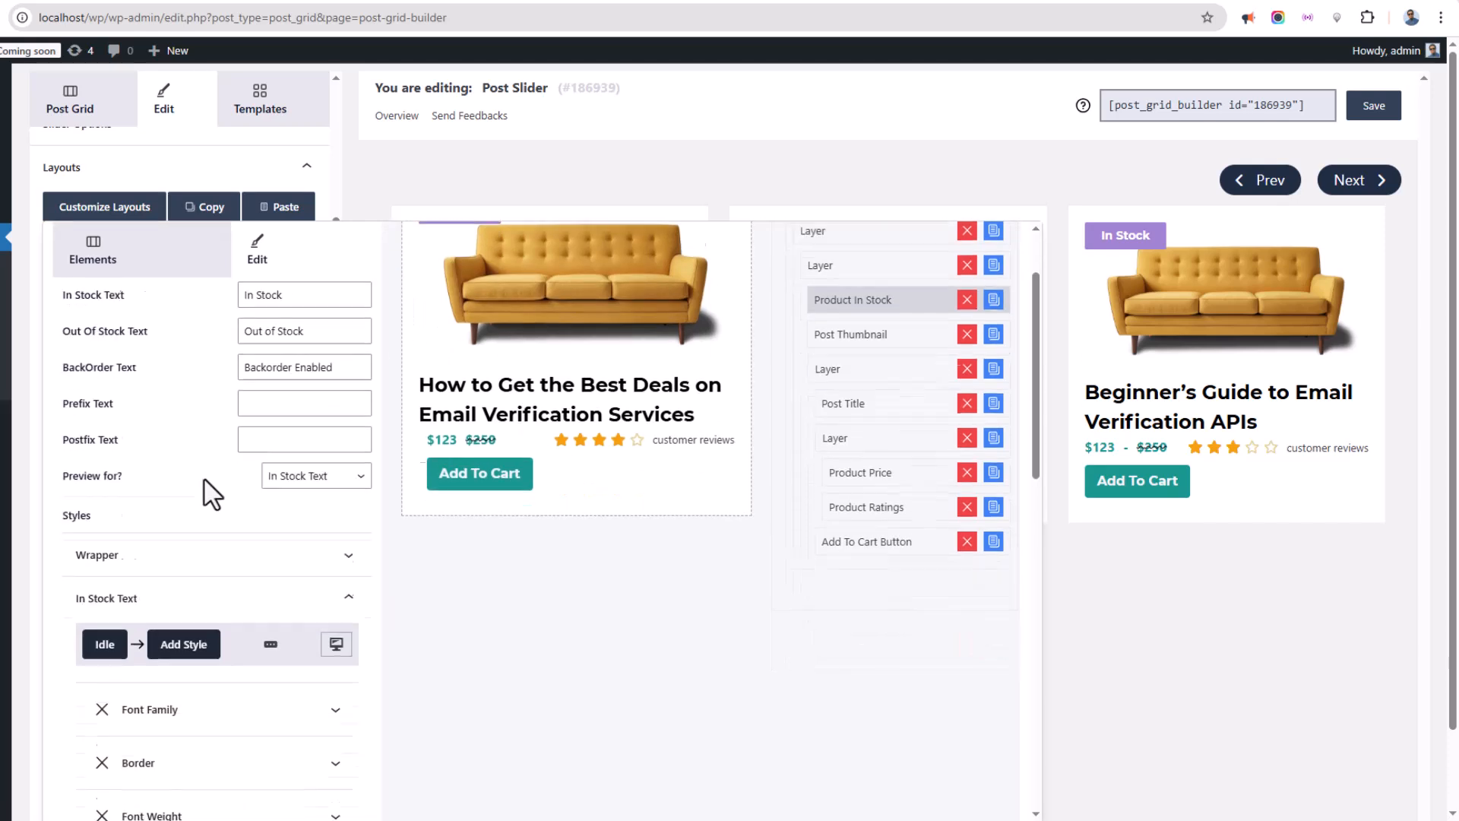
Switch the Product In Stock element's preview to Out Of Stock Text.
scroll(304, 456, up, 2)
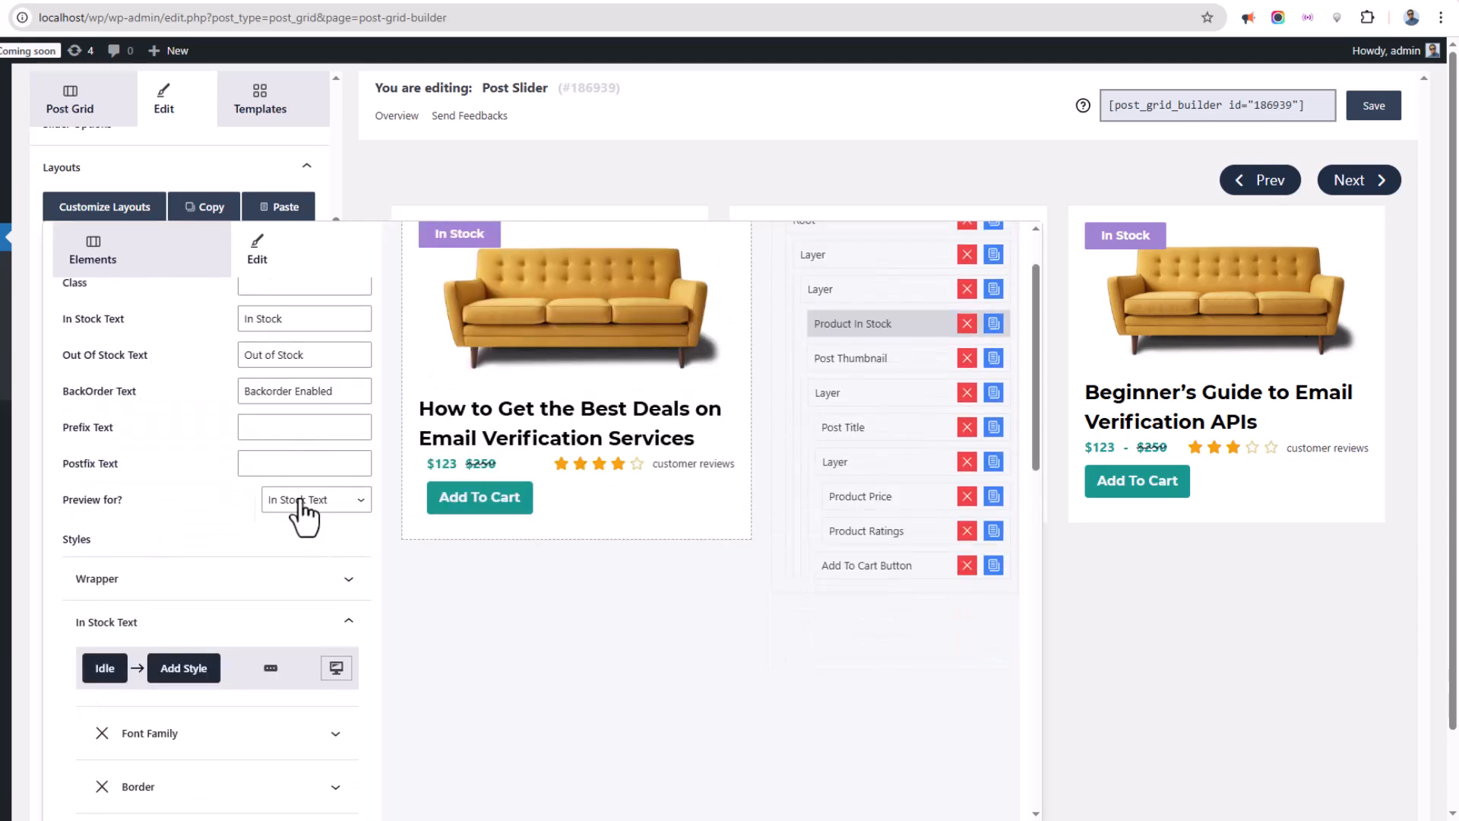
click(308, 502)
click(310, 566)
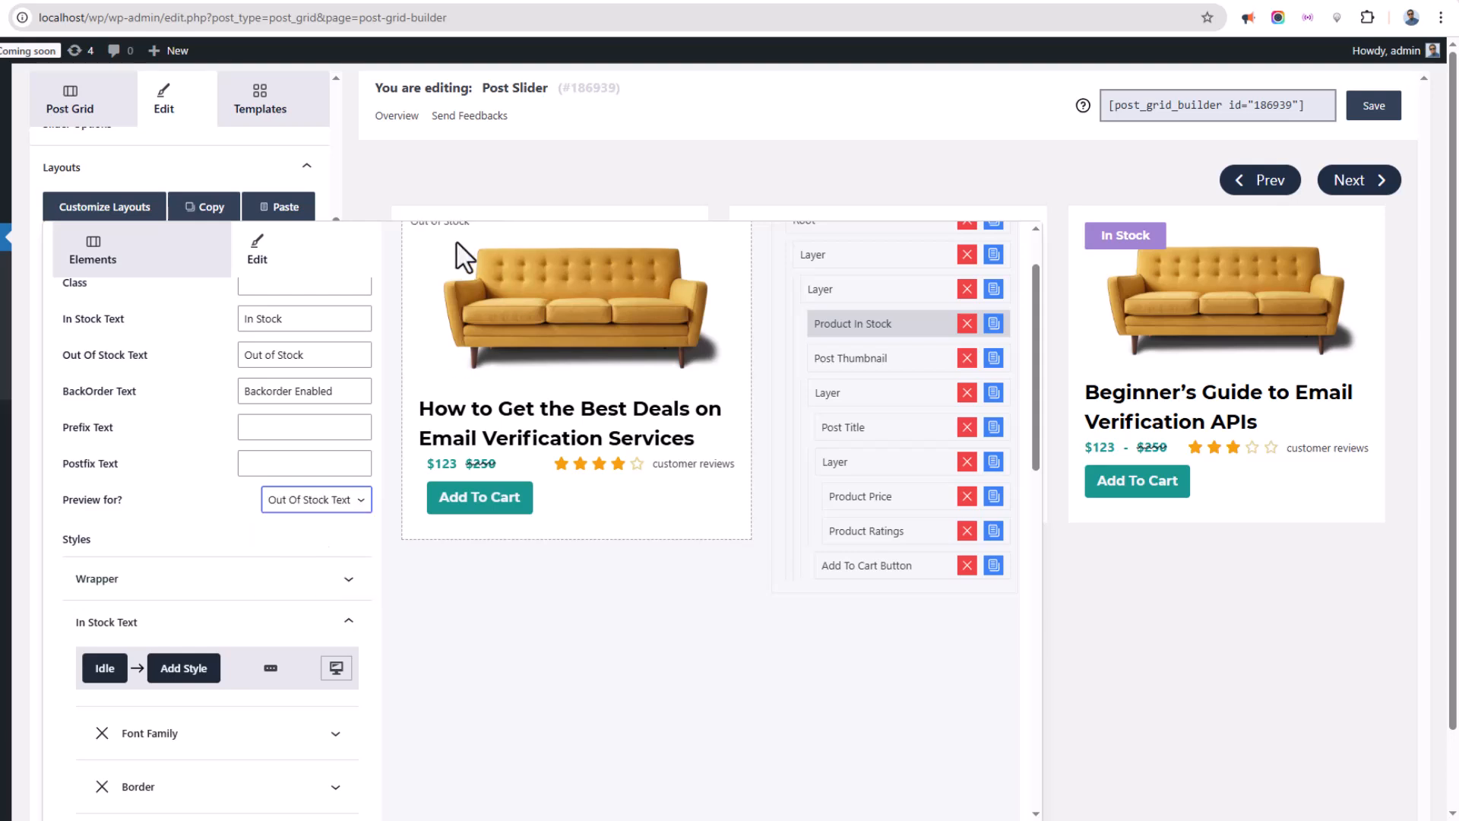
scroll(455, 308, up, 1)
scroll(198, 532, down, 10)
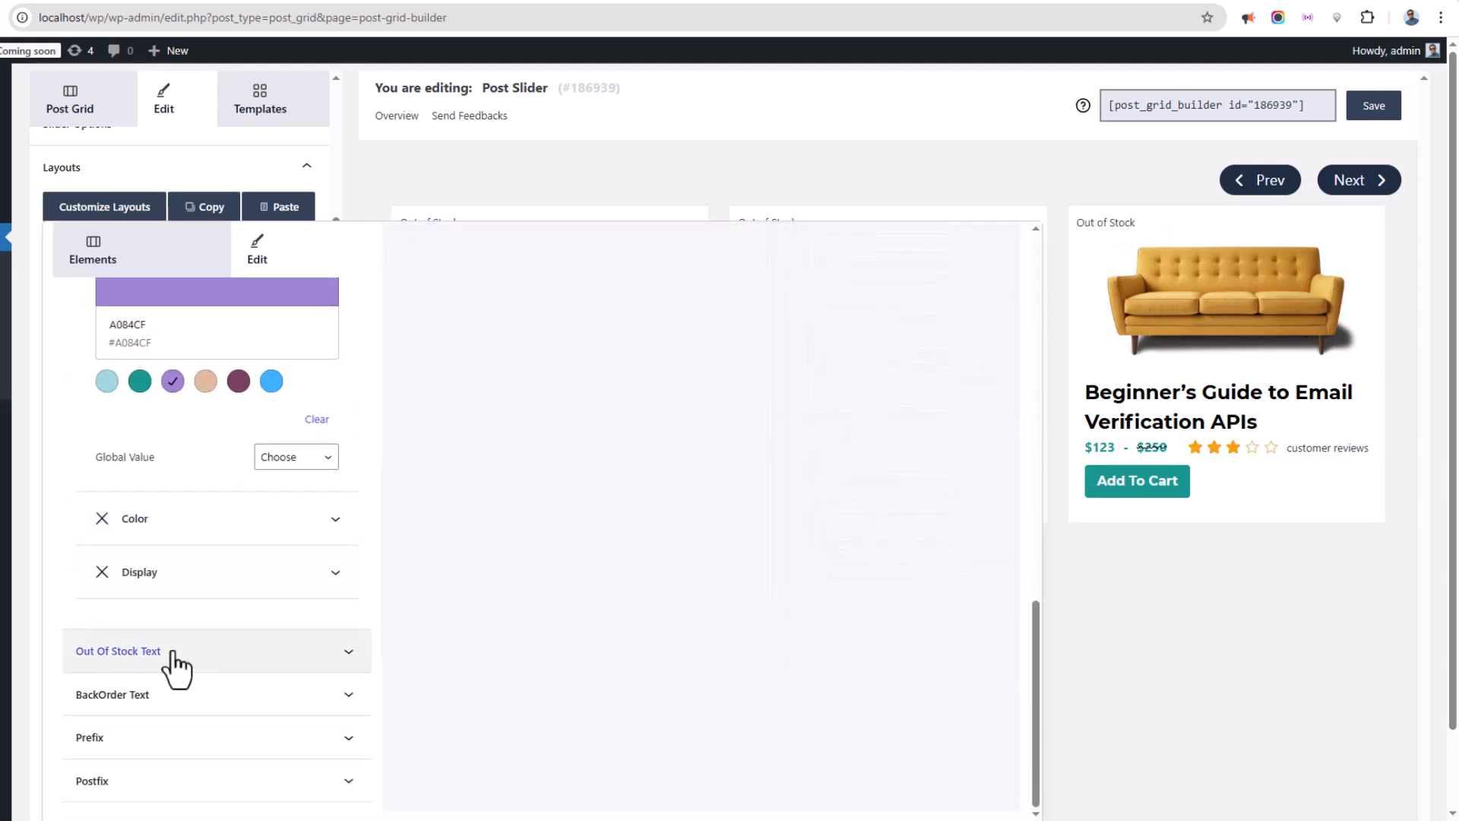
Add a Background Color style to the Out Of Stock Text and choose the beige swatch.
click(187, 660)
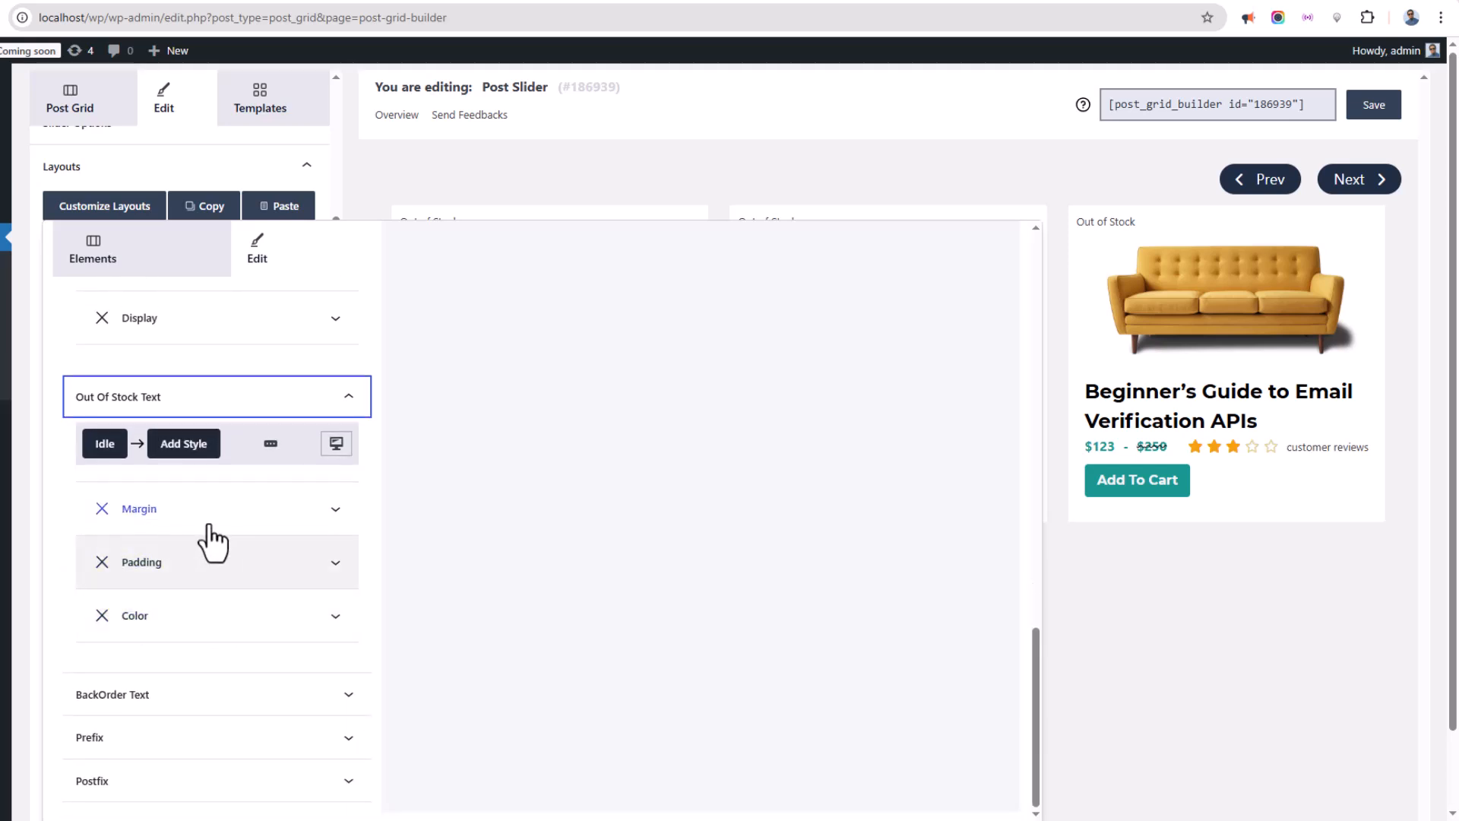
click(183, 447)
scroll(281, 607, down, 4)
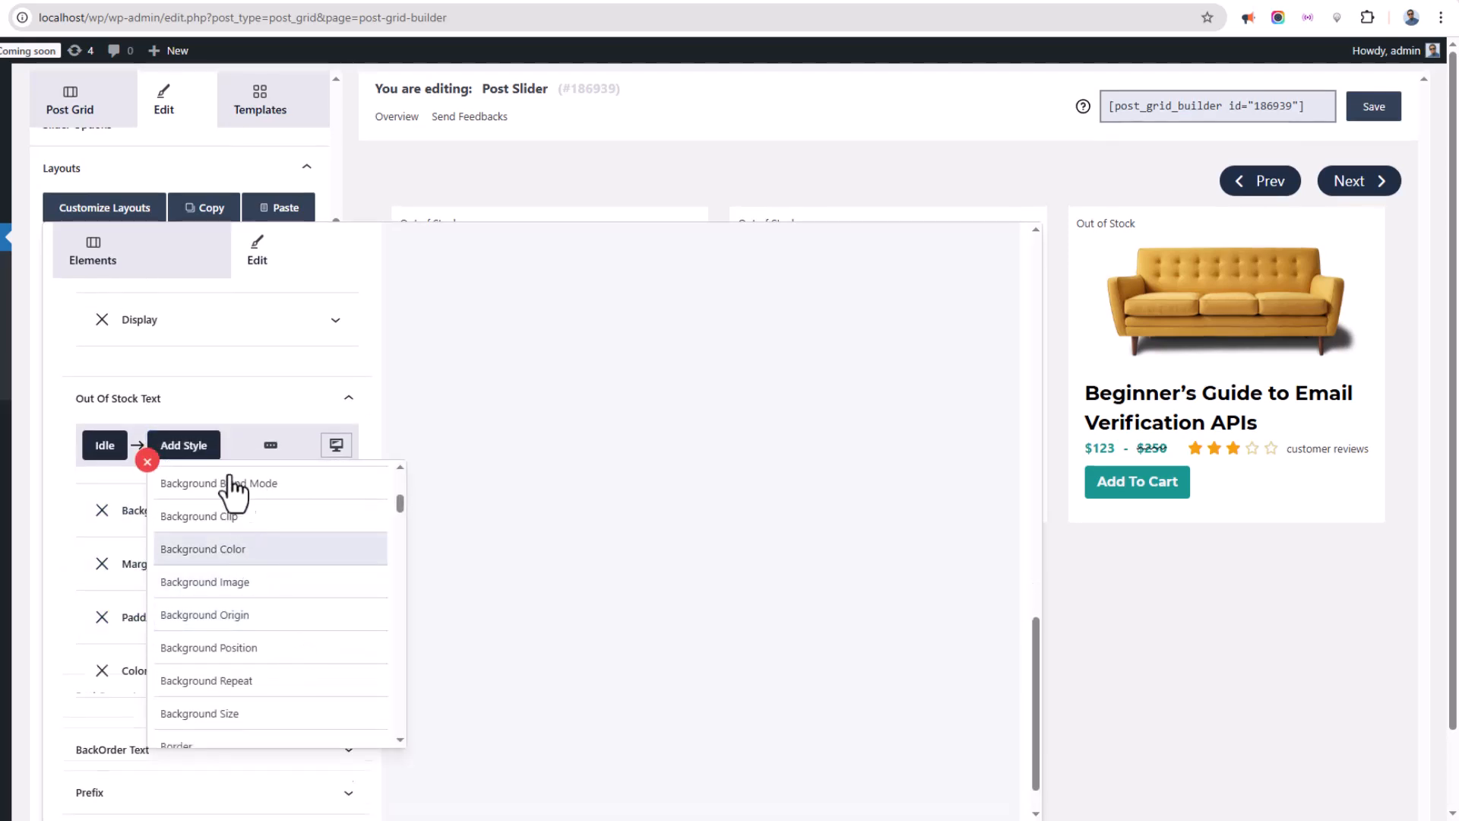
click(195, 548)
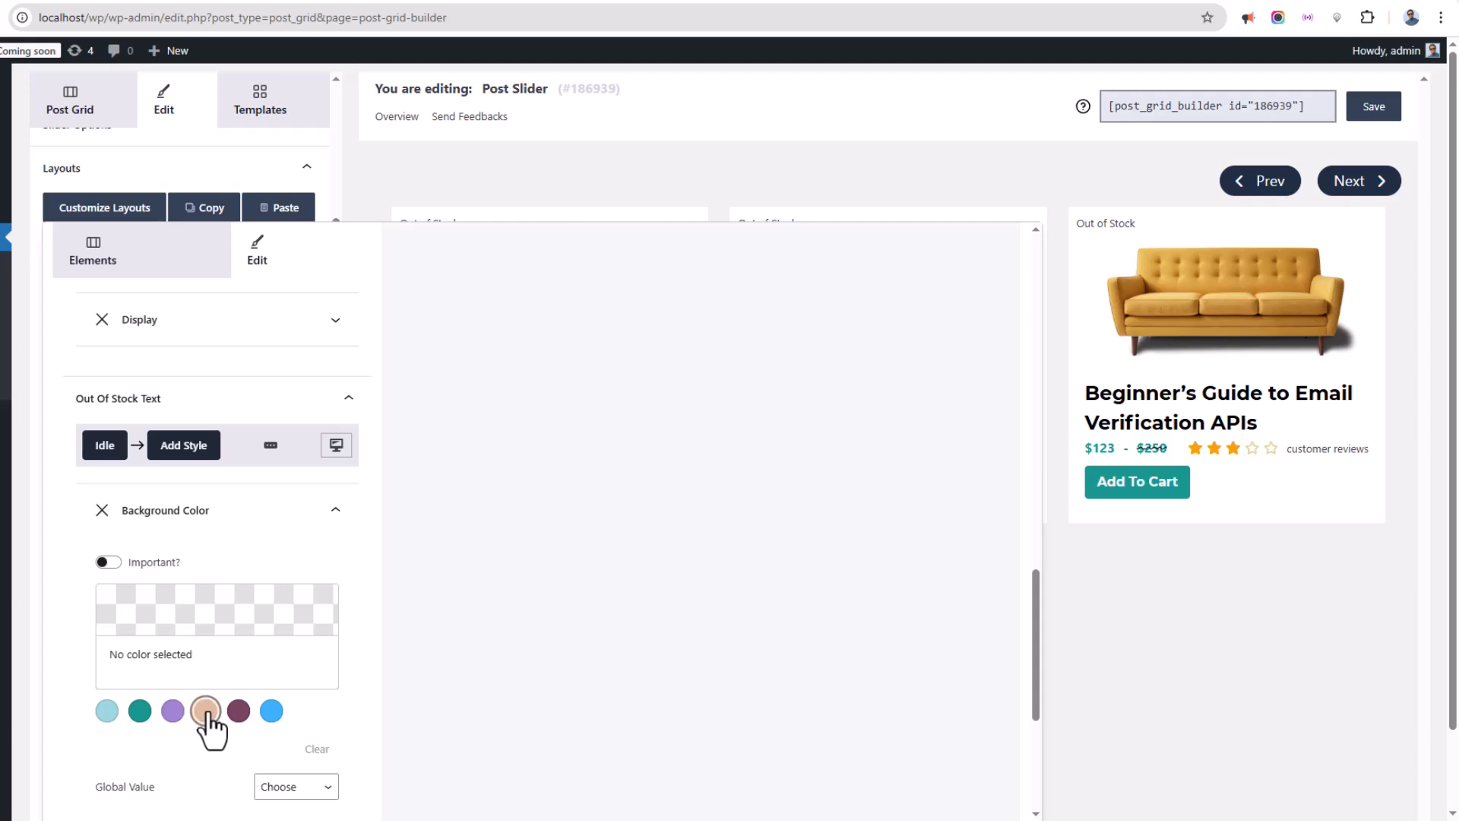
click(173, 710)
Inspect the Post Title and Product Ratings element settings, then close the layout customizer and Layouts section.
scroll(481, 420, up, 10)
scroll(437, 304, up, 2)
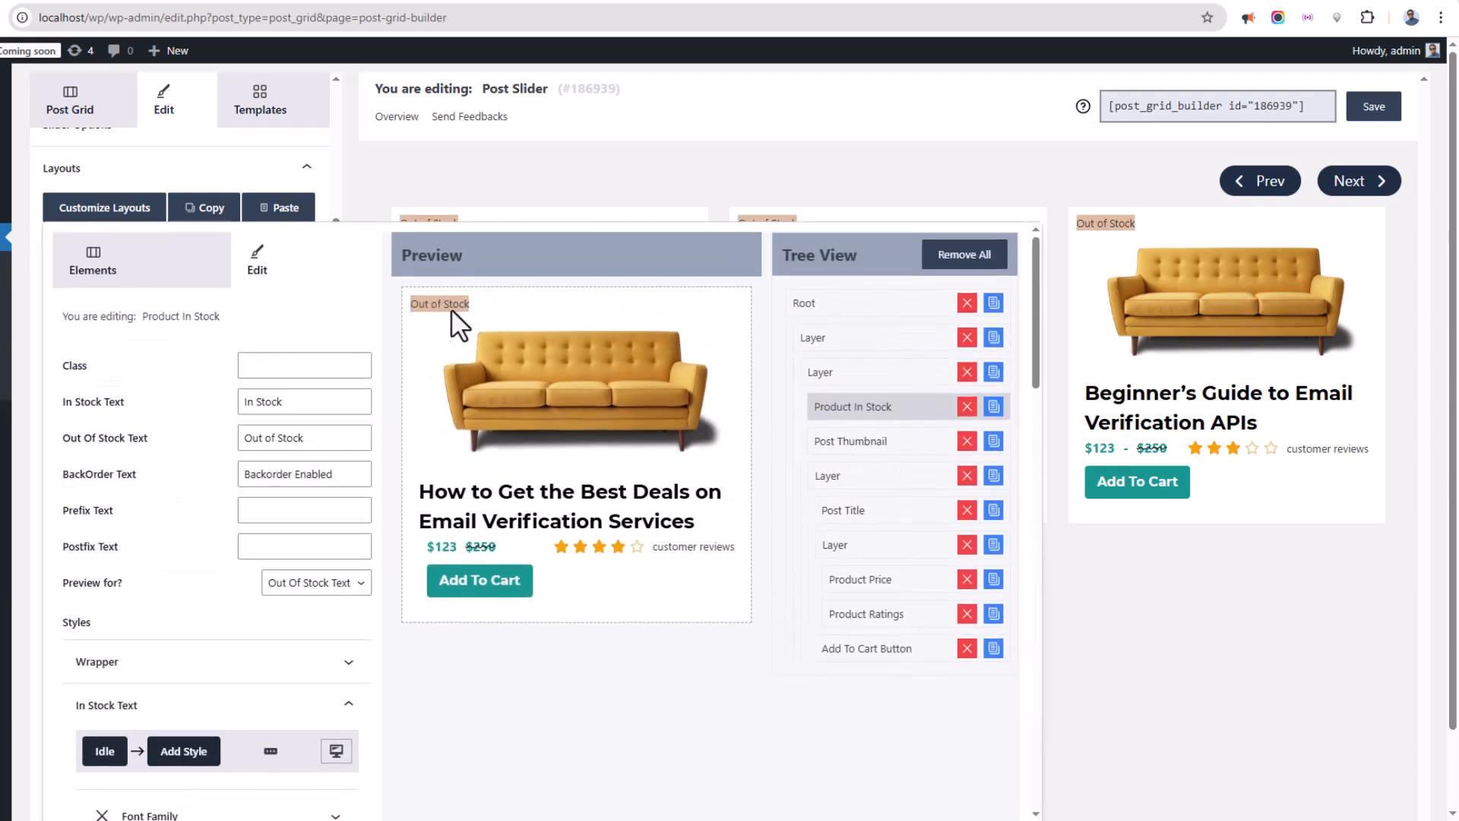
scroll(238, 525, down, 8)
scroll(205, 521, up, 8)
click(860, 511)
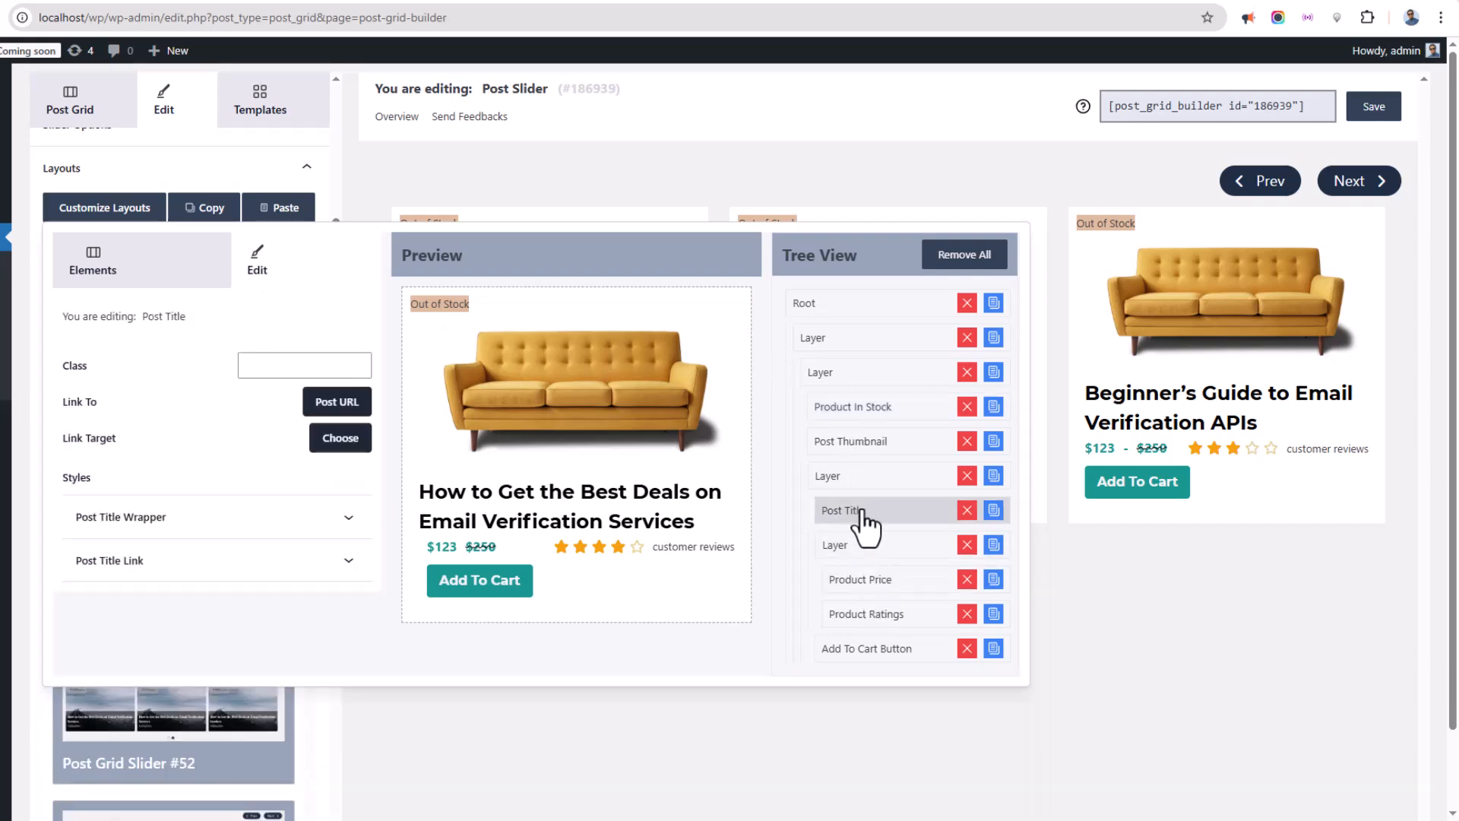
scroll(201, 490, down, 2)
click(212, 433)
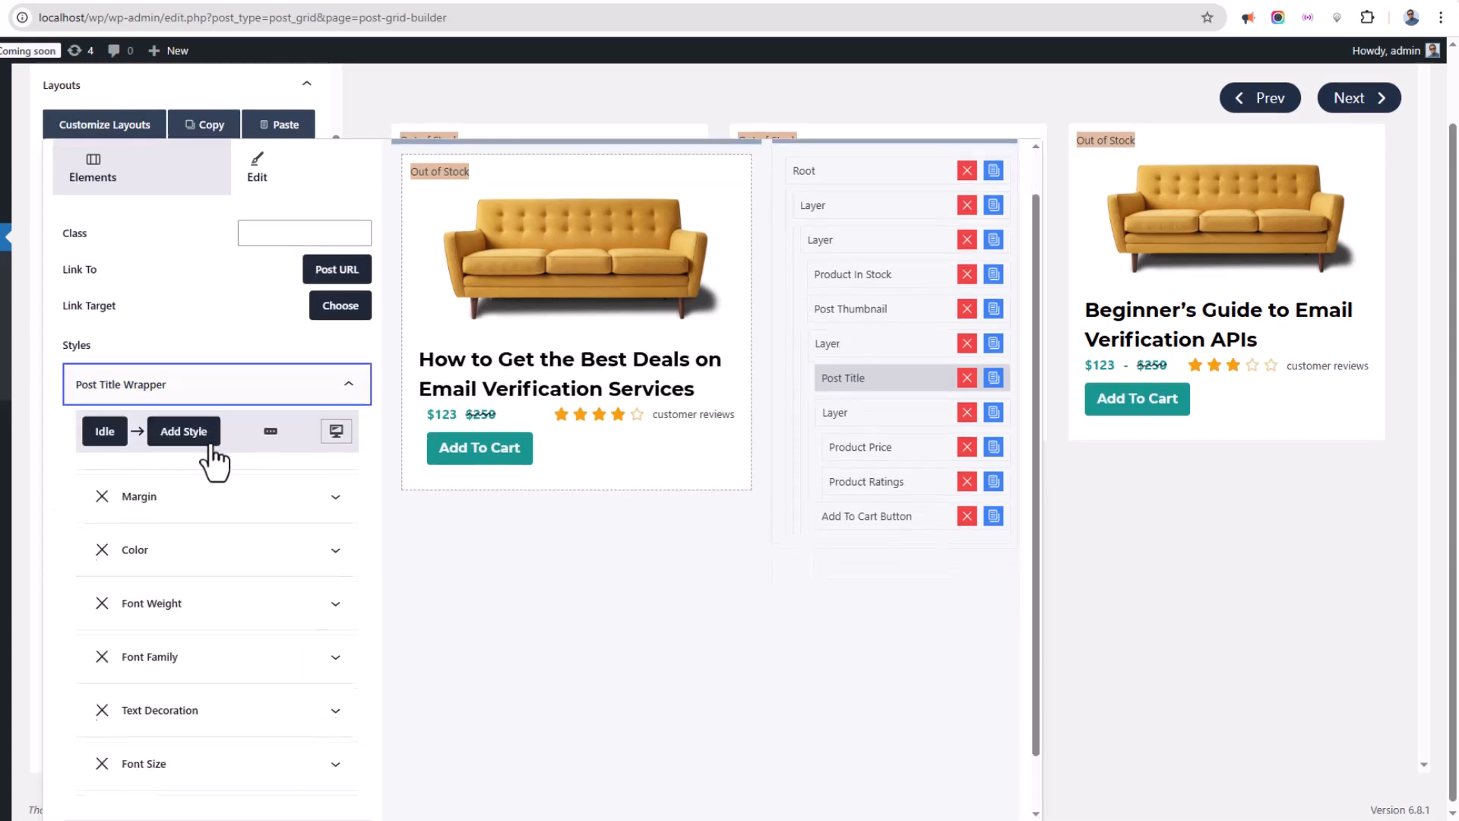
click(221, 391)
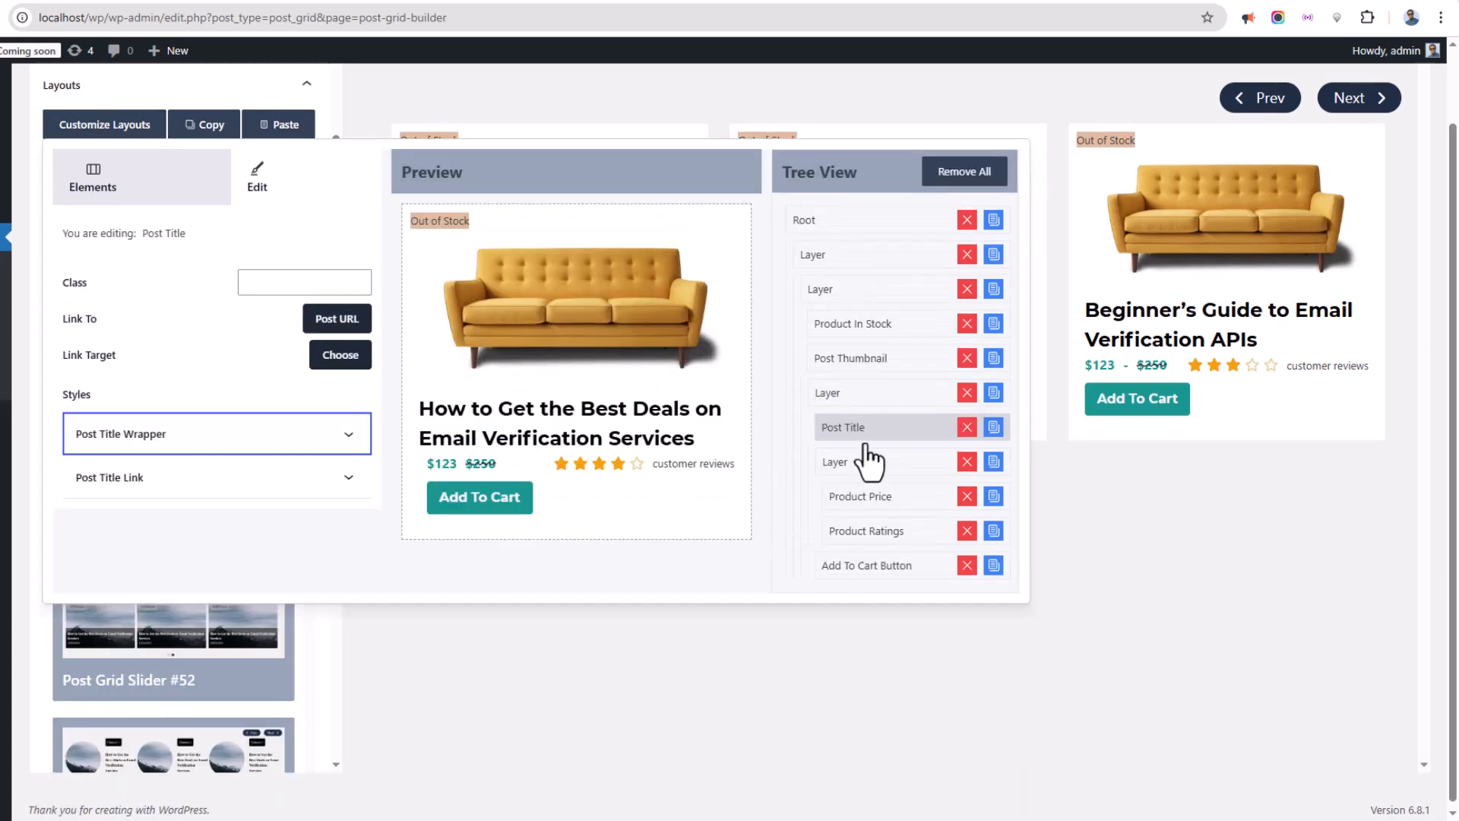
click(858, 497)
click(871, 531)
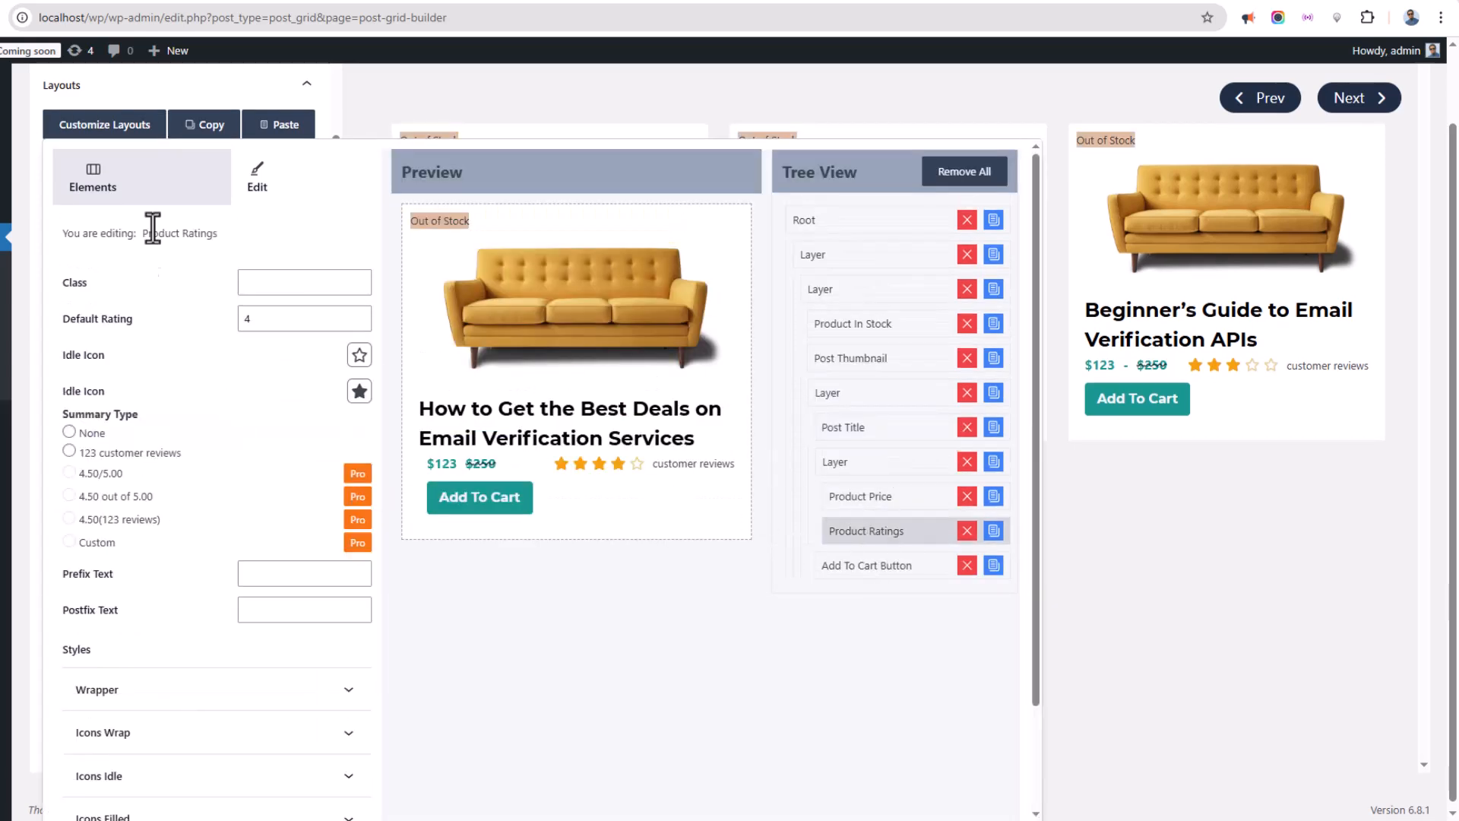
click(113, 128)
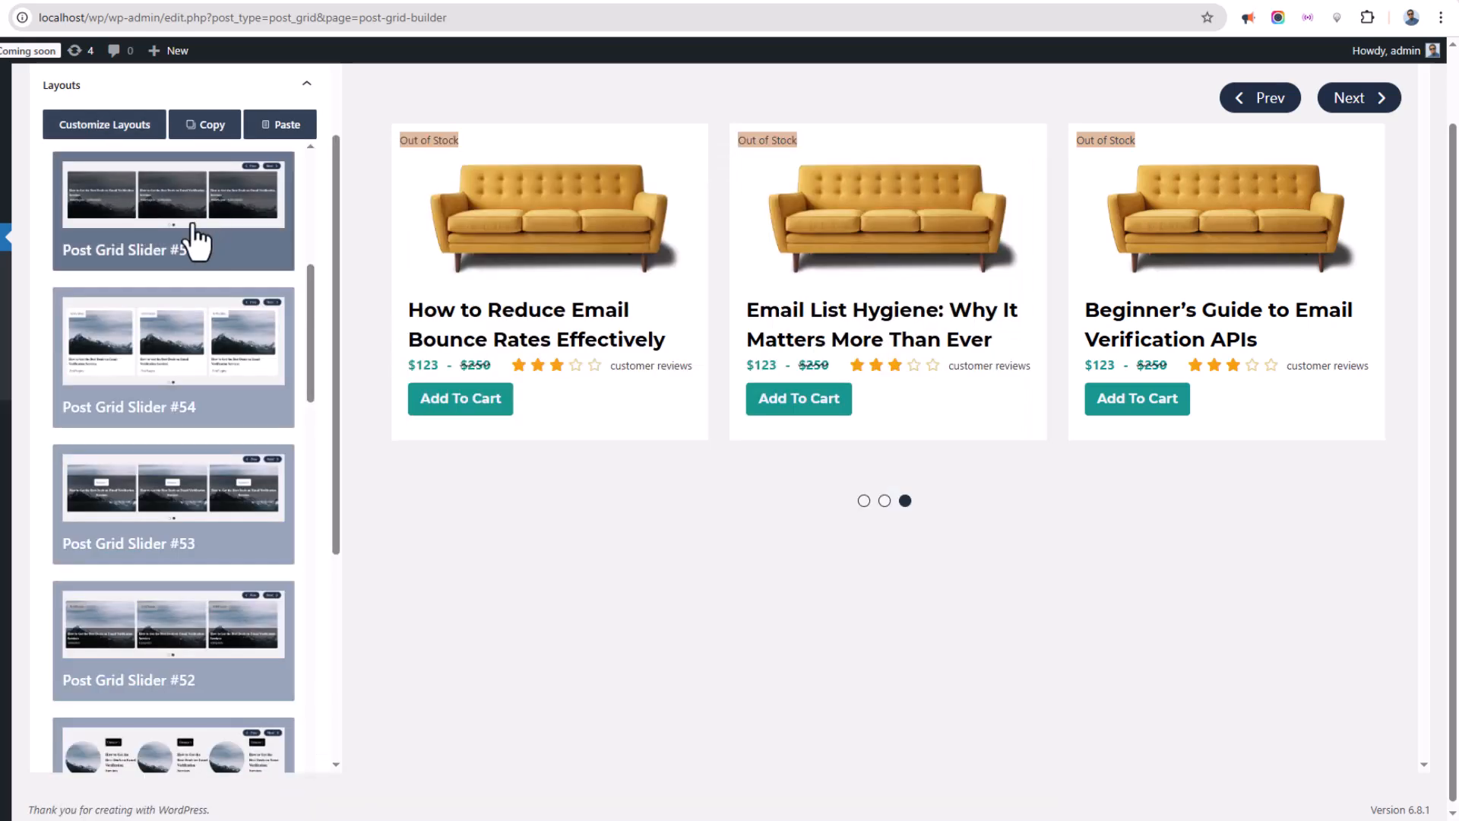
click(95, 87)
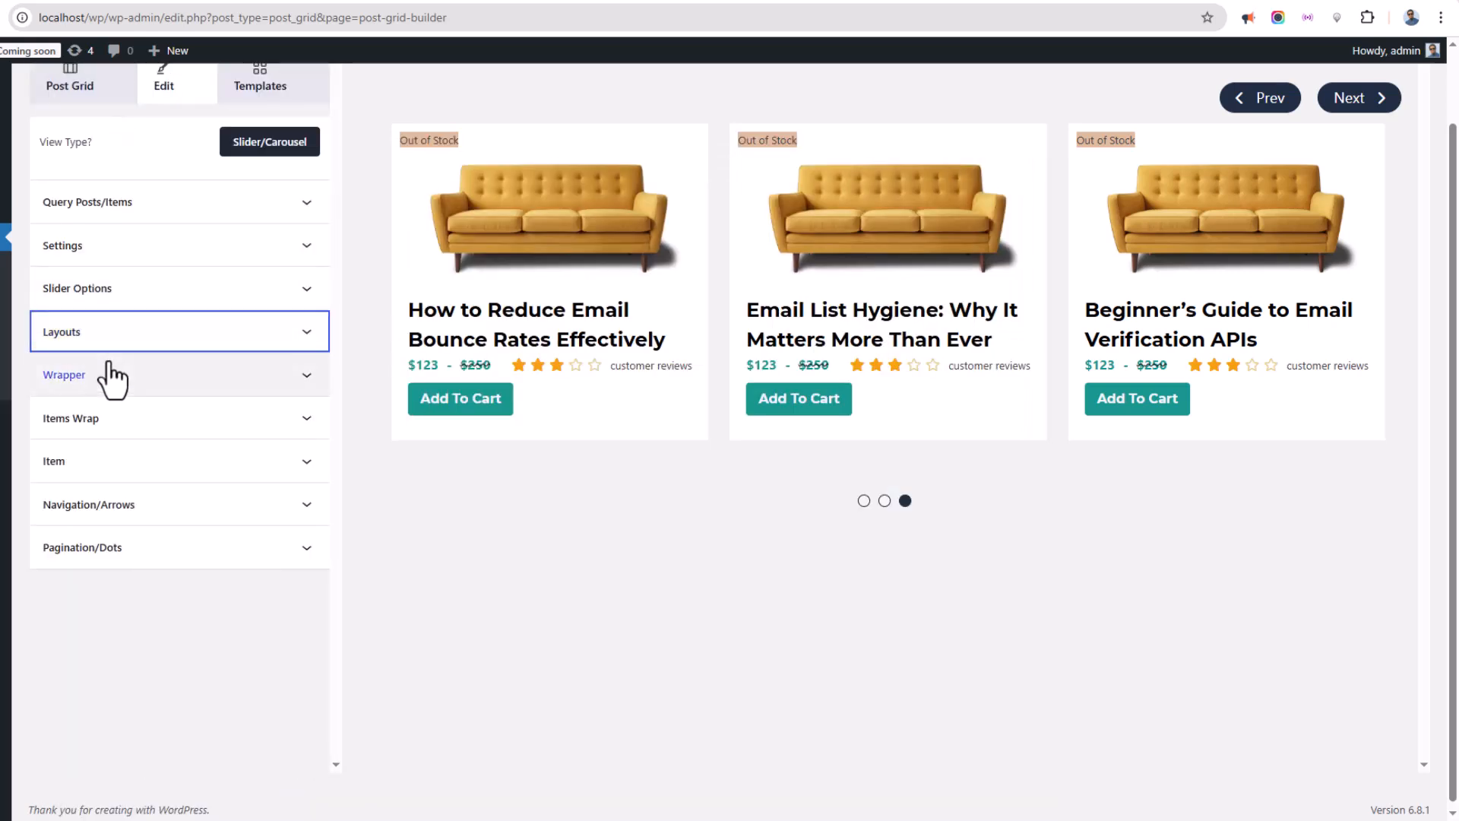
Add a #9DD6DF background color to the slider wrapper and remove it again.
click(156, 418)
click(152, 462)
scroll(209, 462, down, 3)
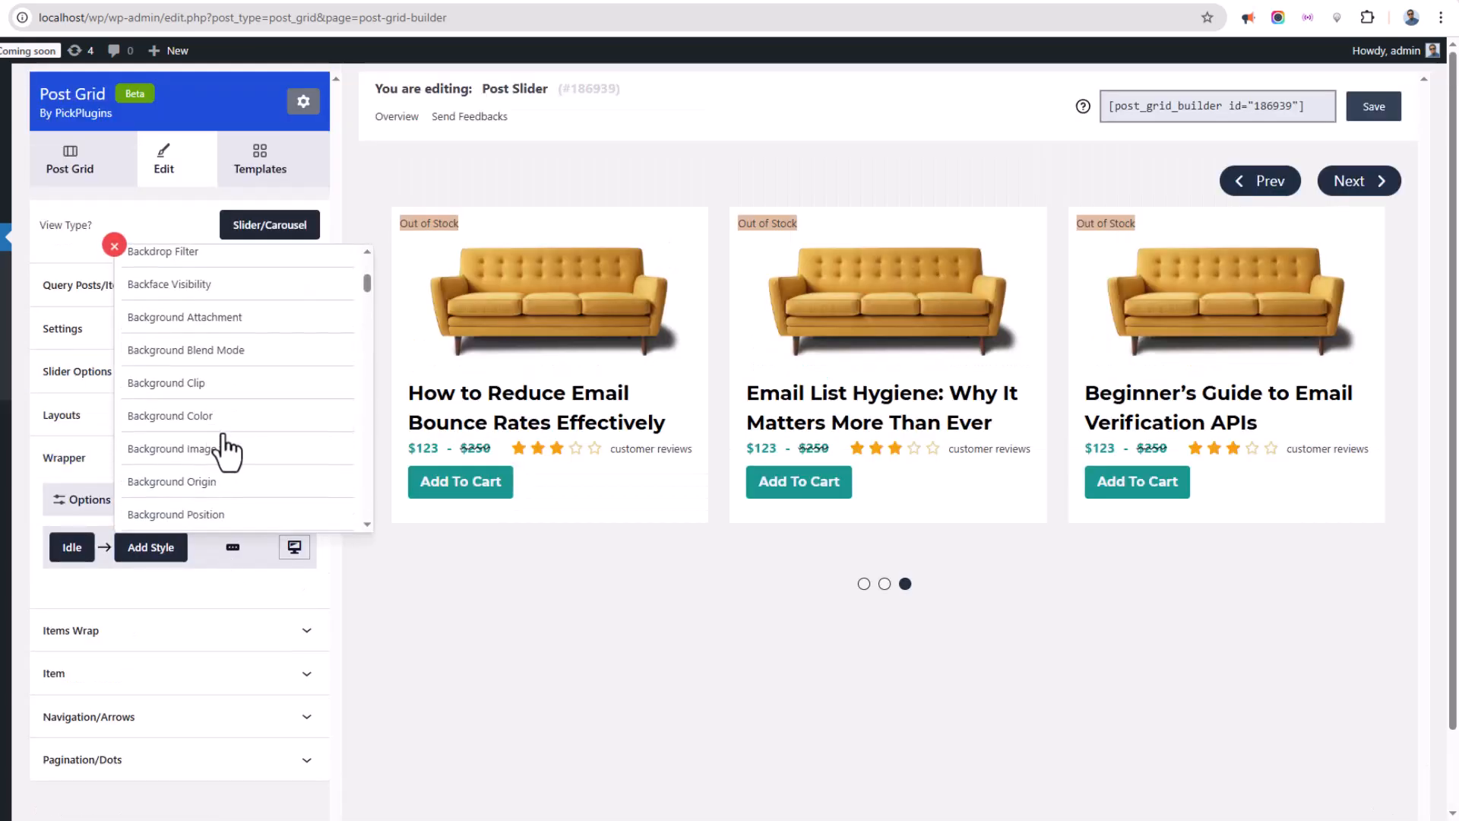
click(212, 414)
click(156, 551)
click(152, 616)
scroll(169, 684, down, 1)
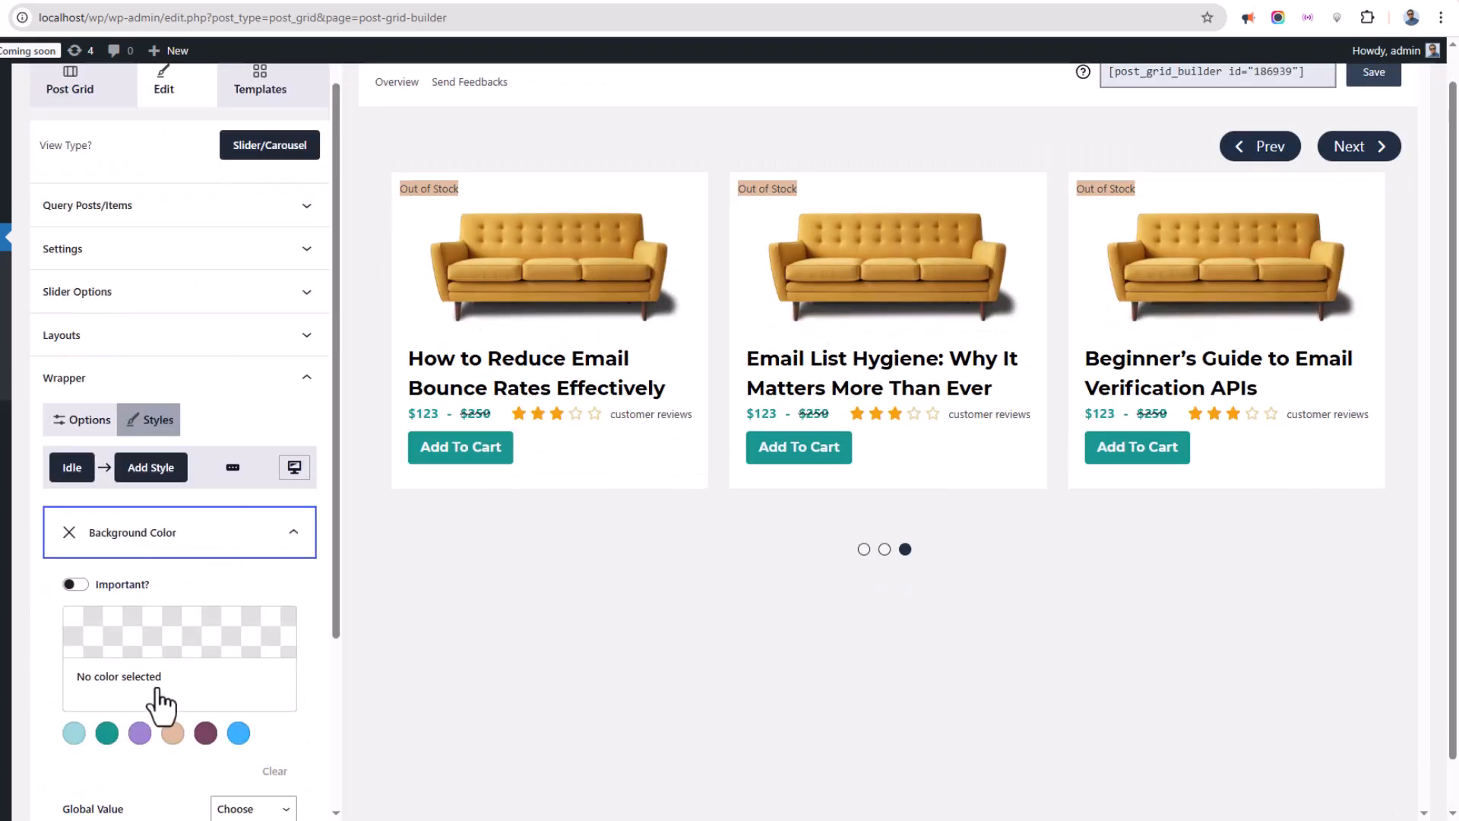
click(73, 733)
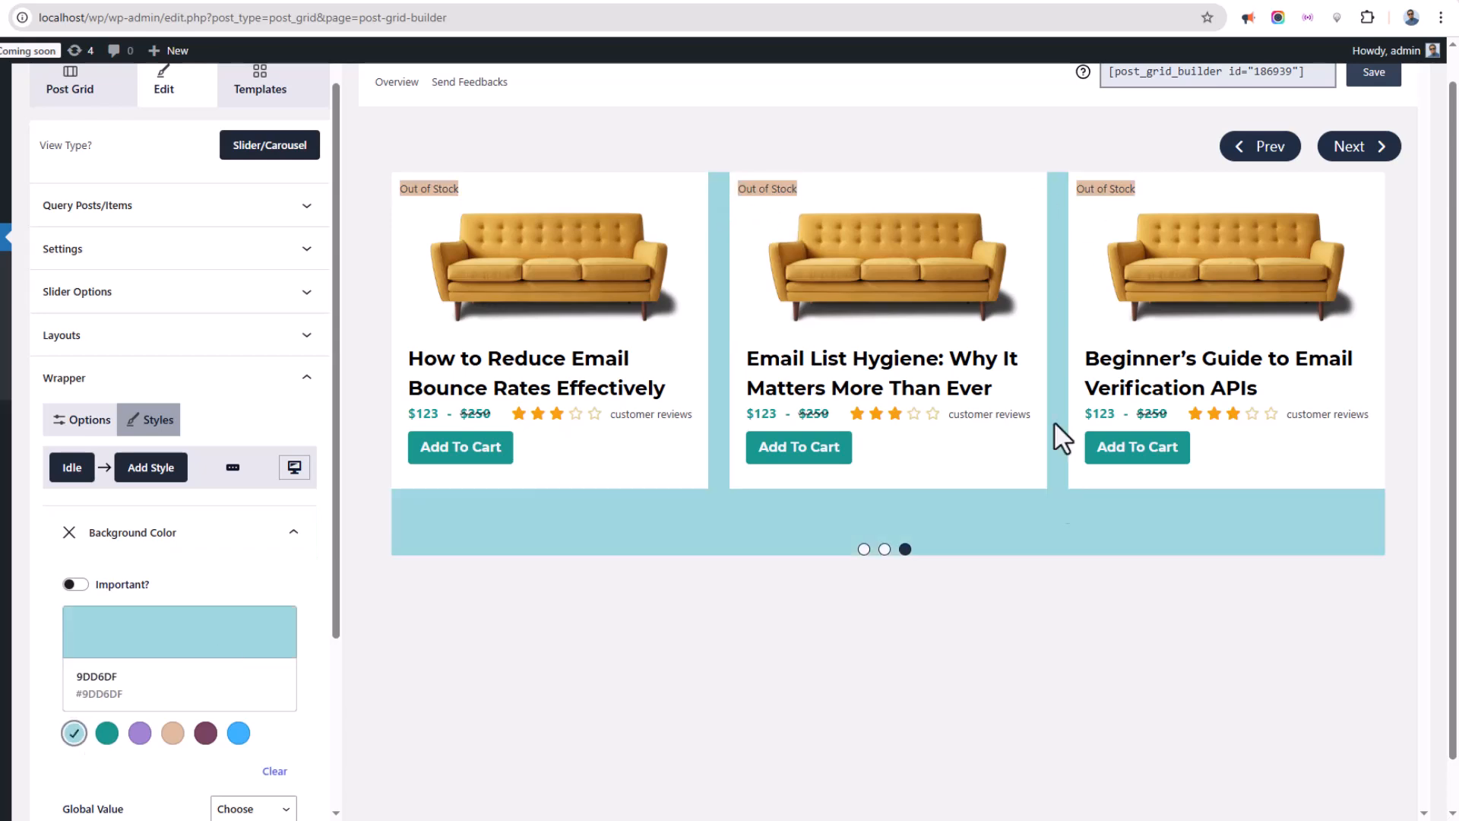
click(69, 532)
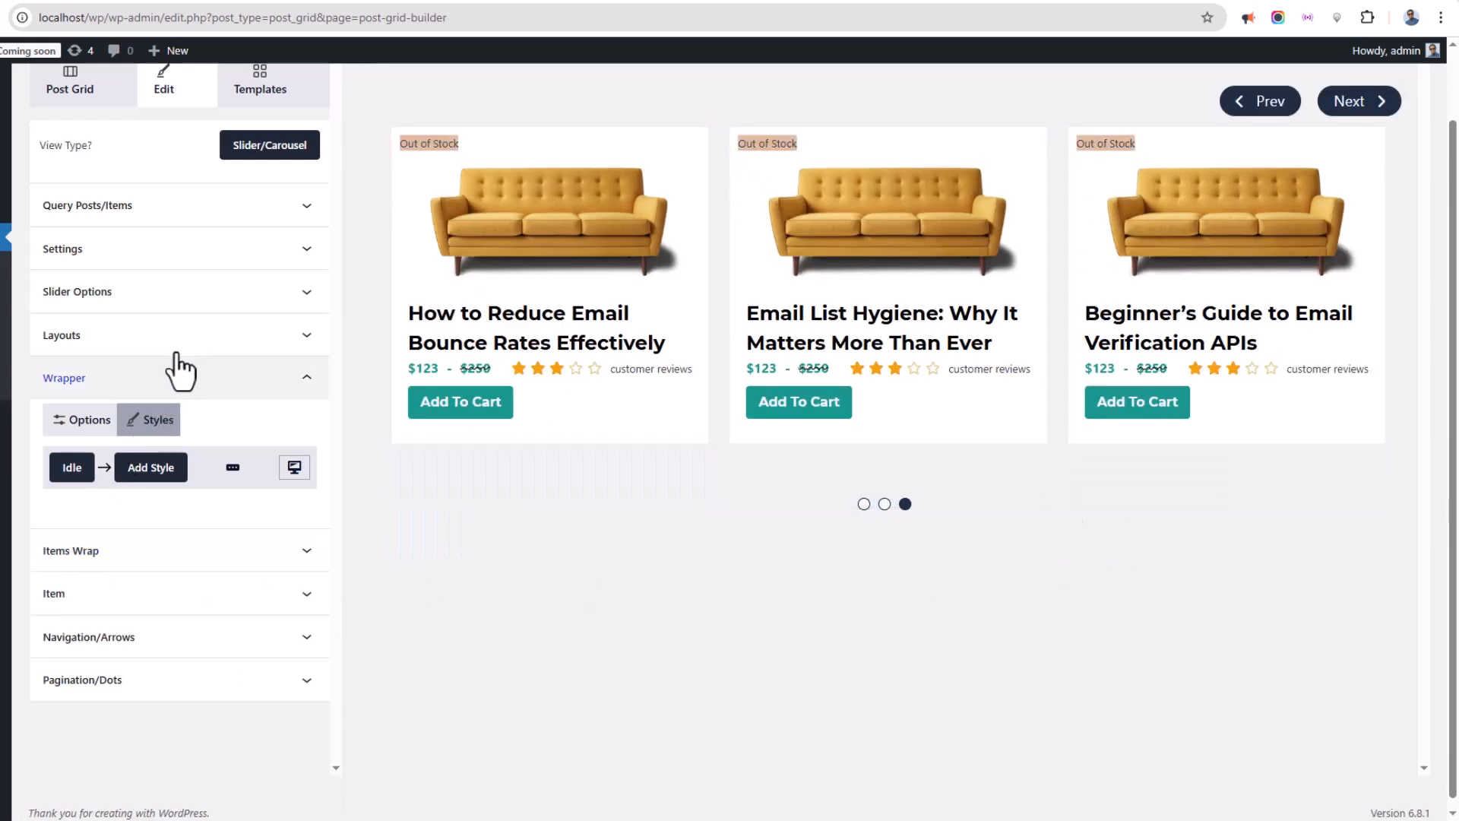
click(162, 379)
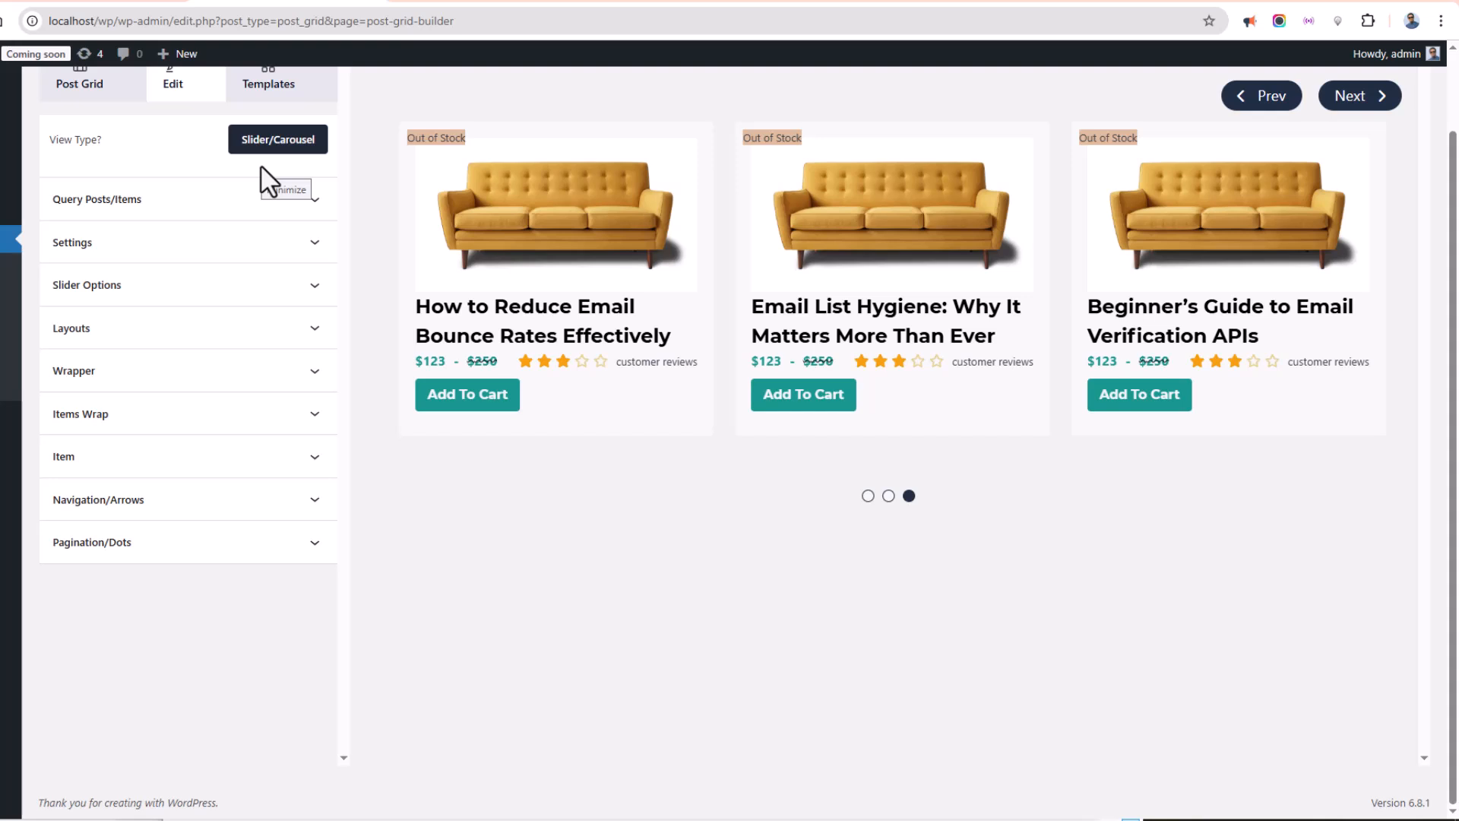
Add a #9DD6DF background color to the slider items and remove it again.
click(134, 464)
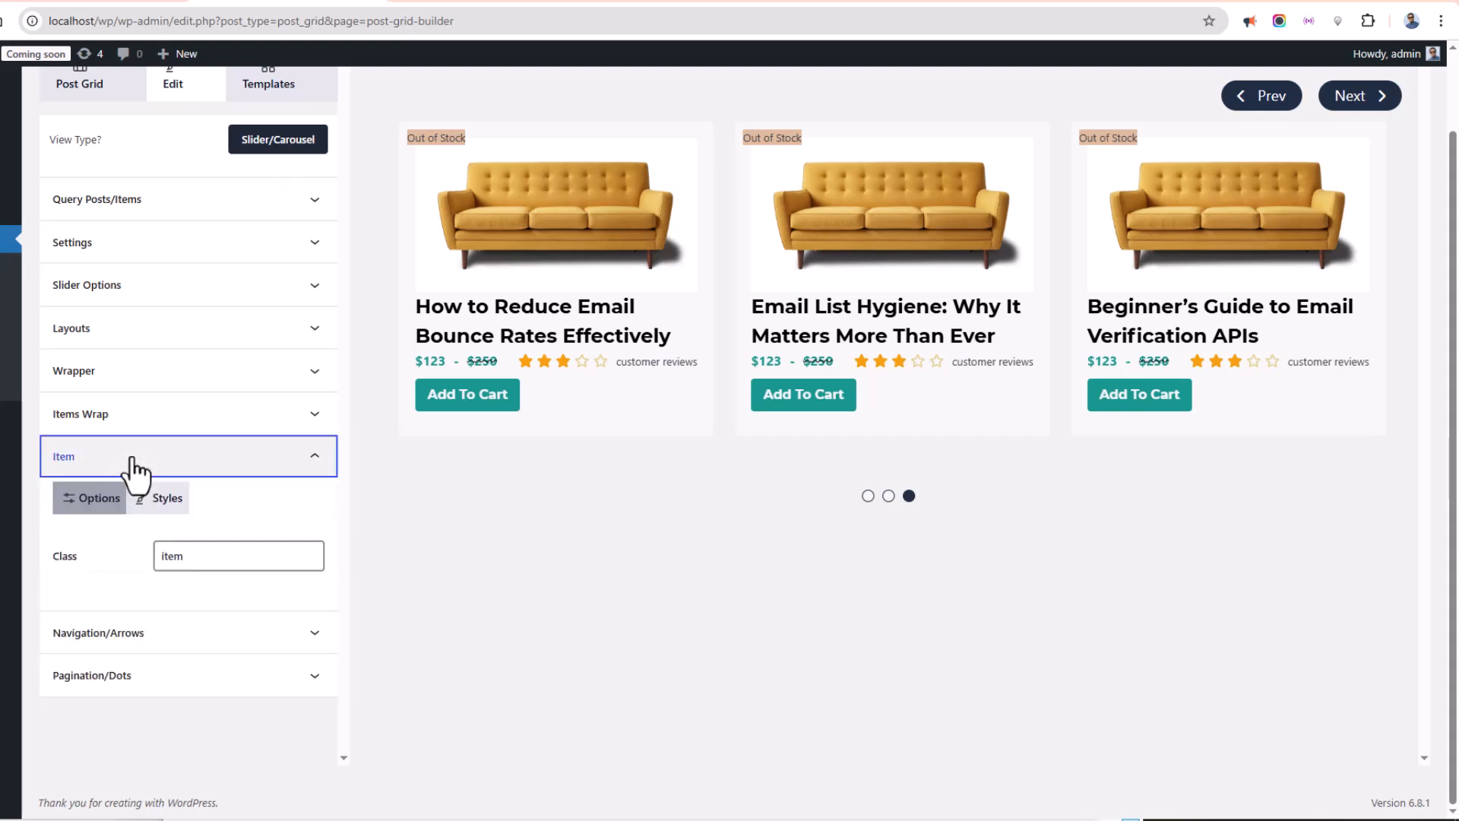
click(157, 498)
click(157, 558)
scroll(220, 536, up, 1)
scroll(221, 524, down, 4)
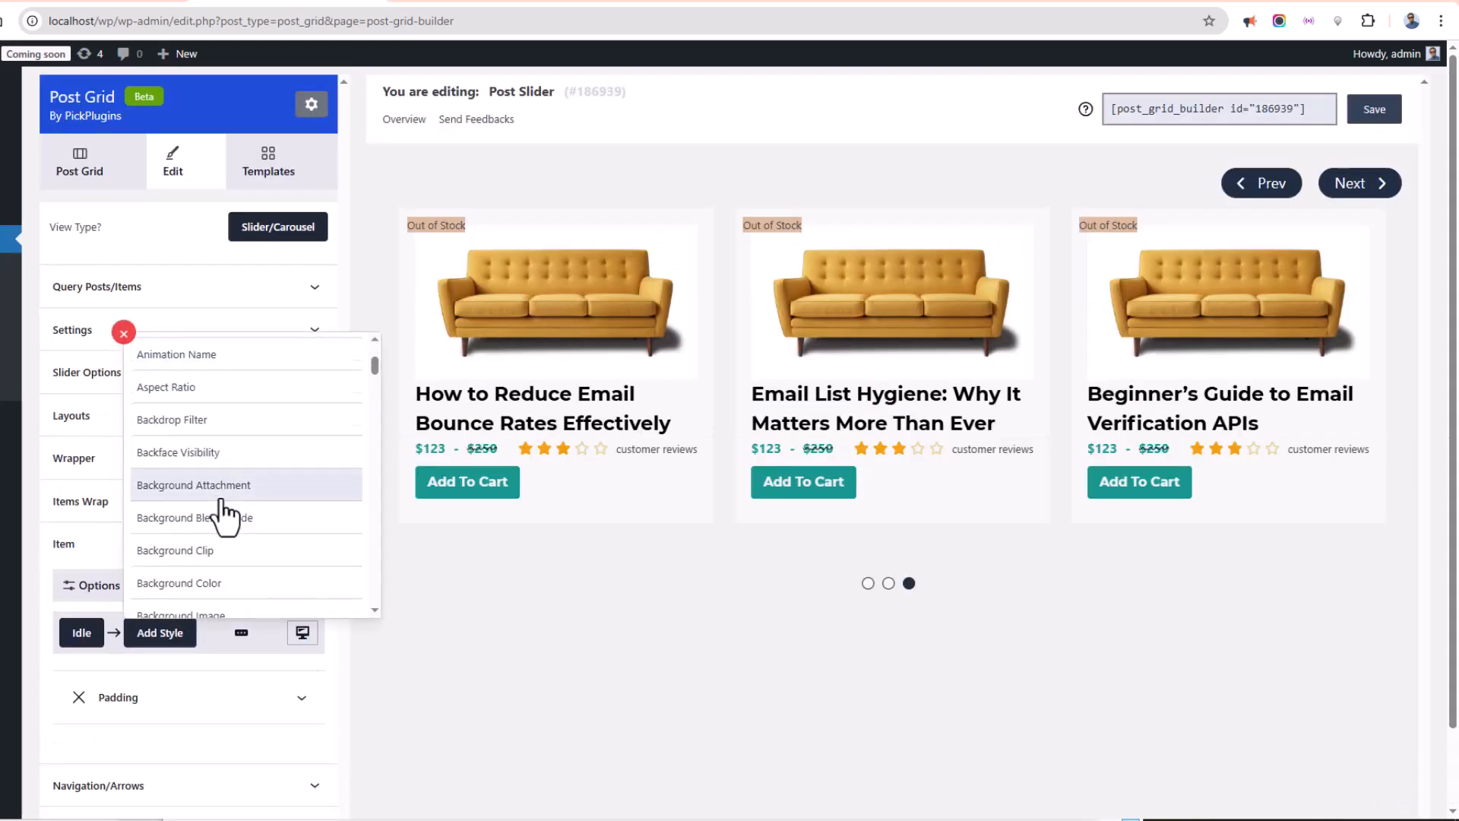
click(217, 503)
click(150, 693)
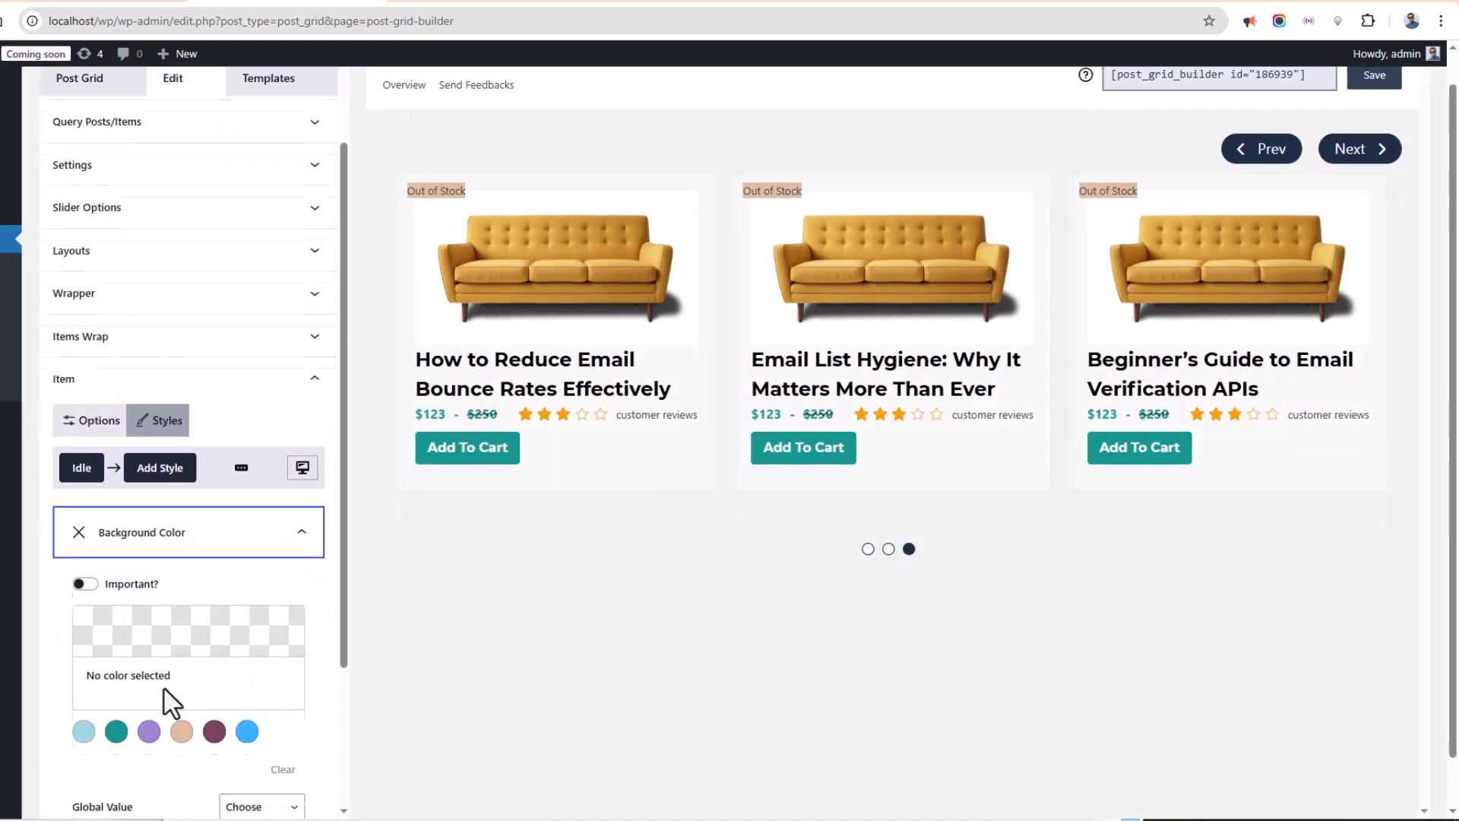
click(80, 728)
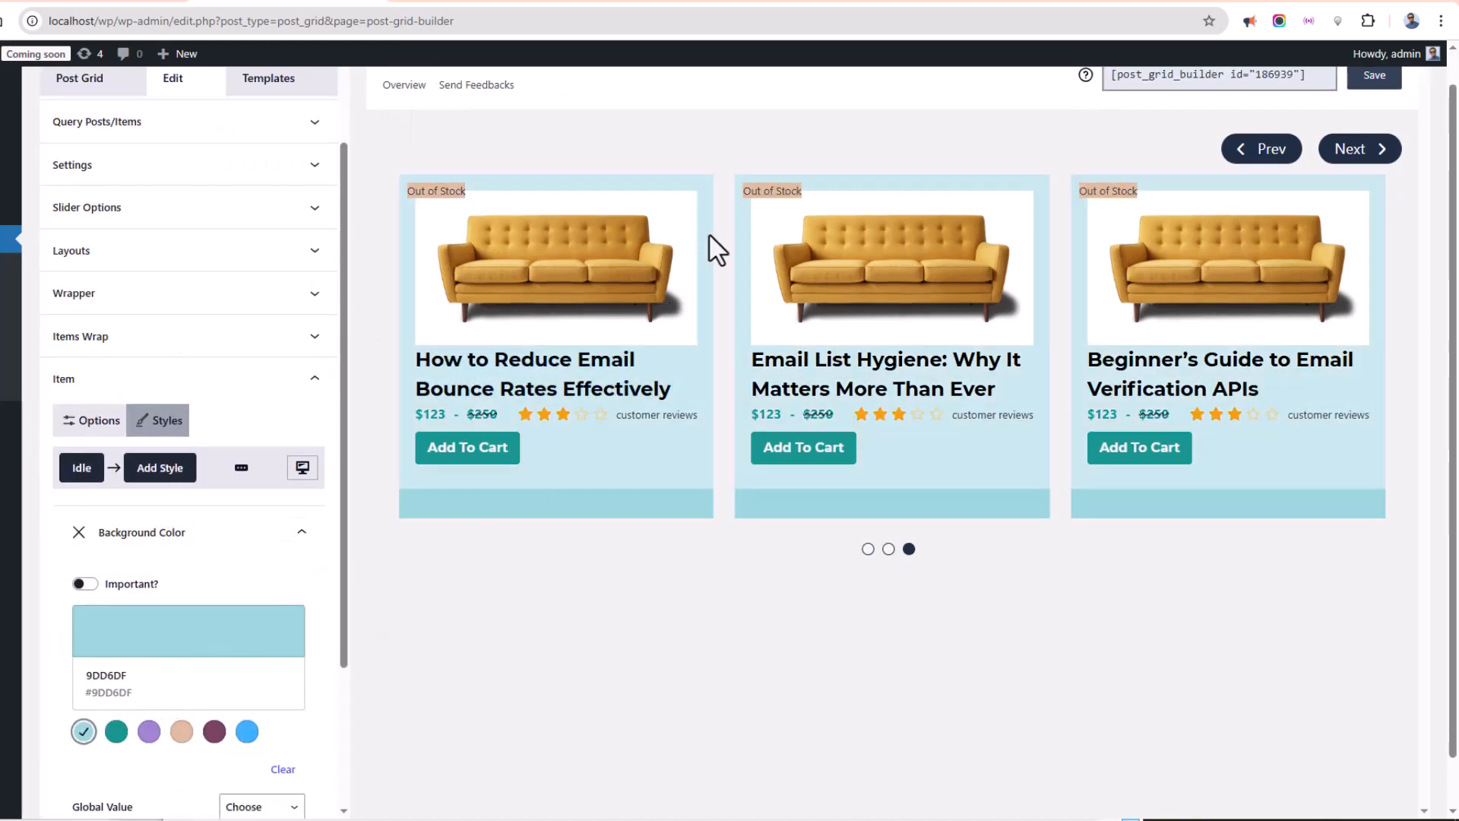
click(139, 553)
click(73, 560)
click(132, 465)
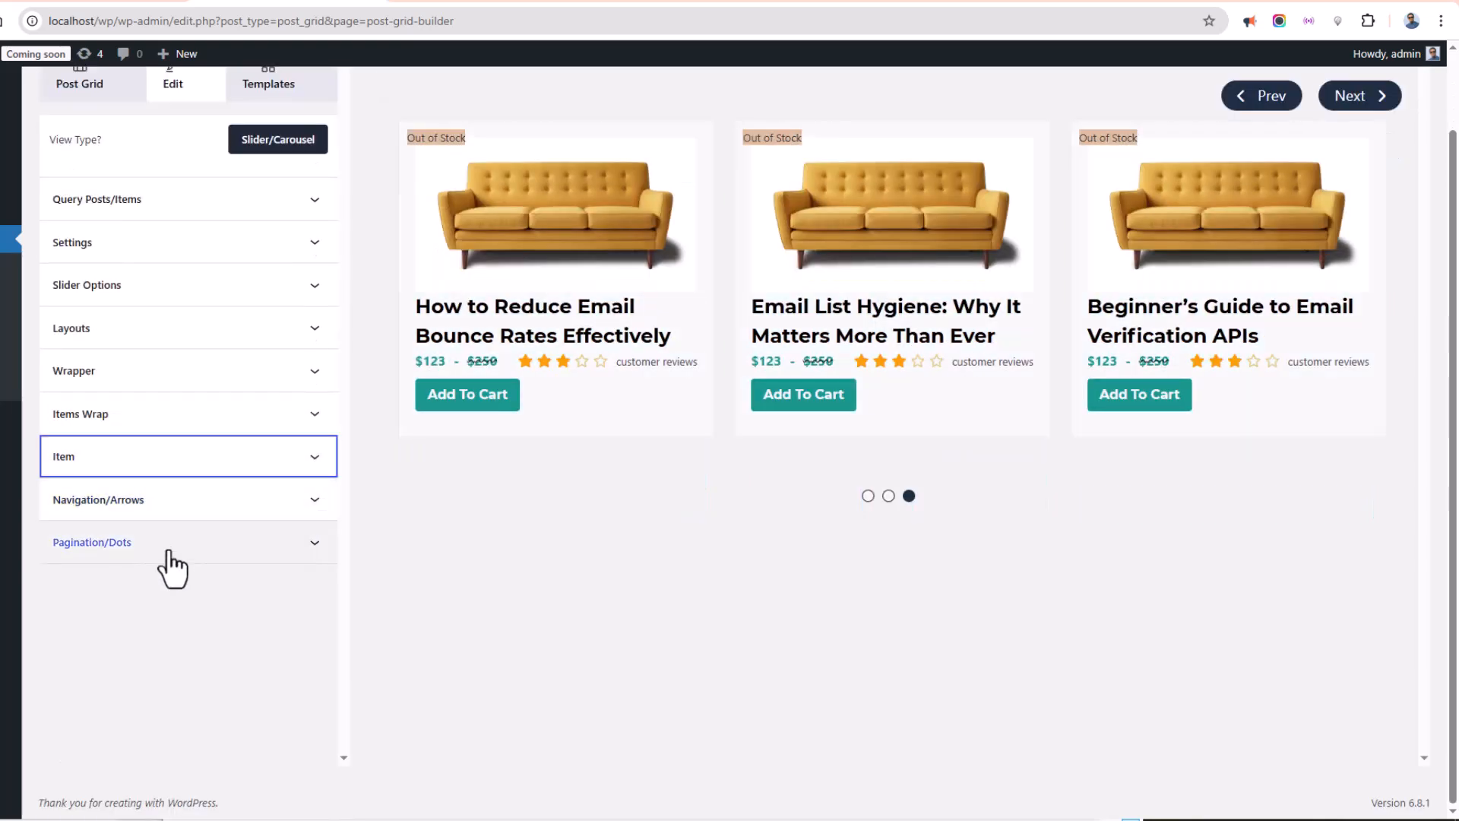
Set the Prev navigation arrow's background color to custom #0066FF.
click(150, 504)
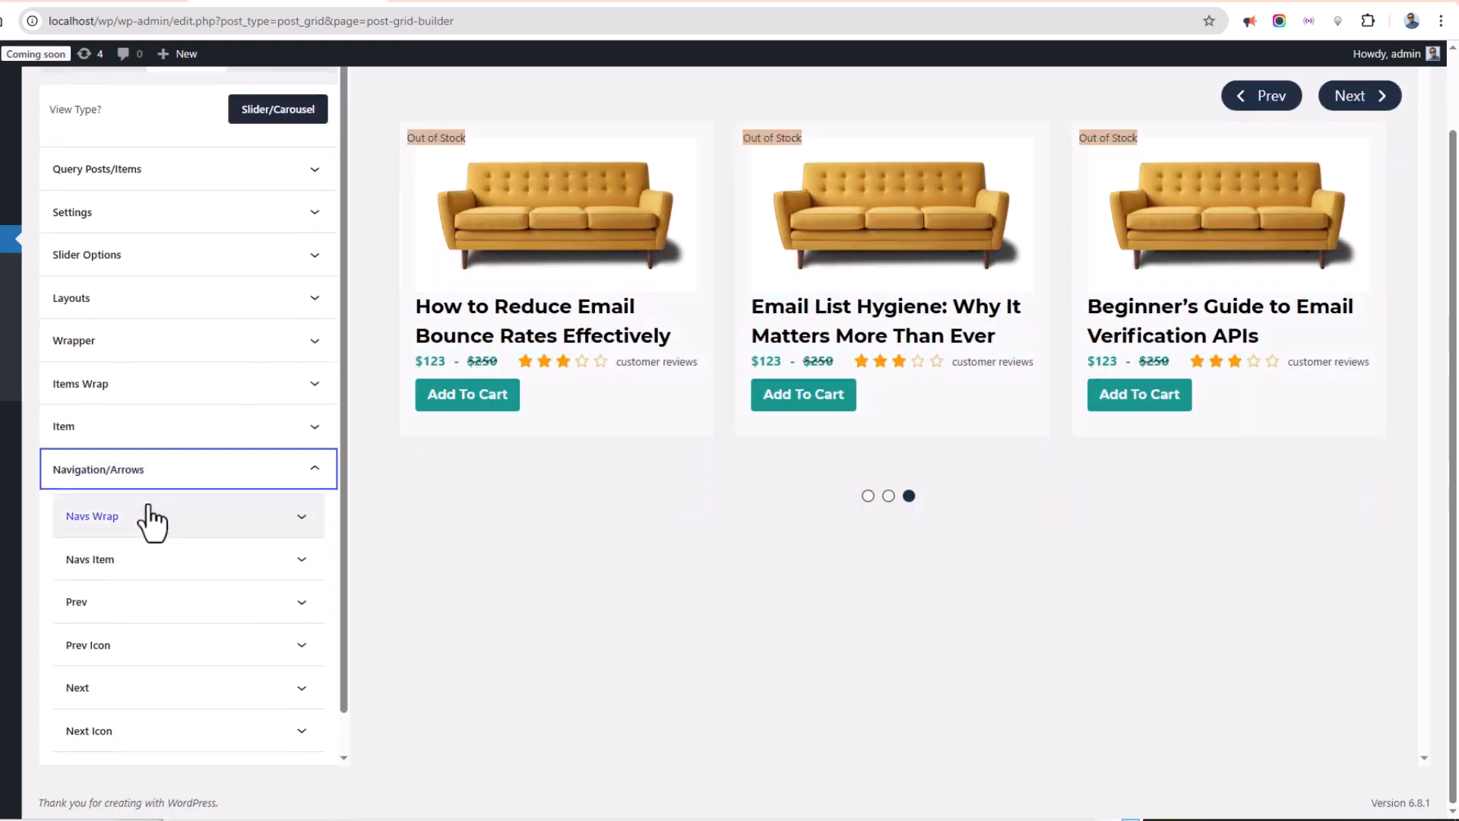
click(125, 602)
click(178, 643)
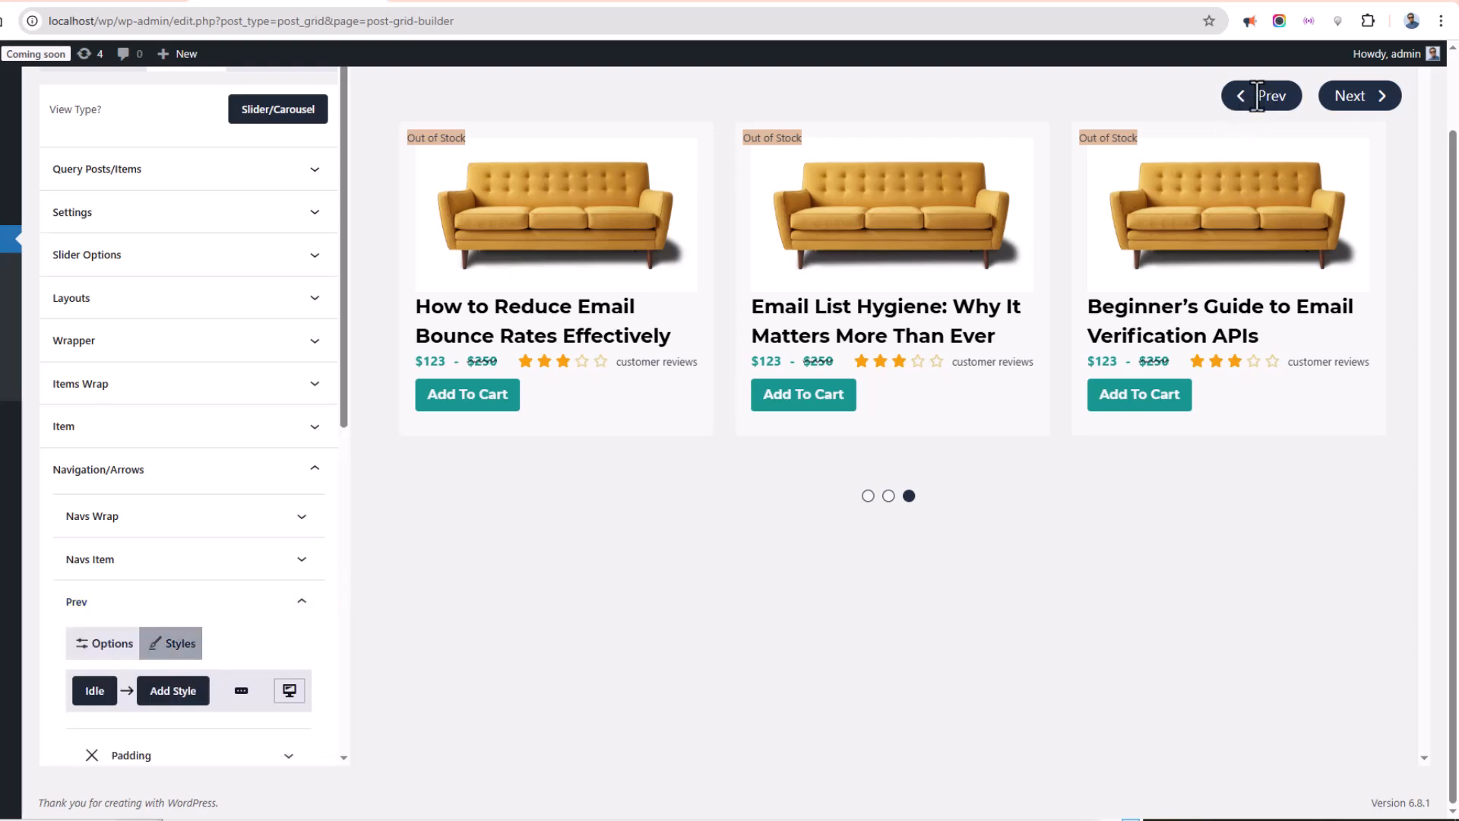
scroll(191, 684, down, 3)
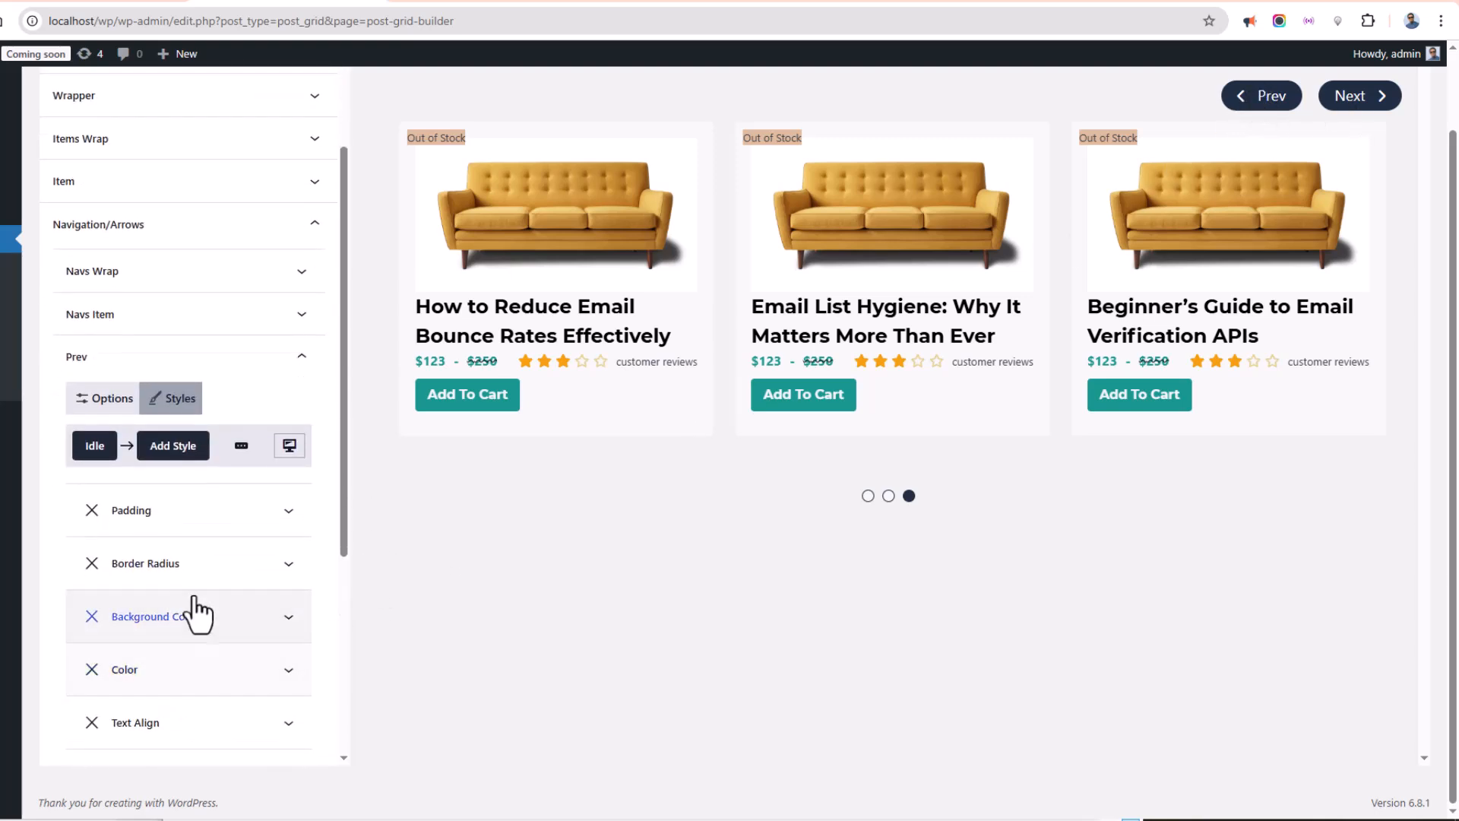
click(179, 628)
scroll(186, 615, down, 2)
click(201, 581)
drag(255, 304, 272, 221)
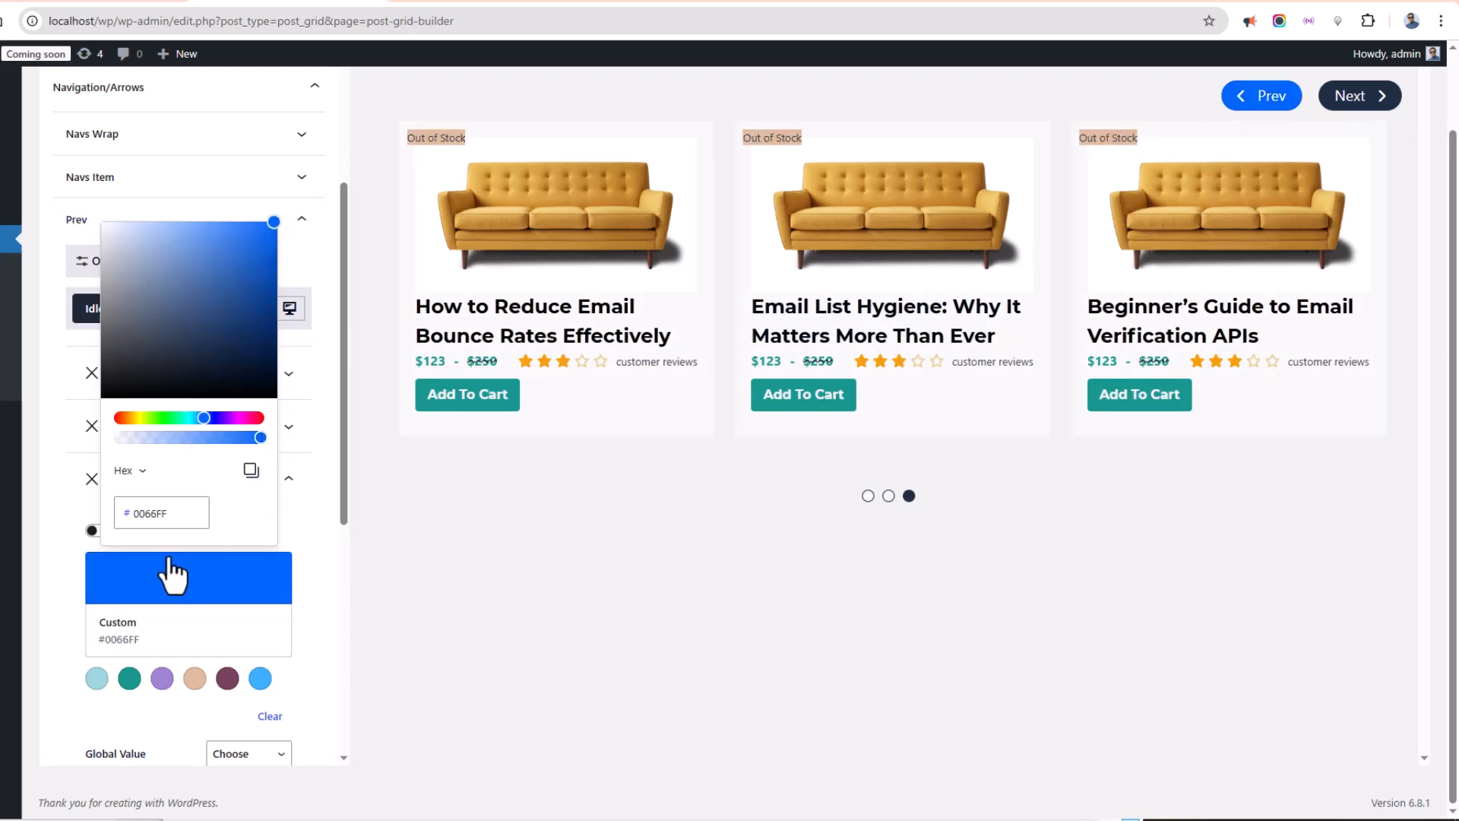
click(169, 579)
click(152, 220)
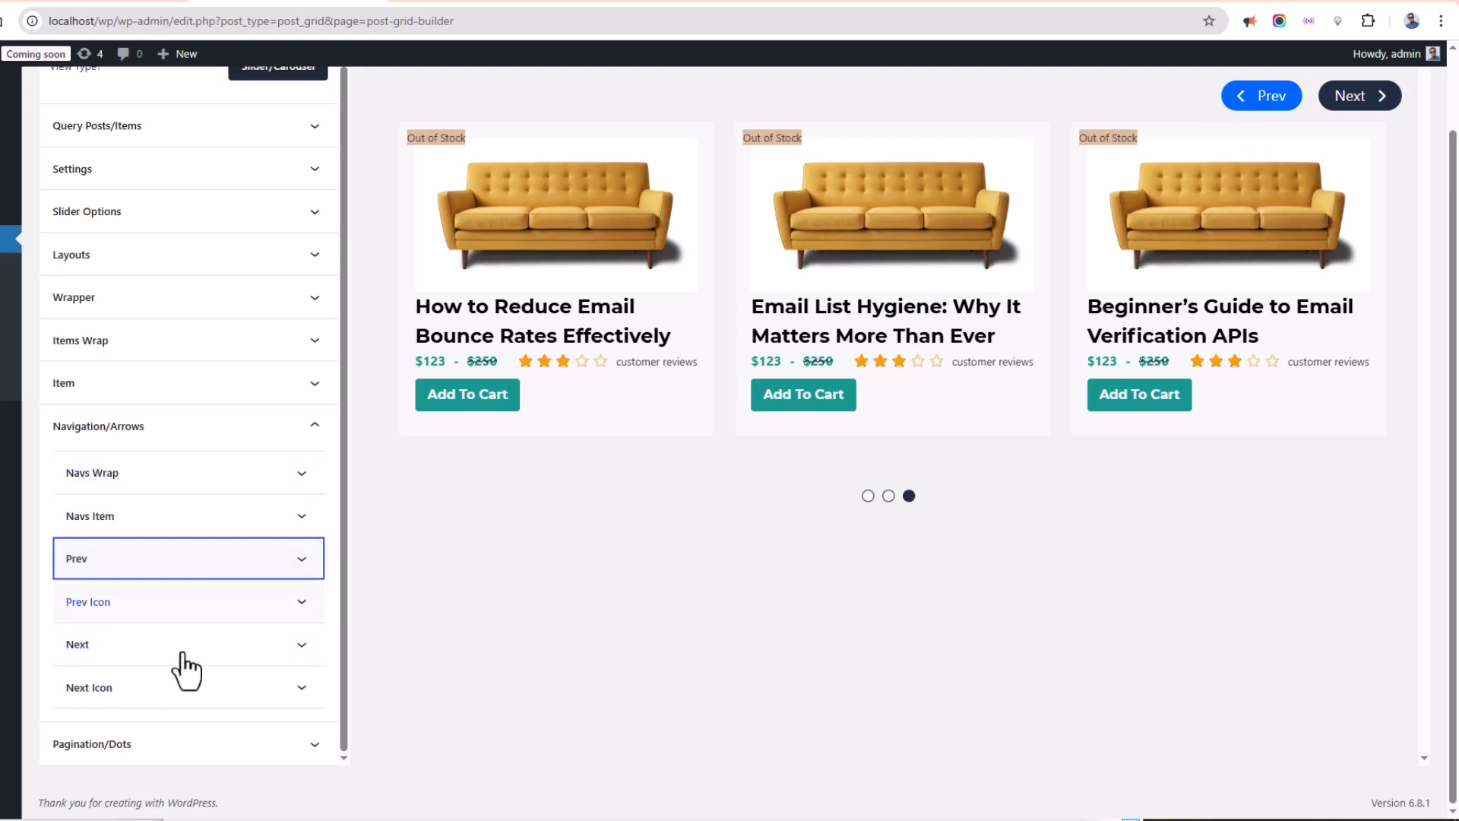
Examine the Prev Icon style options, then collapse the navigation section.
click(137, 600)
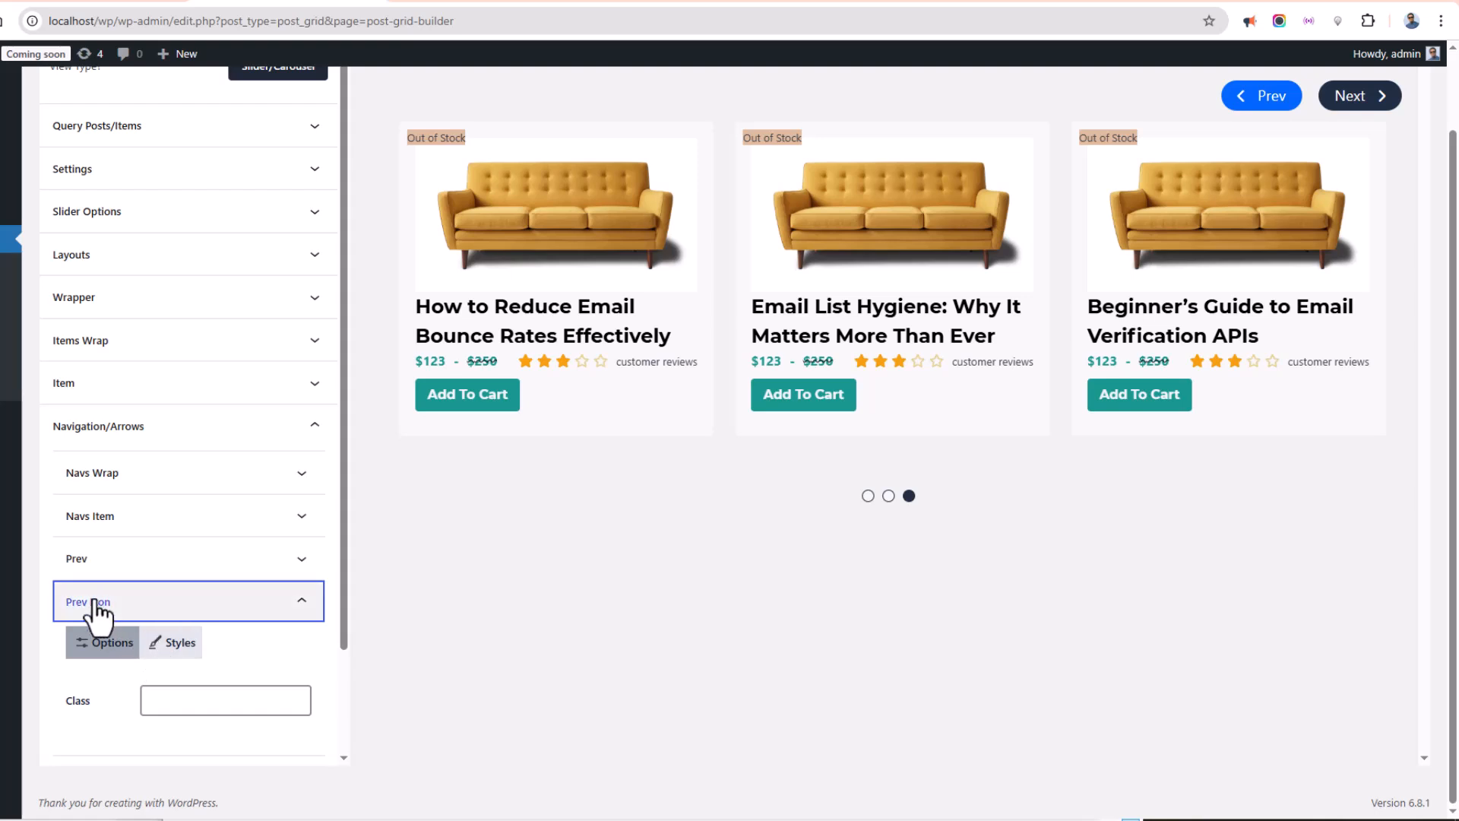
click(156, 642)
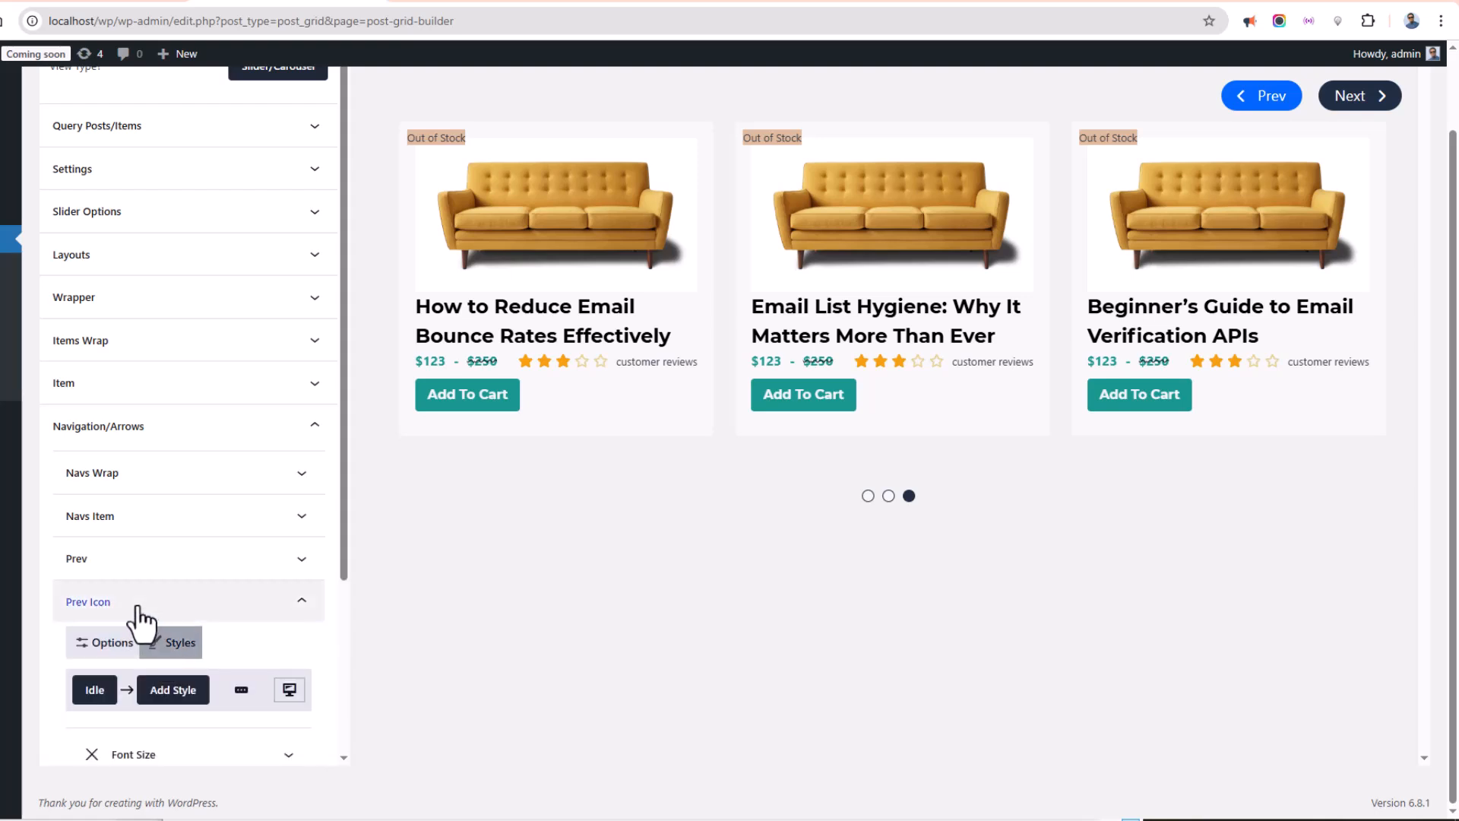
click(113, 602)
click(124, 426)
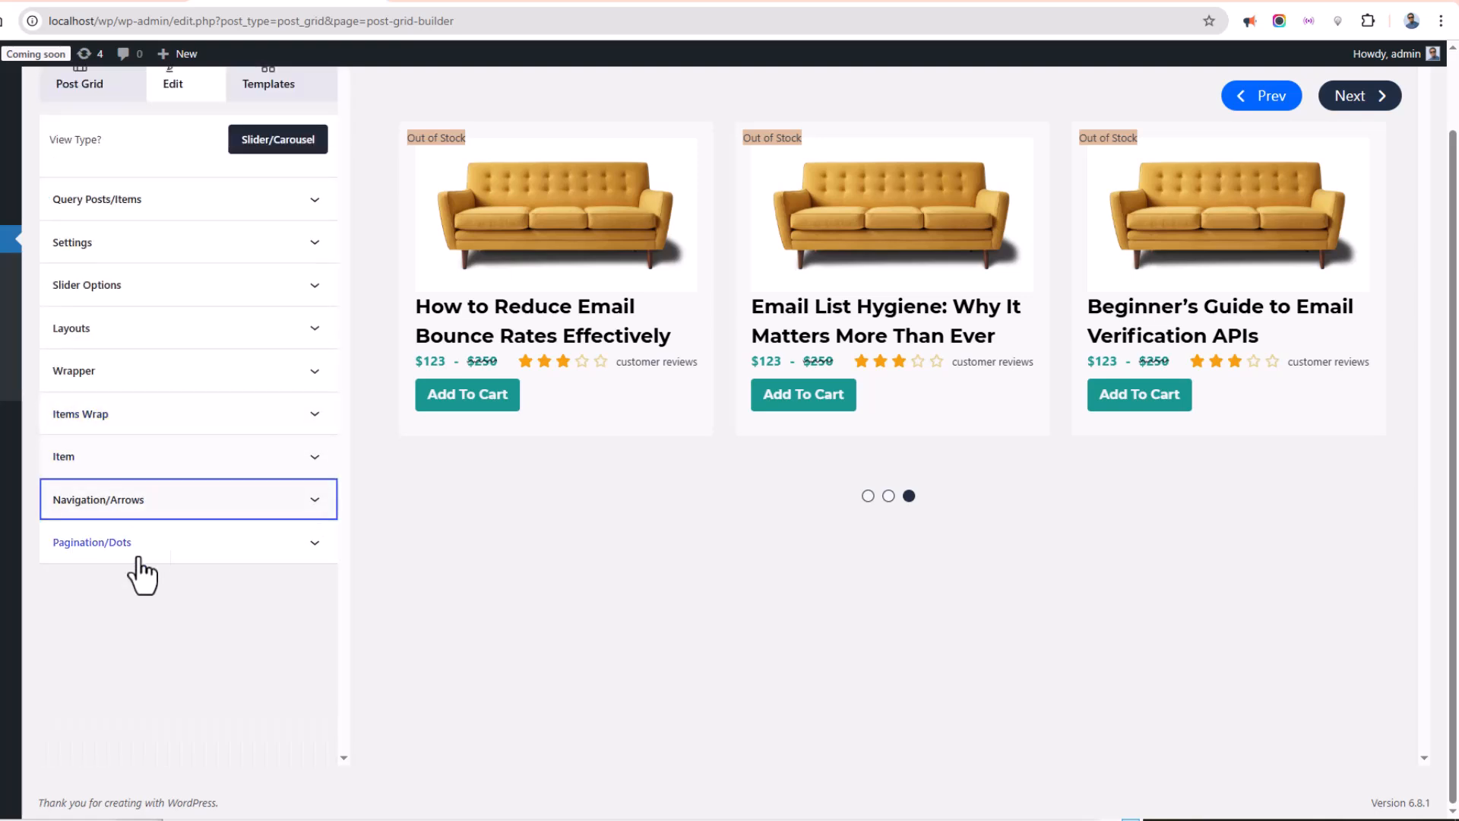
Give the pagination dot items a background color of #A084CF.
click(152, 555)
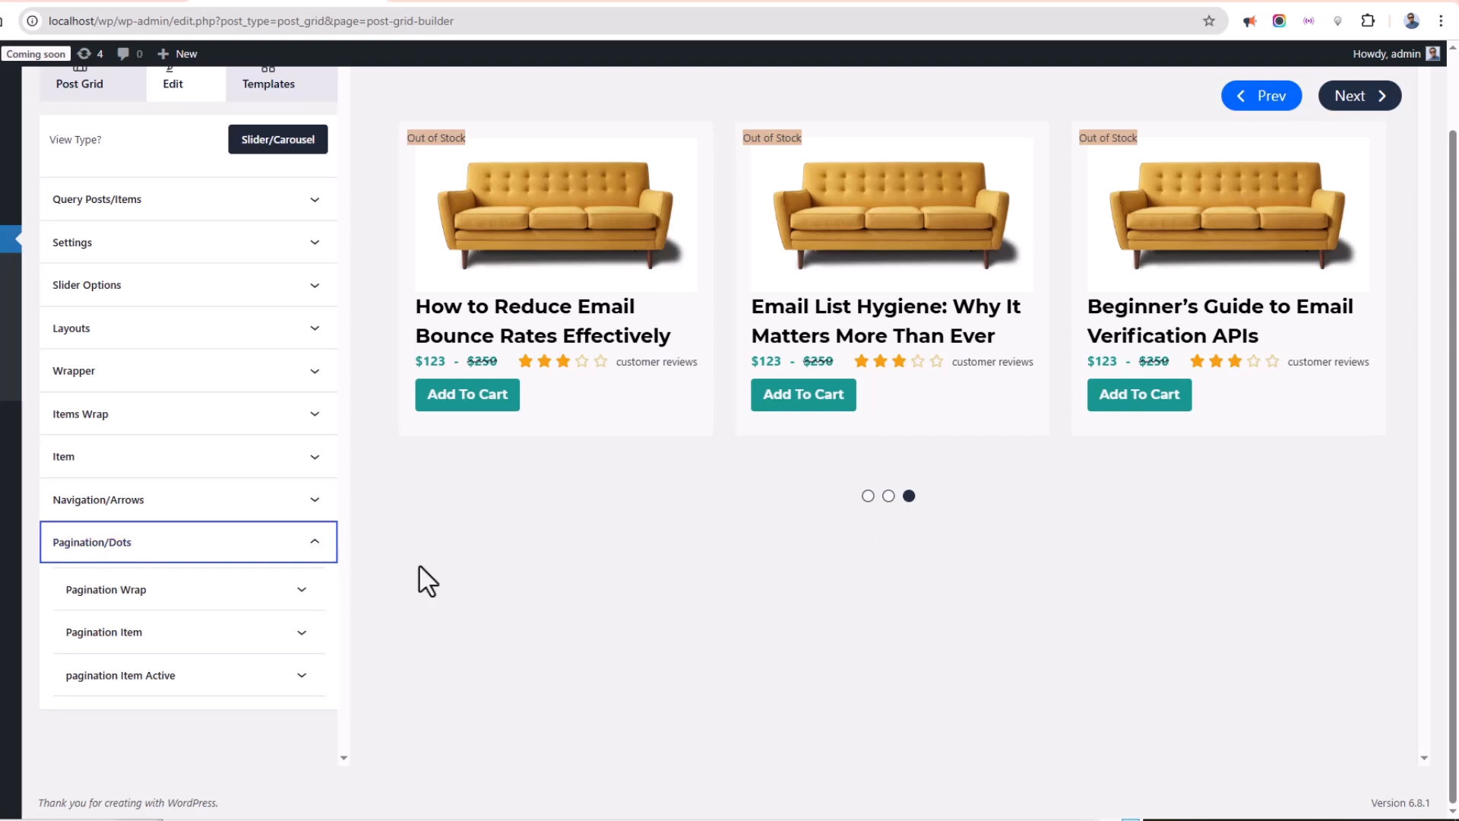
click(162, 635)
click(188, 657)
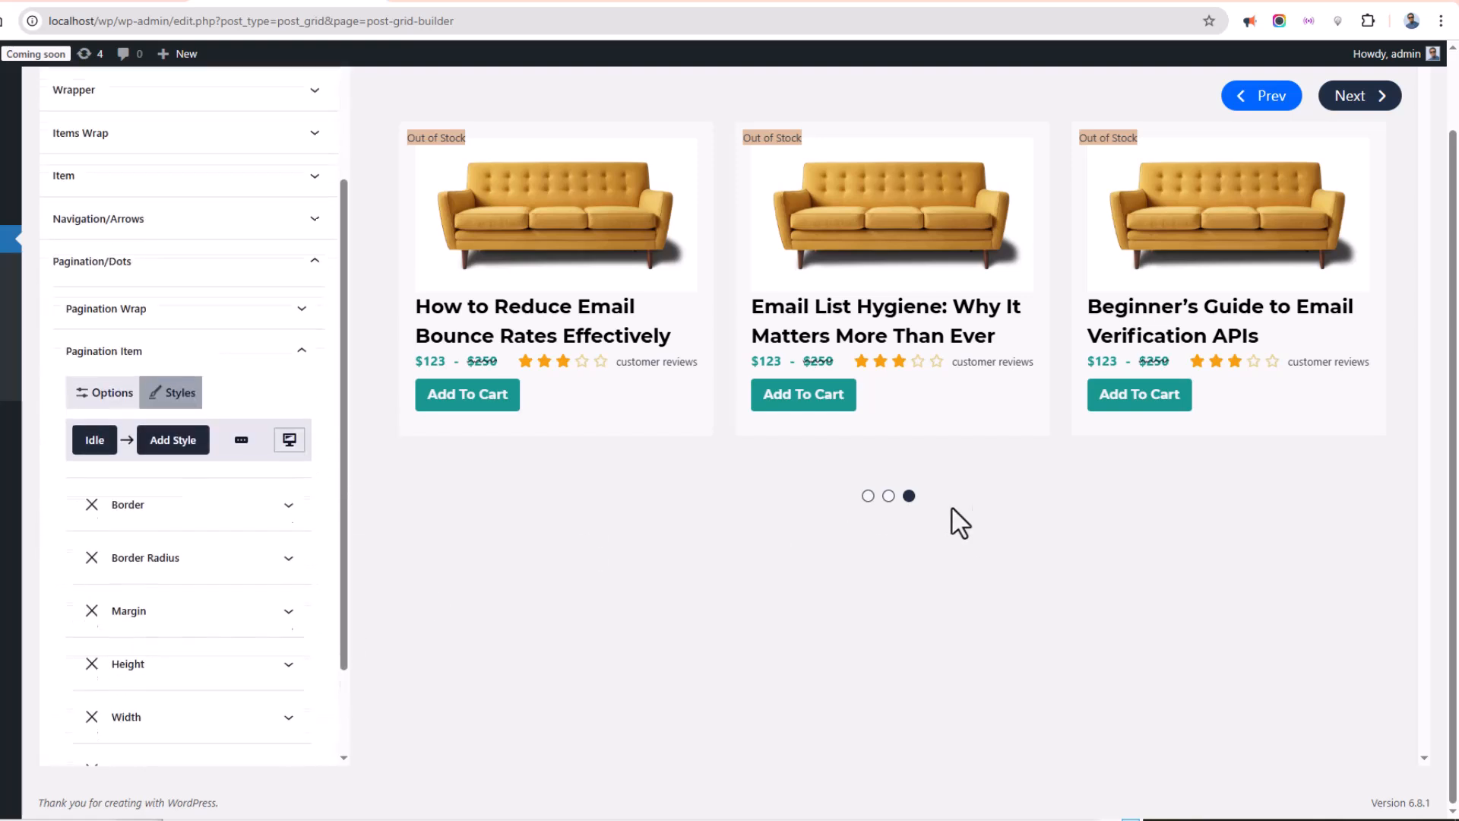
click(173, 704)
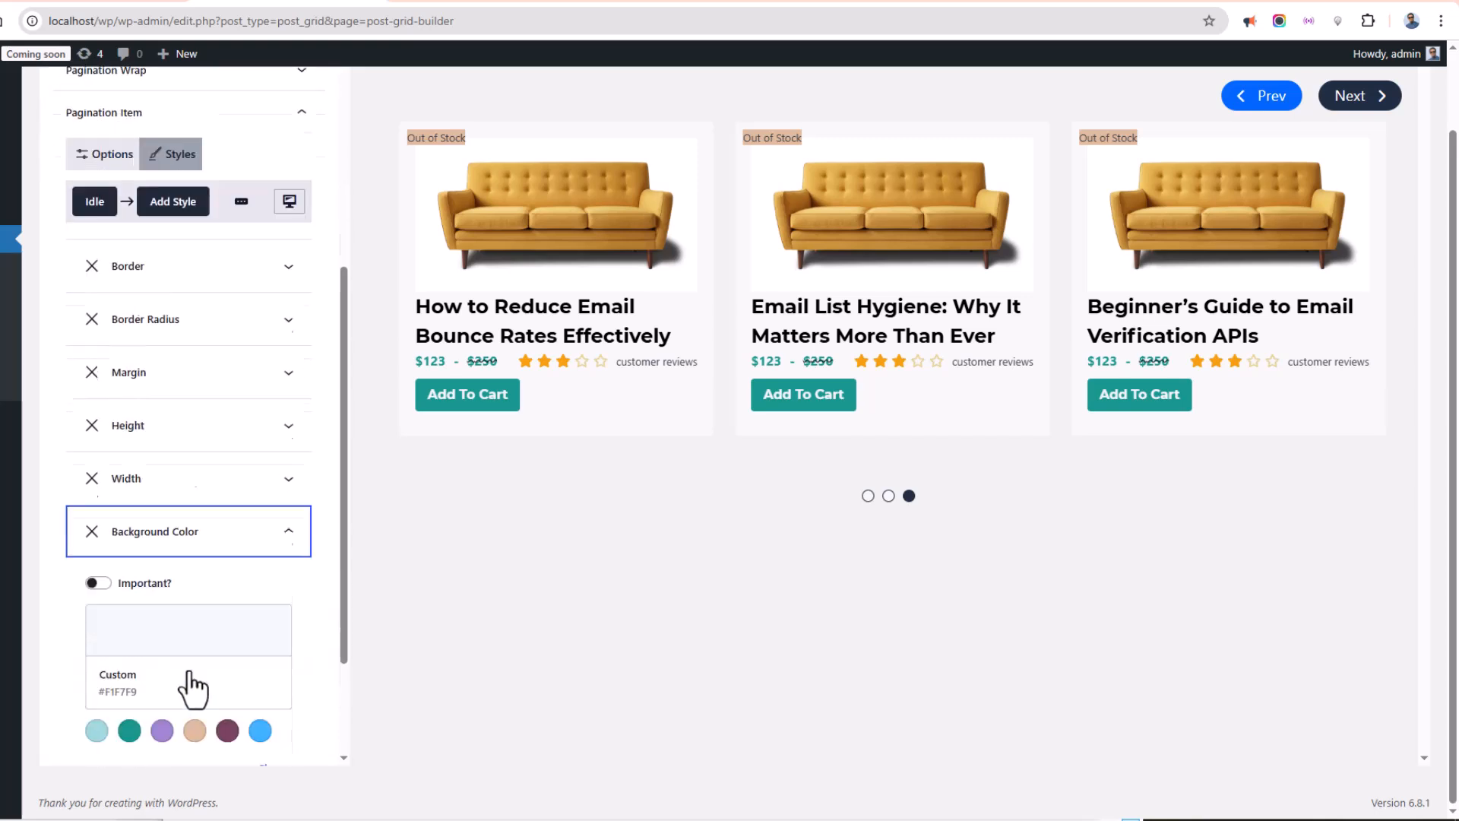
click(162, 678)
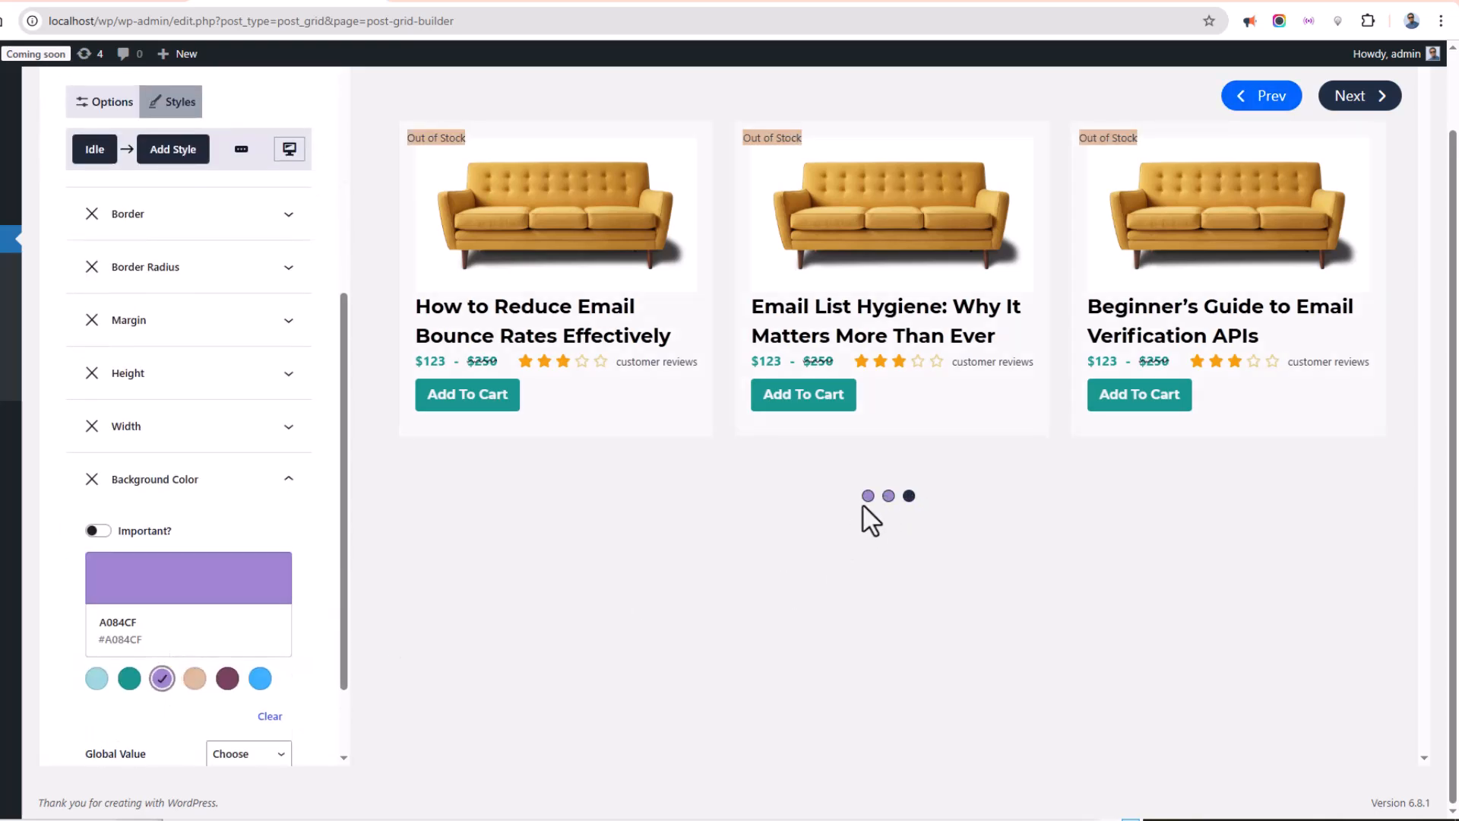
Collapse the pagination item style panels and save the slider configuration.
click(171, 487)
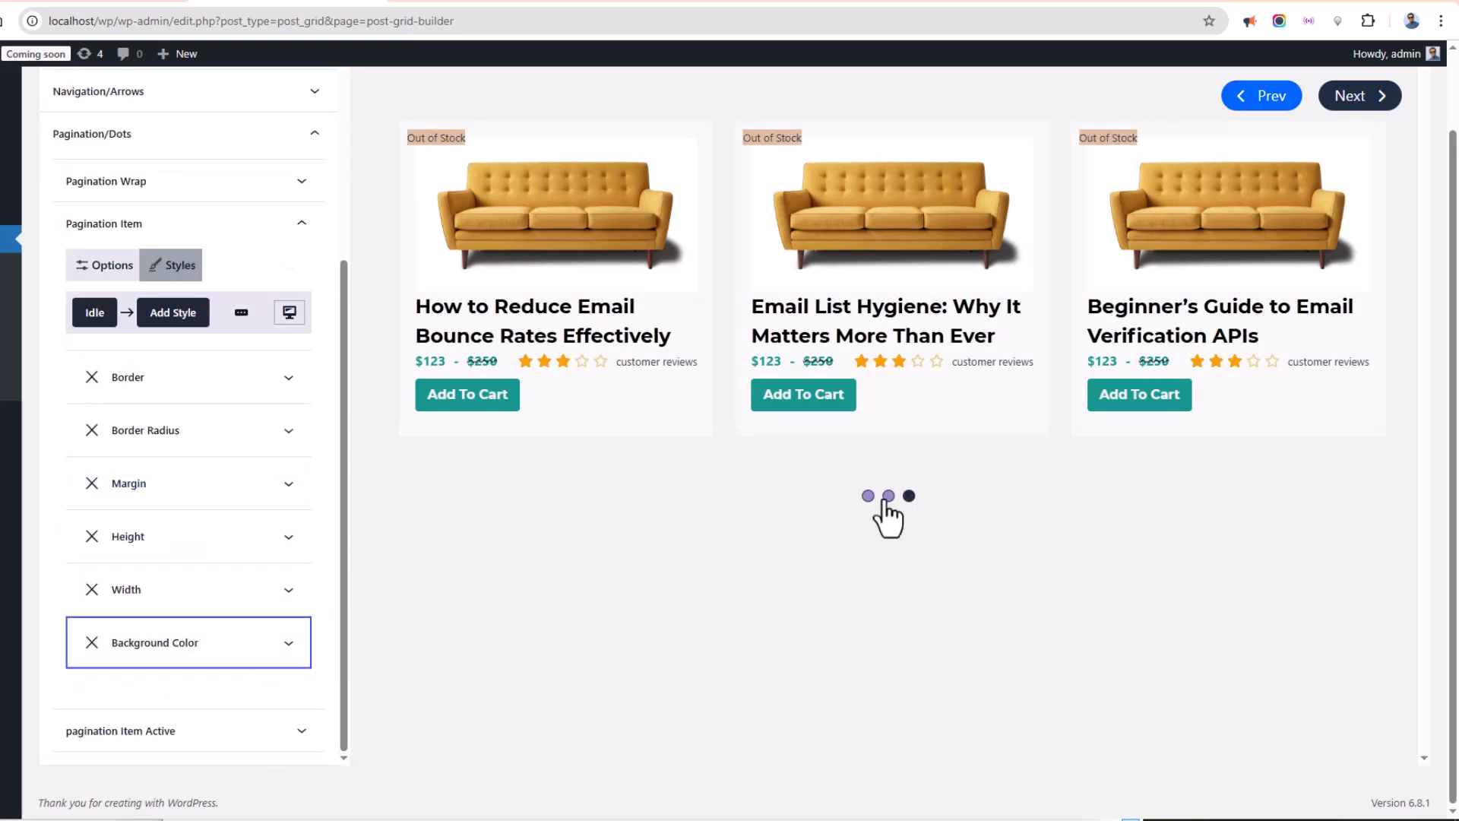
scroll(693, 538, up, 1)
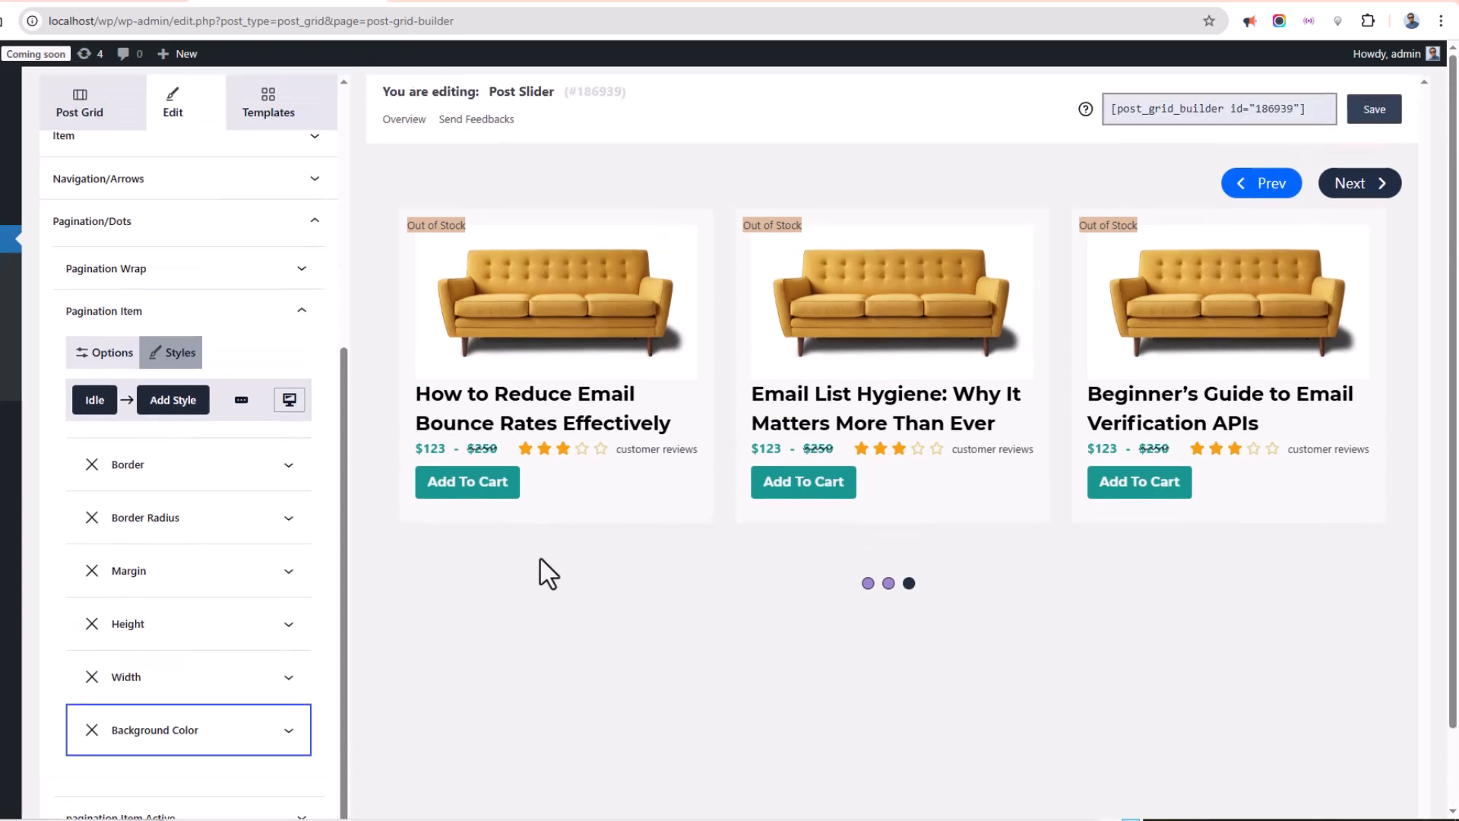
click(148, 313)
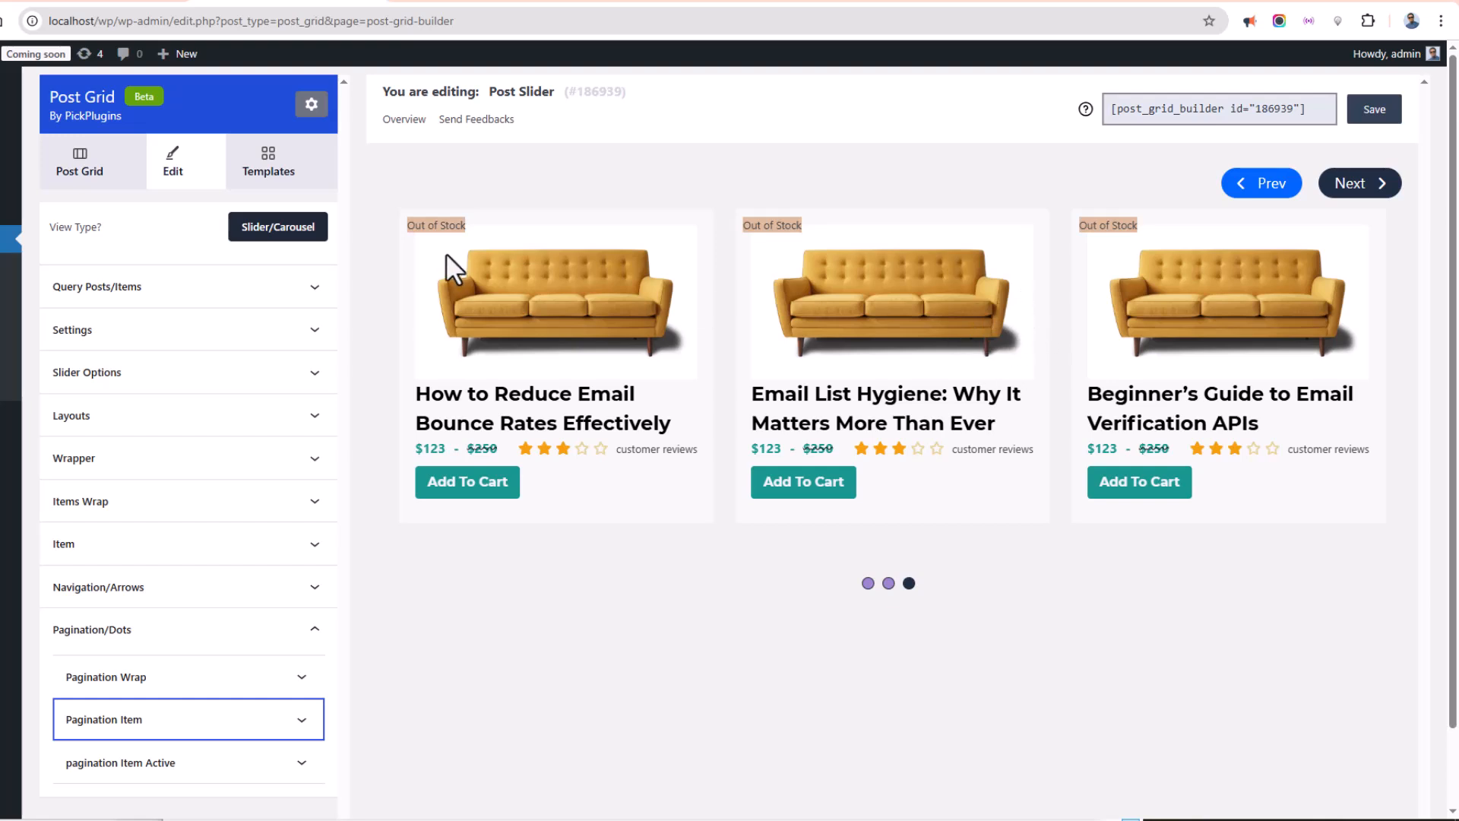
click(1396, 117)
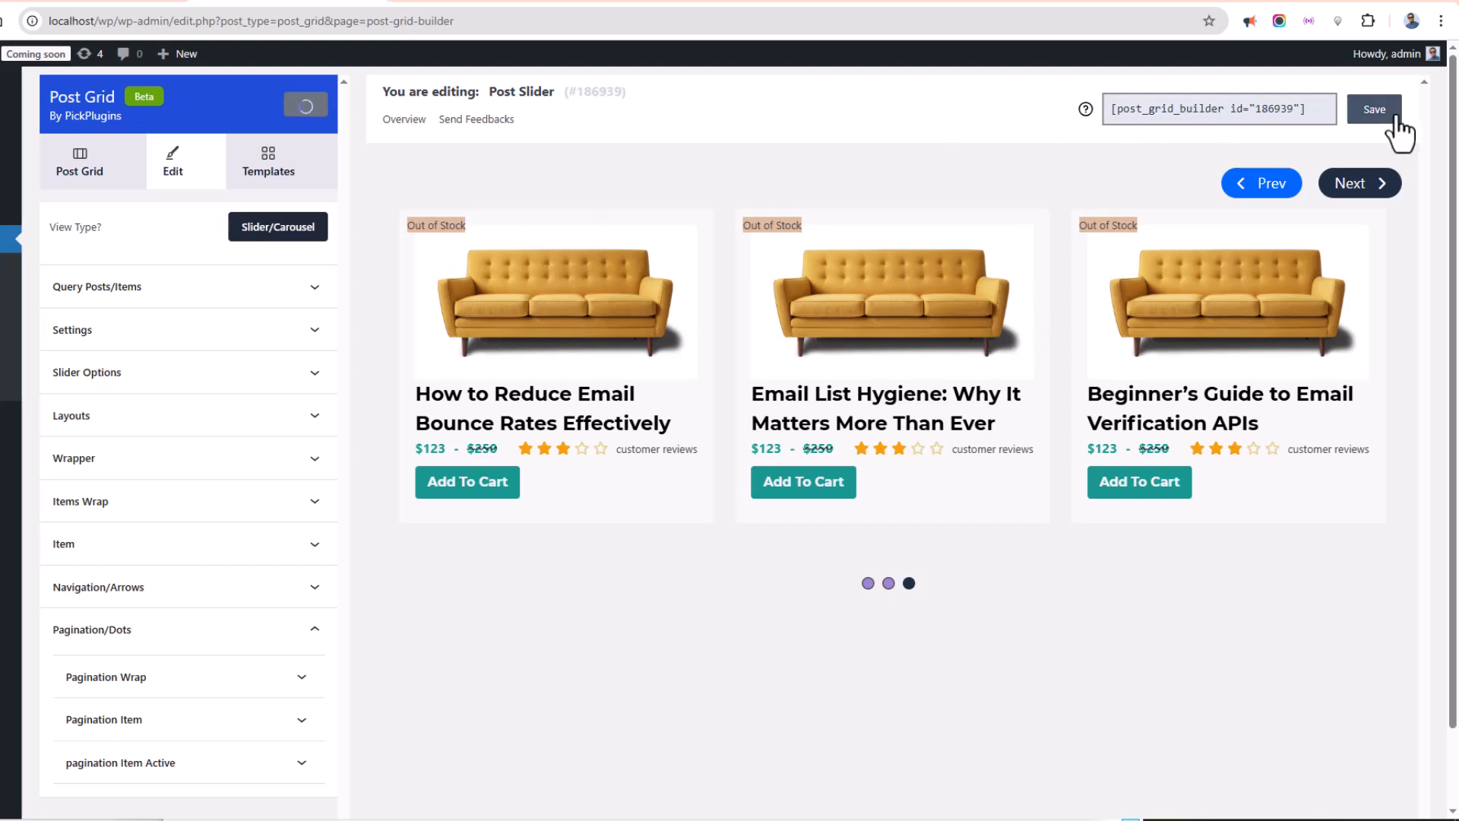
Copy the slider's shortcode and paste it into the shortcode block on the Post Slider page.
double_click(1216, 112)
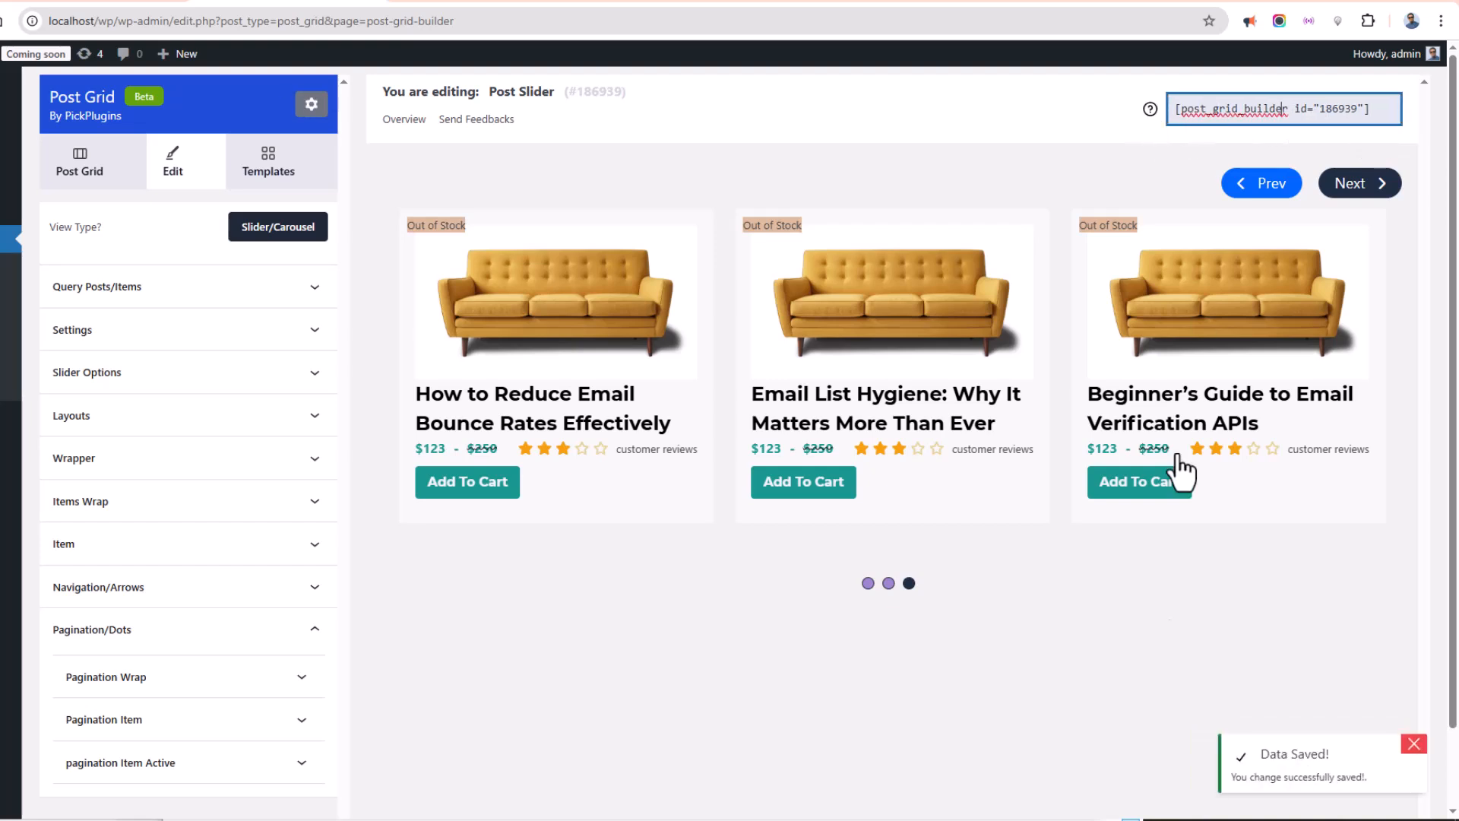
click(1262, 109)
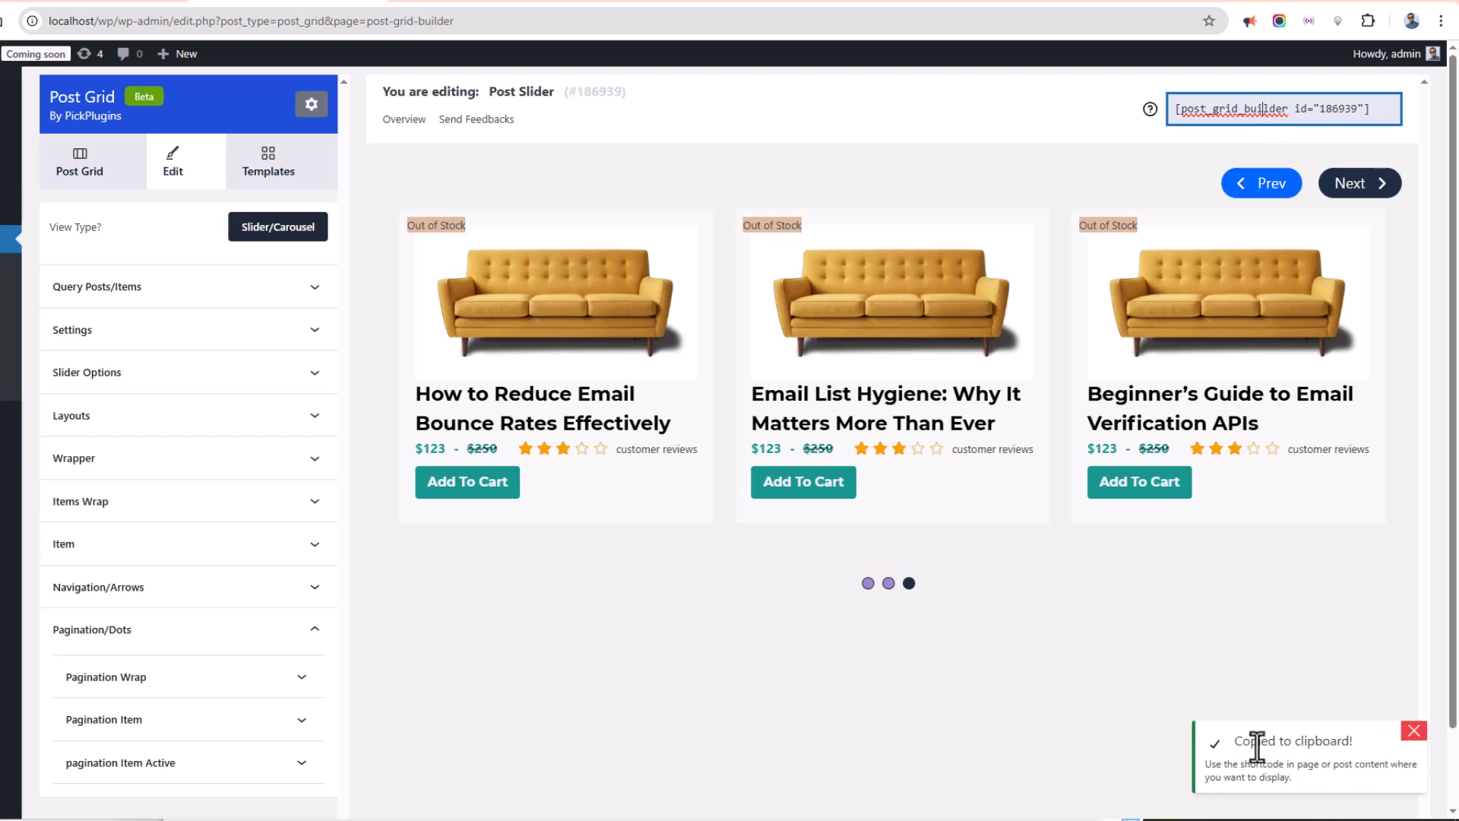
click(458, 3)
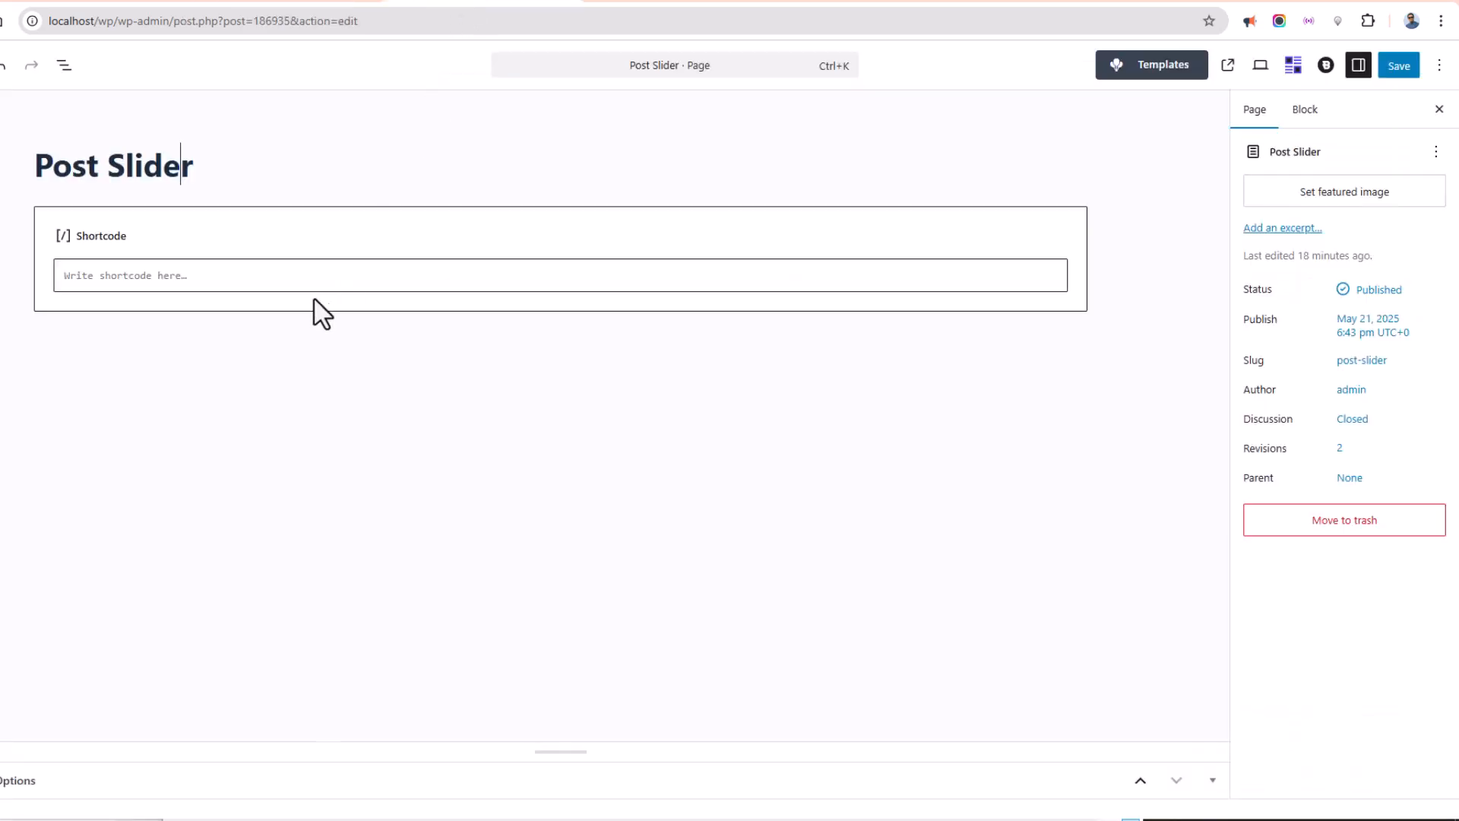
click(184, 278)
key(ctrl+v)
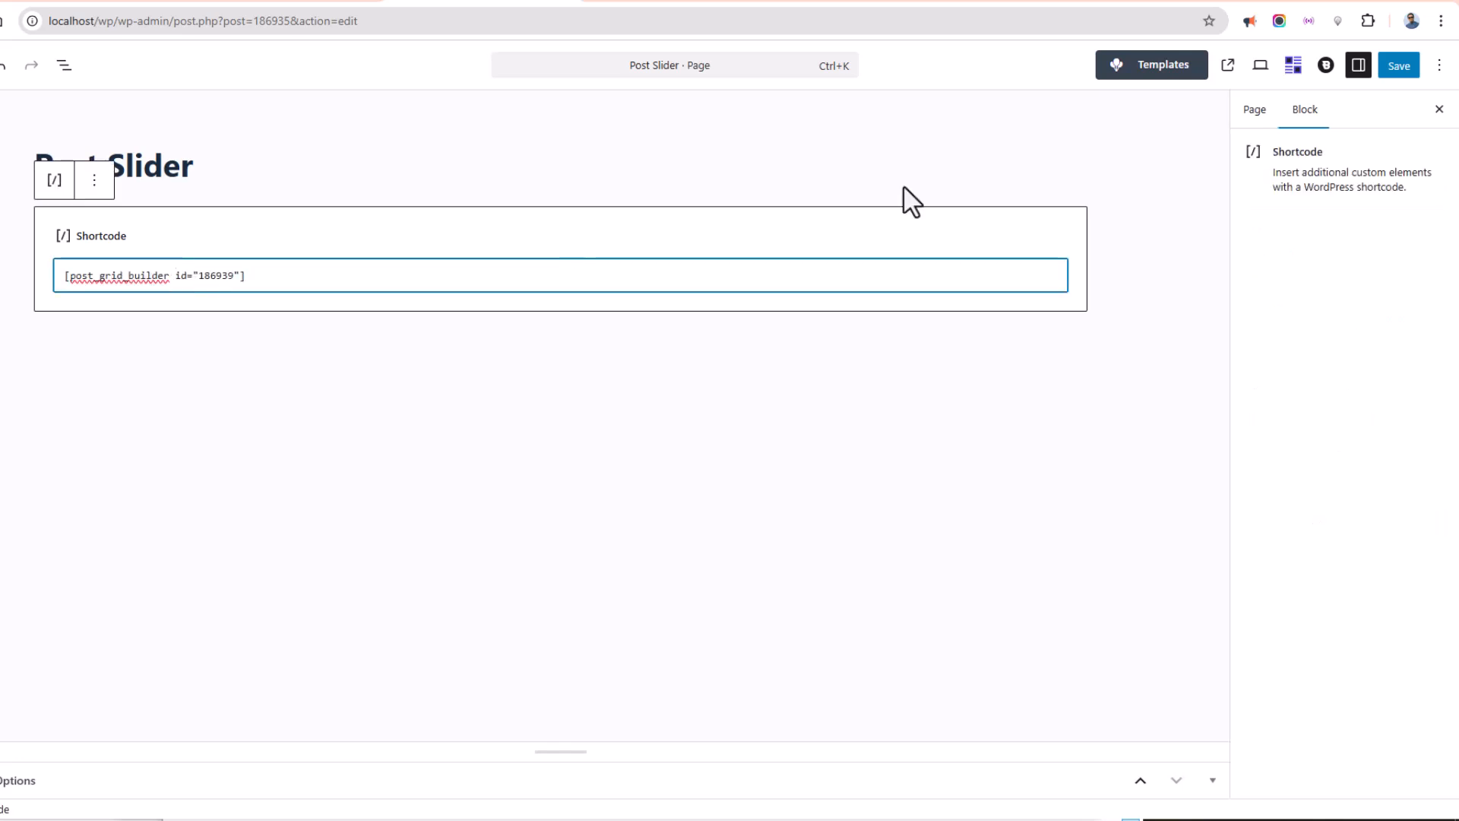
Save the Post Slider page, open it on the front end, and swipe through the slider.
click(1398, 65)
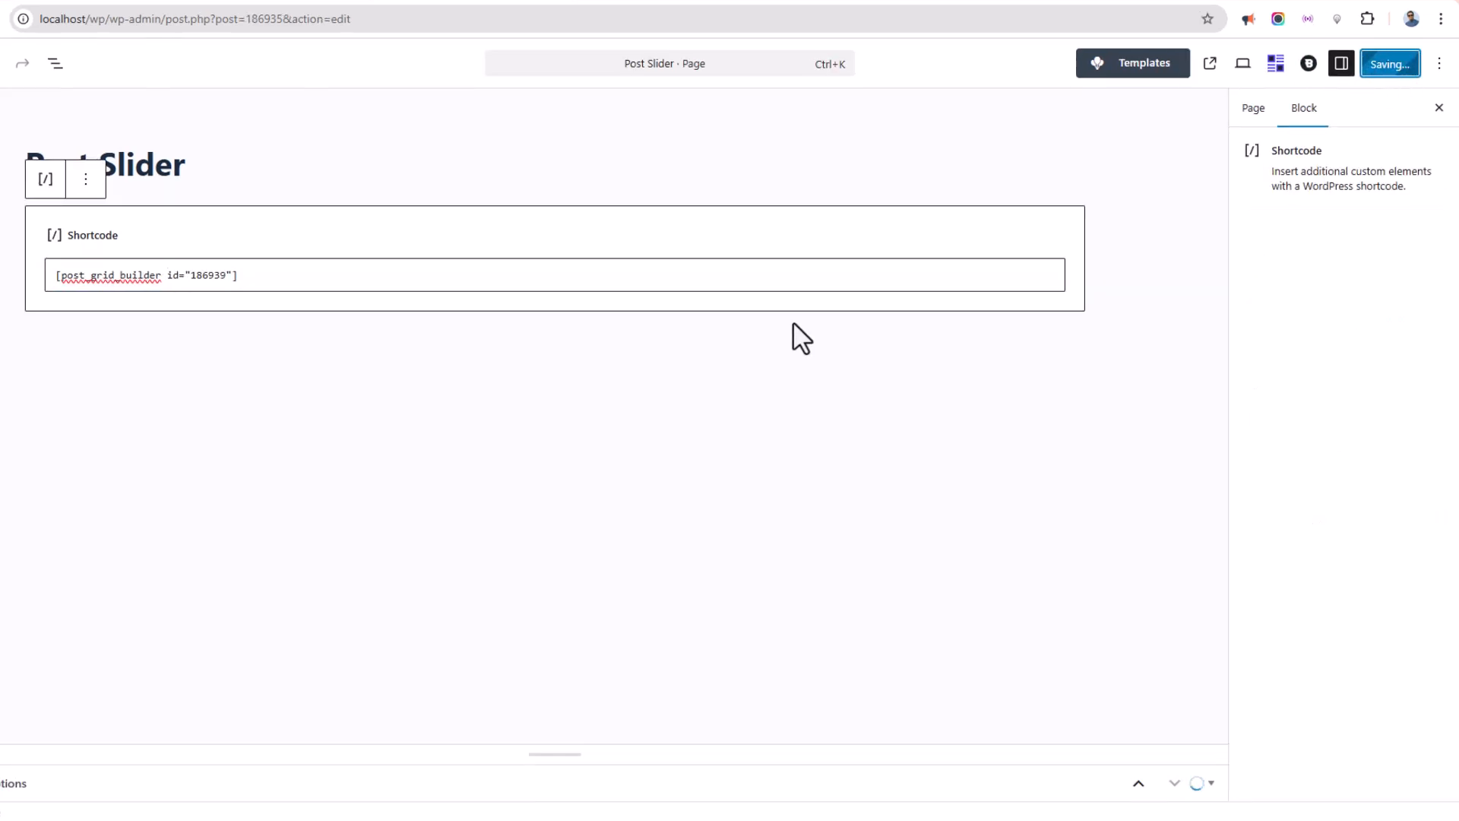
click(1210, 63)
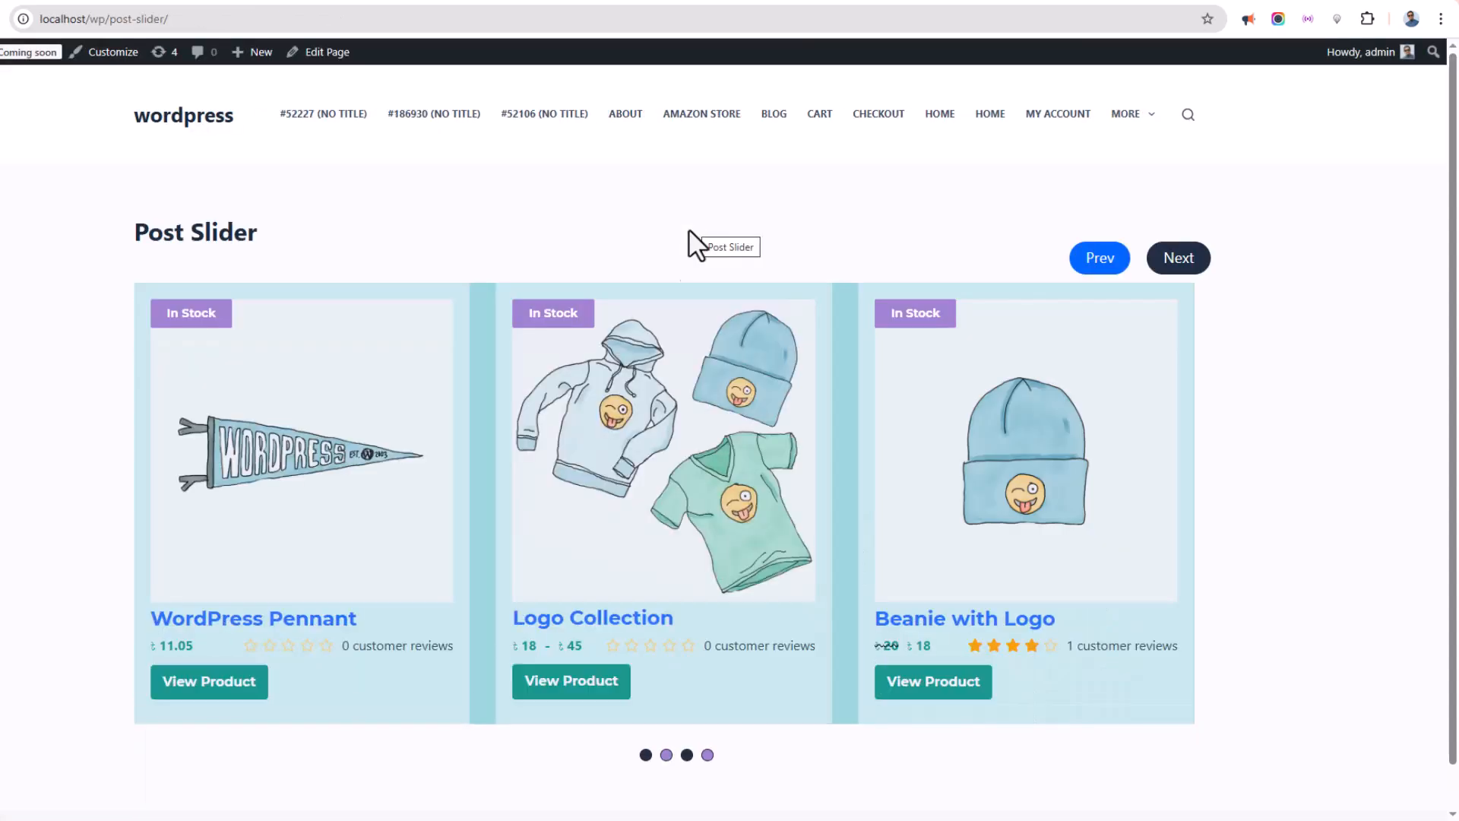
drag(1022, 536, 456, 553)
drag(361, 521, 553, 523)
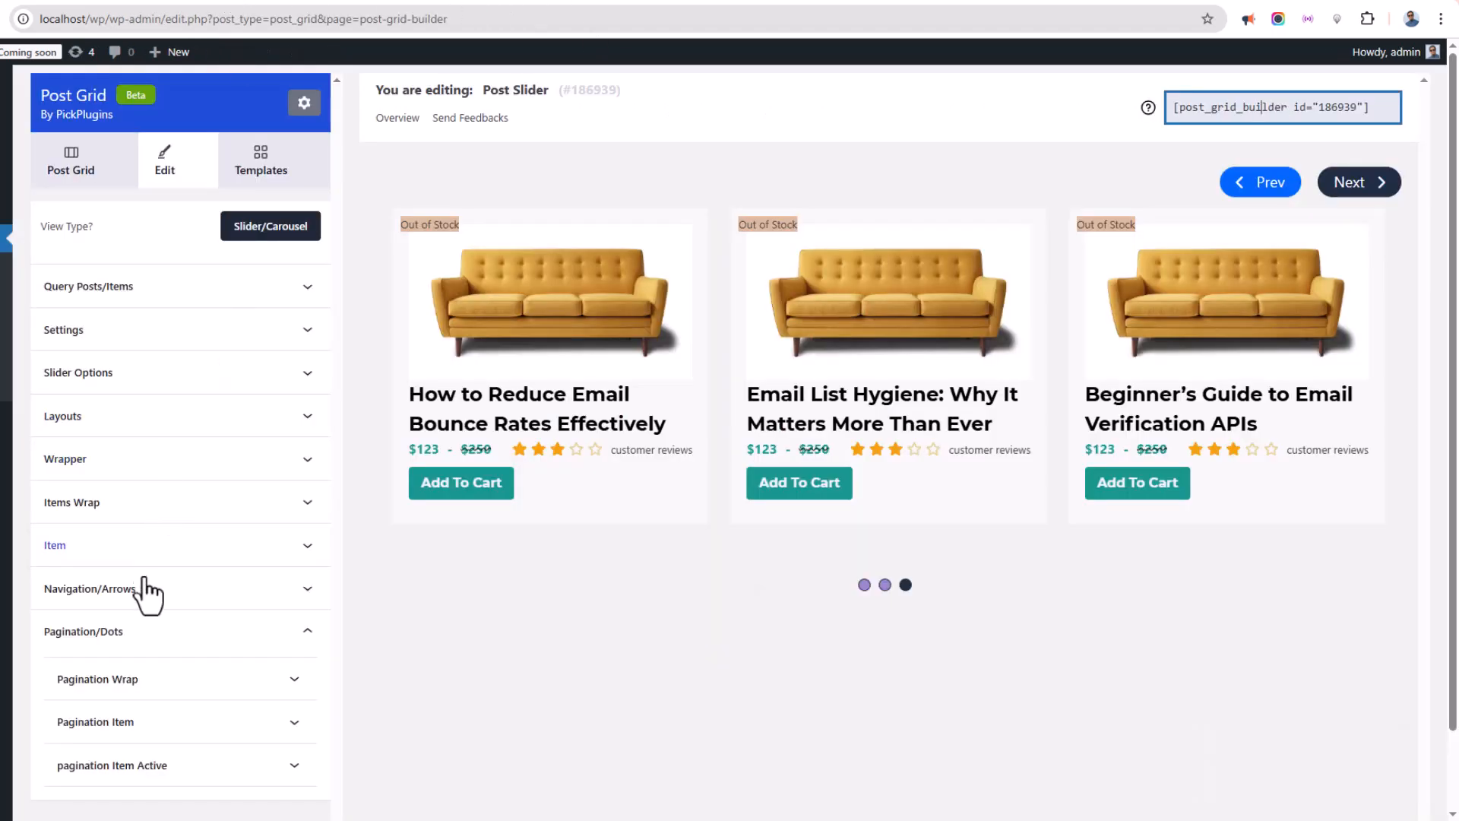
Remove the background color from the Items Wrap styles and save the slider.
click(95, 506)
click(147, 551)
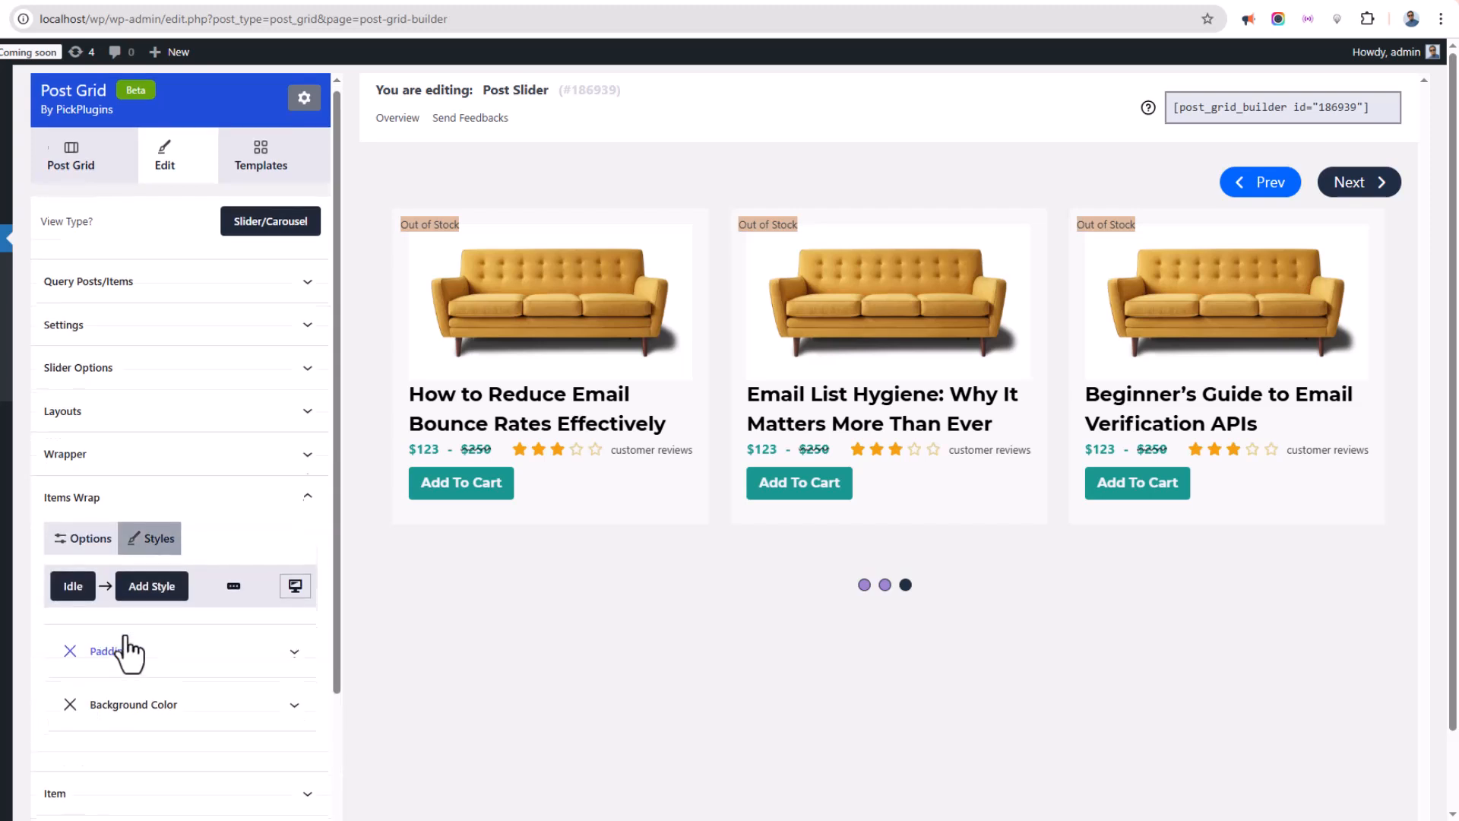
scroll(133, 648, down, 3)
click(69, 513)
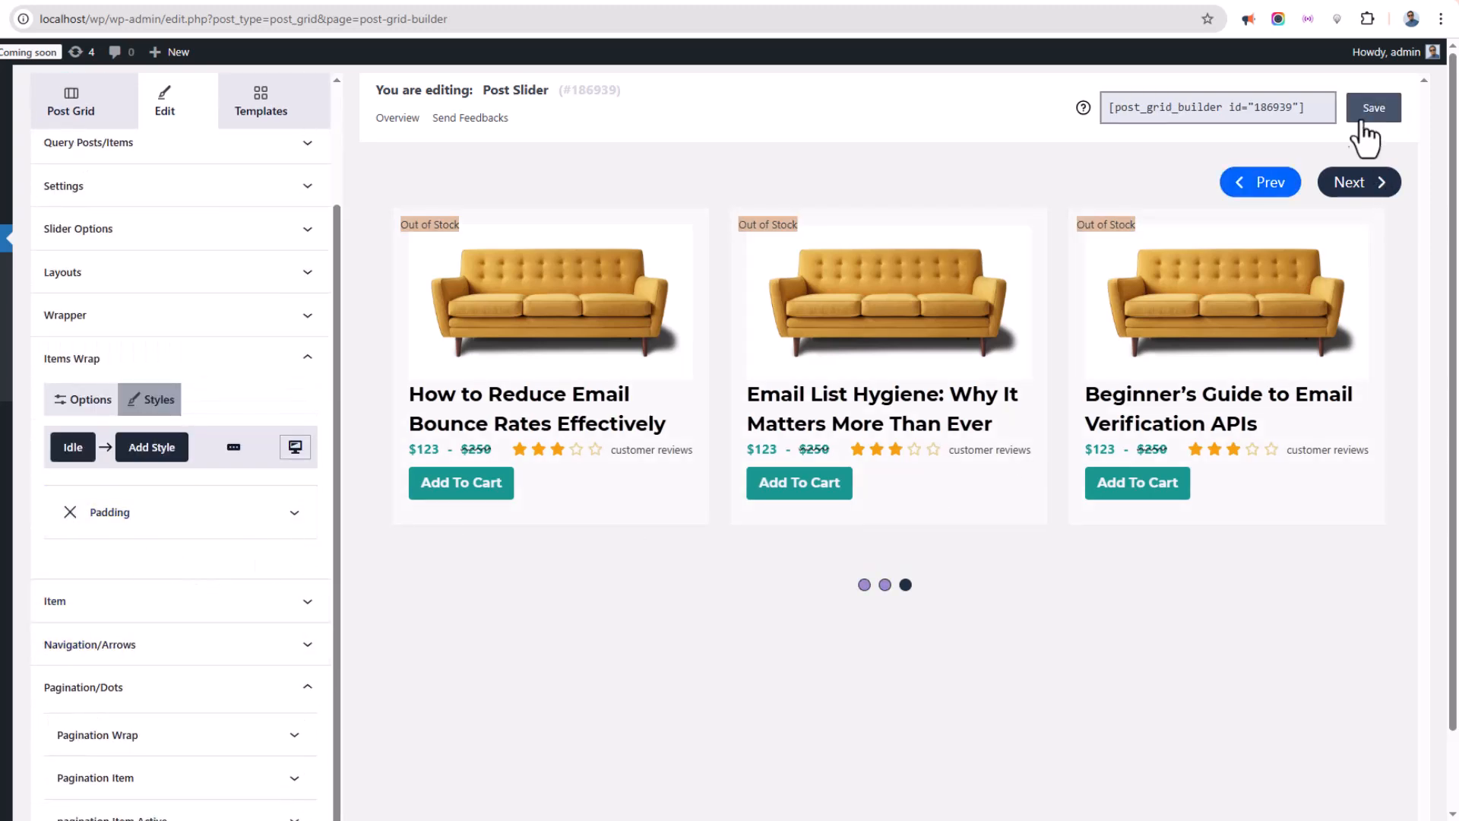
key(ctrl+s)
Reload the front-end Post Slider page and scroll to inspect the updated slider.
click(644, 2)
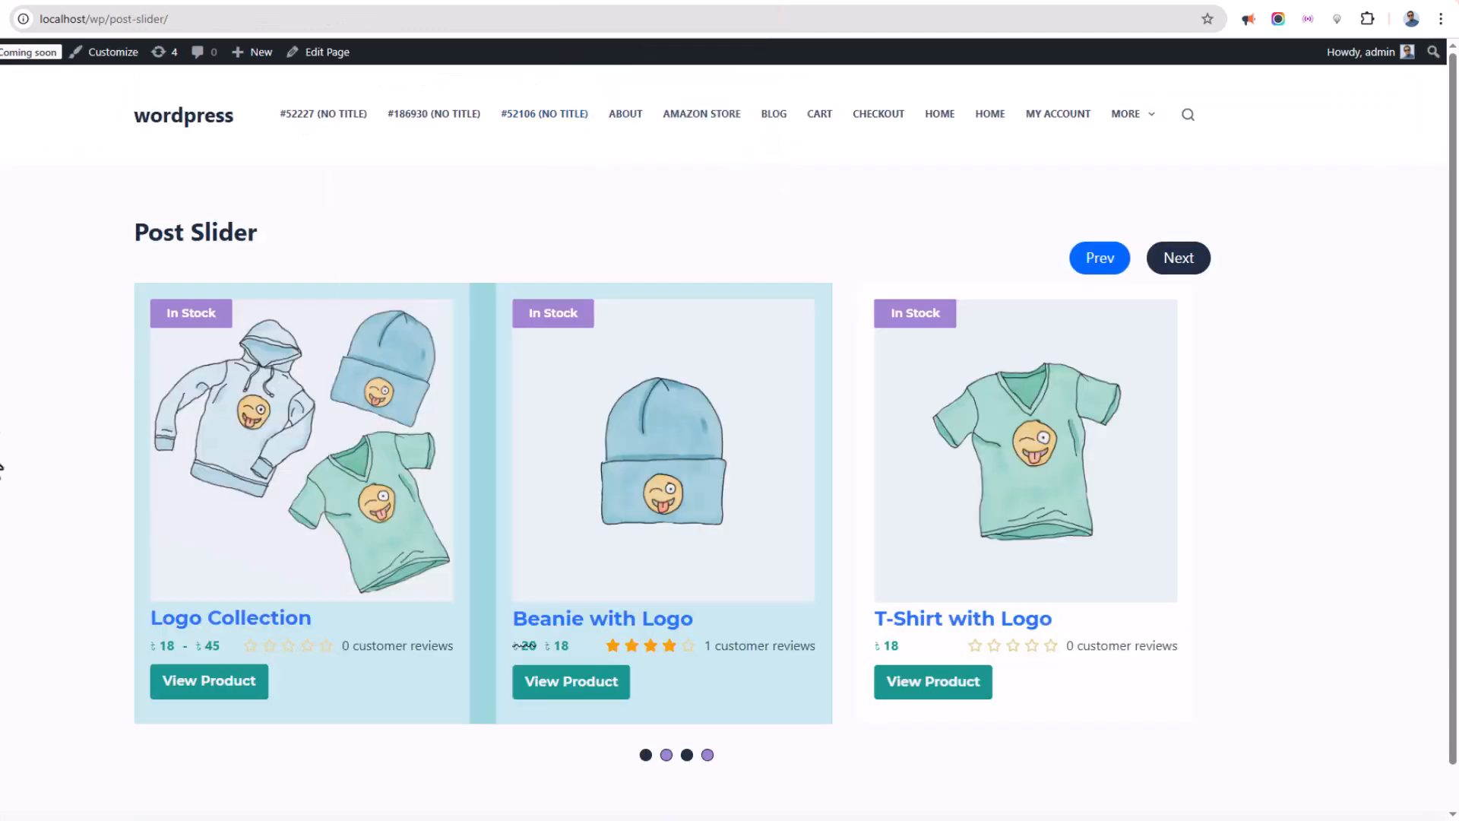
key(F5)
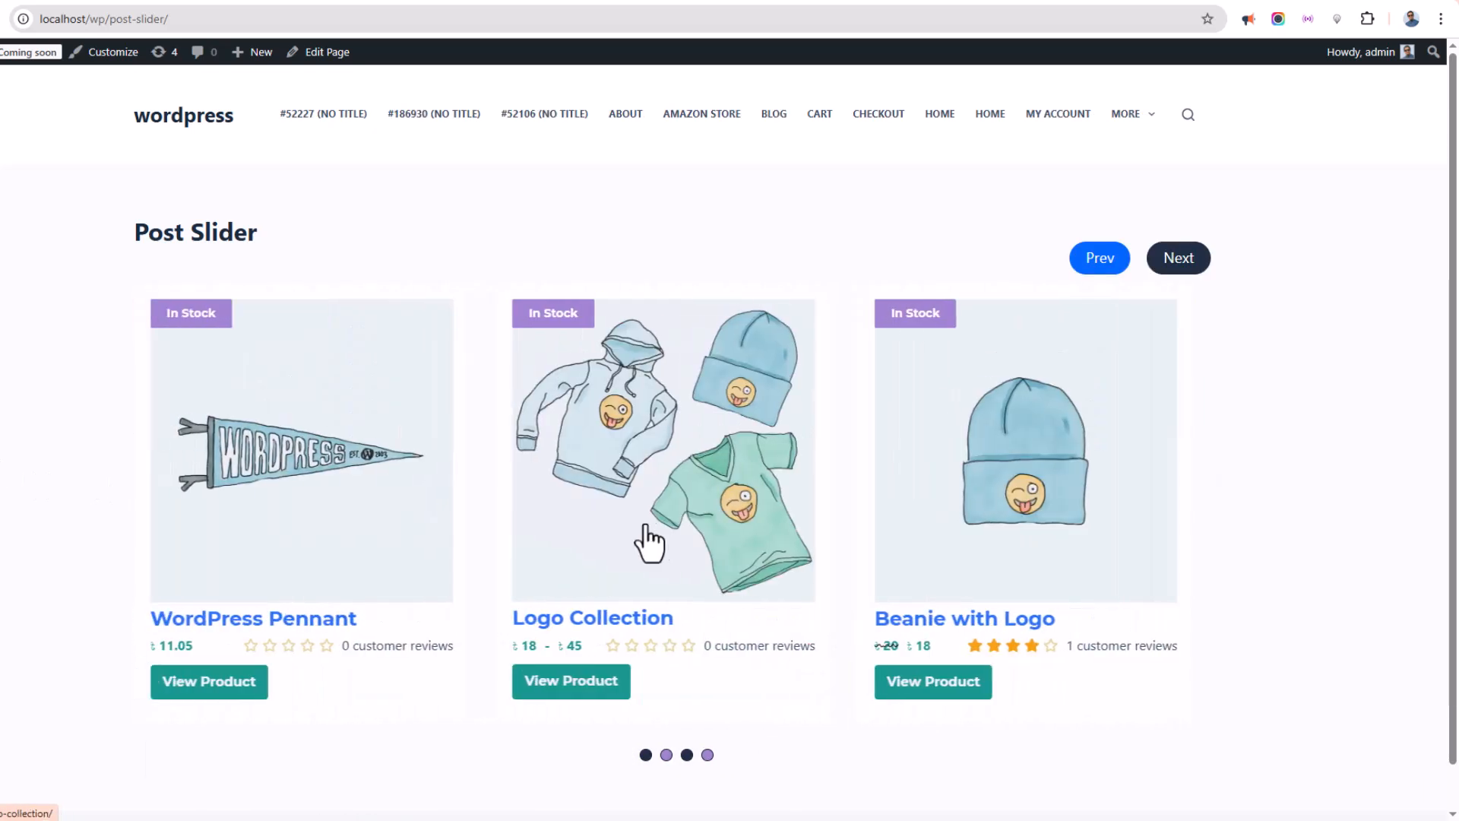
scroll(629, 465, down, 1)
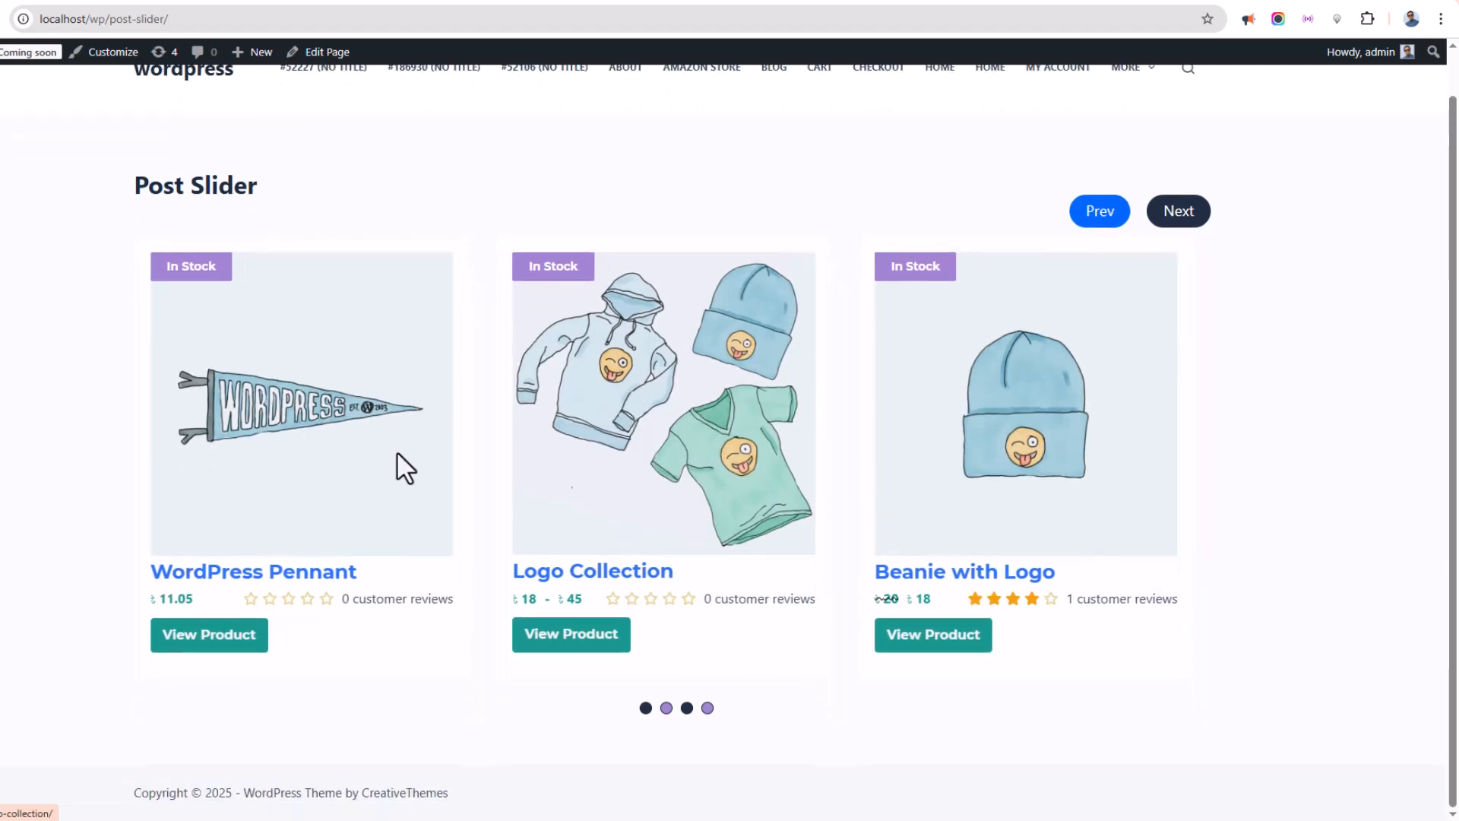